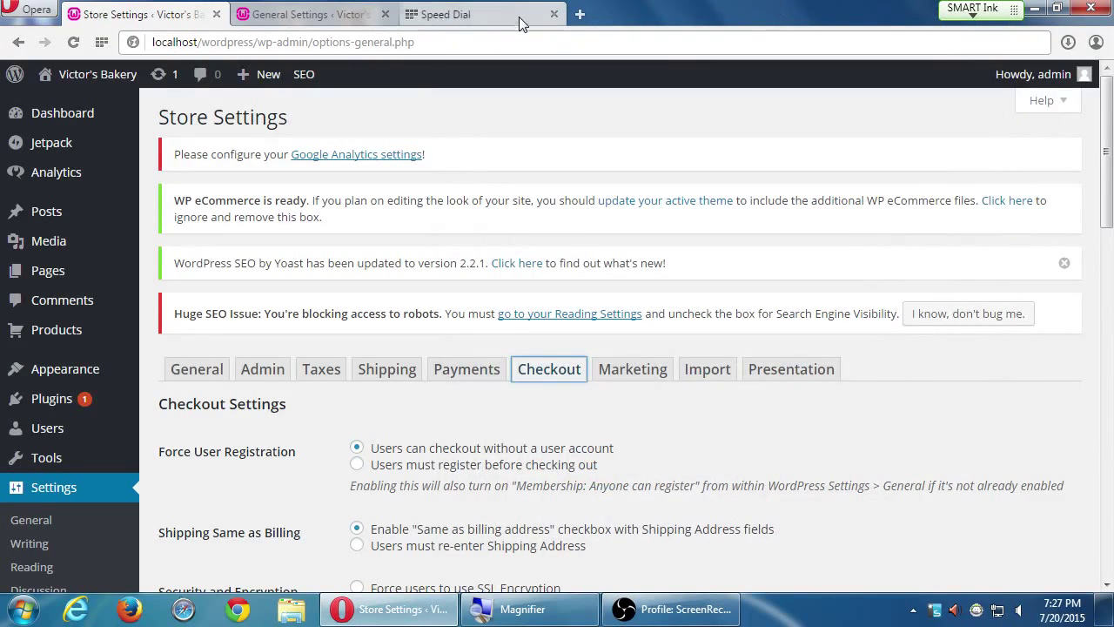
Close the Speed Dial and General Settings tabs so only Store Settings stays open.
left_click(553, 14)
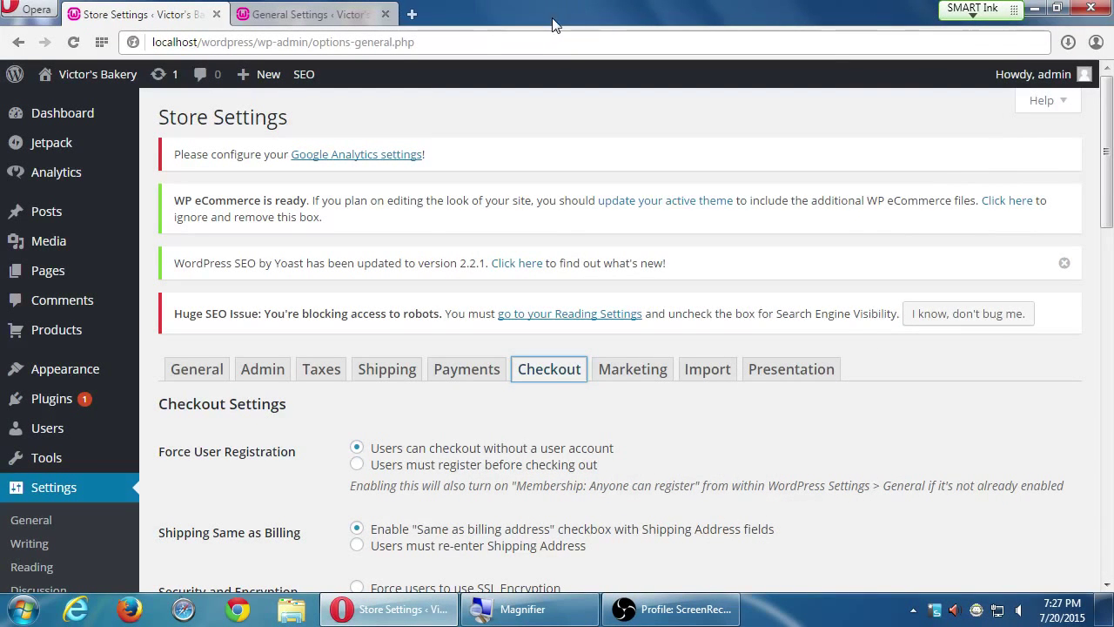
left_click(386, 15)
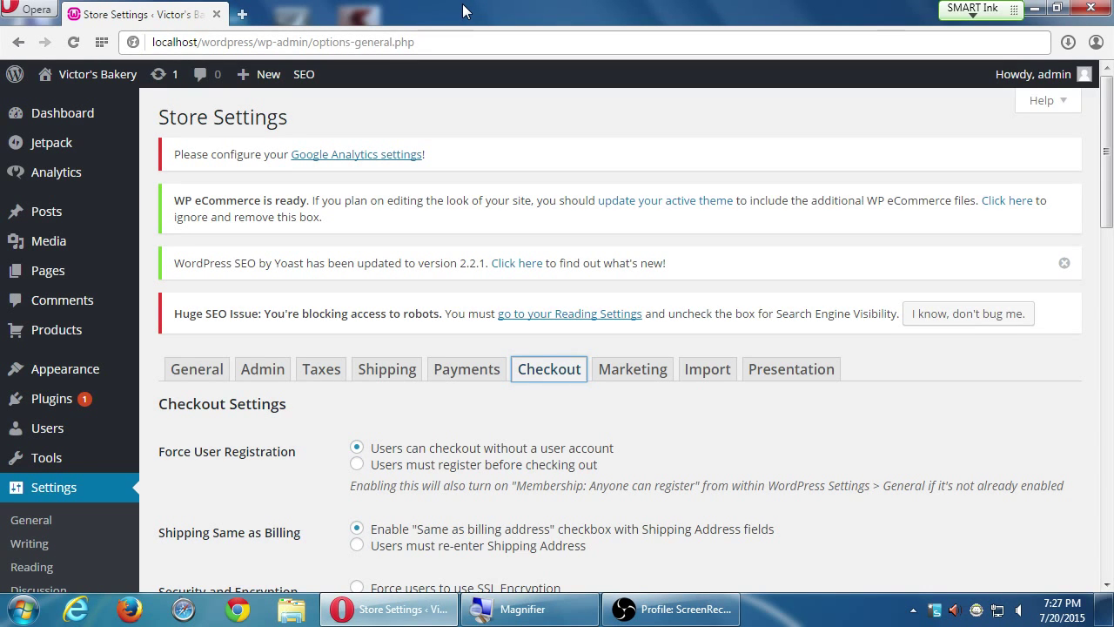
key("super+plus")
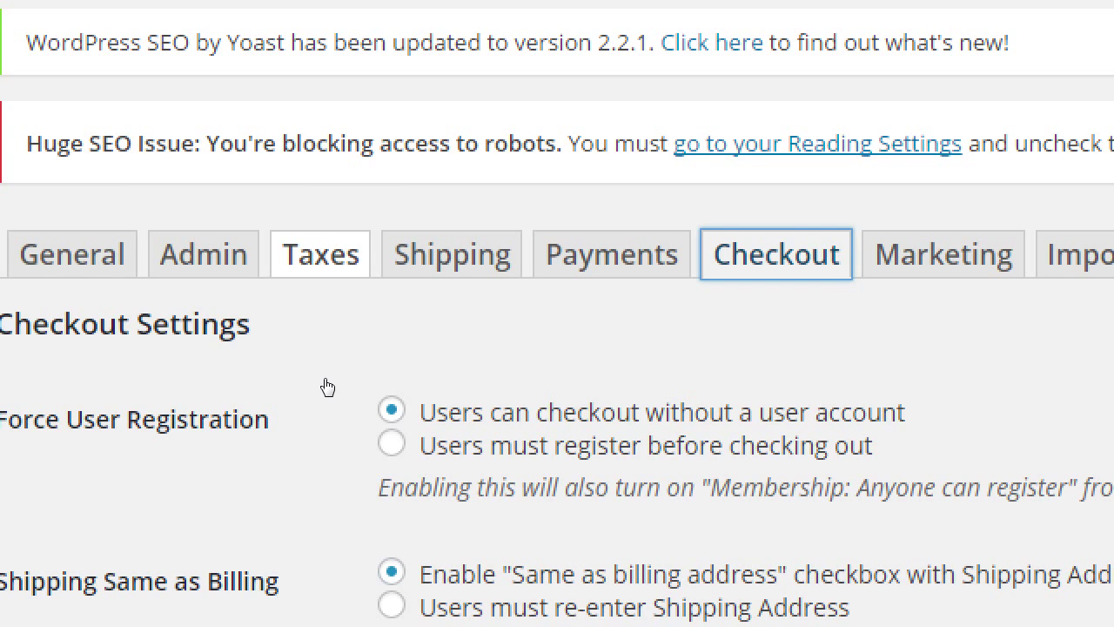
Move from the Checkout tab to the Store Settings Taxes tab.
key("shift+Tab")
key("shift+Tab")
key("shift+Tab")
key("Return")
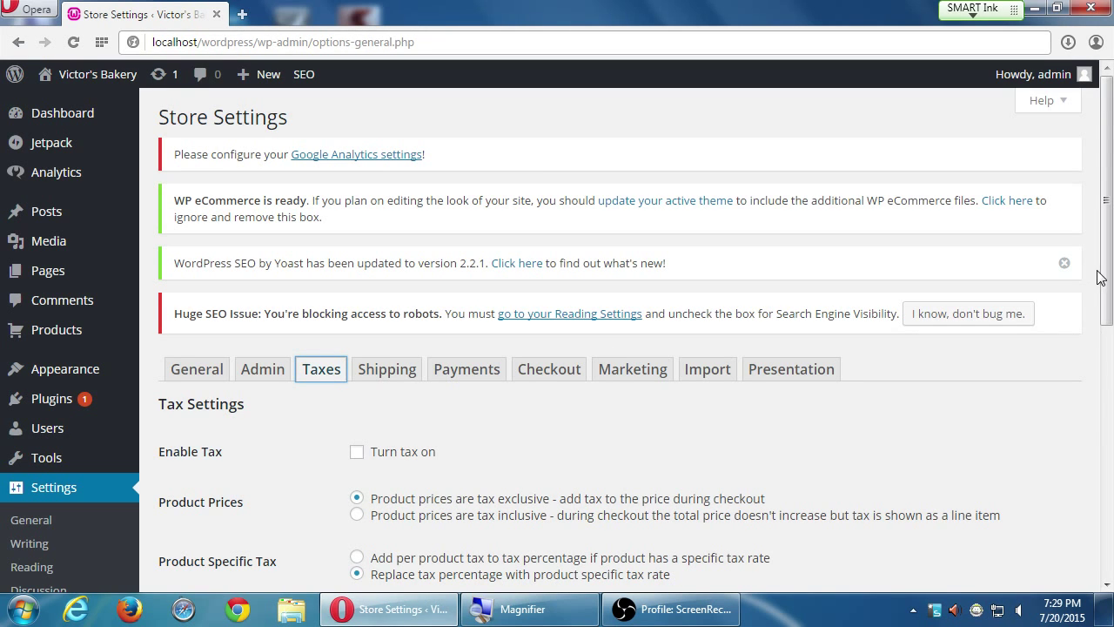
left_click_drag(1104, 277, 1107, 404)
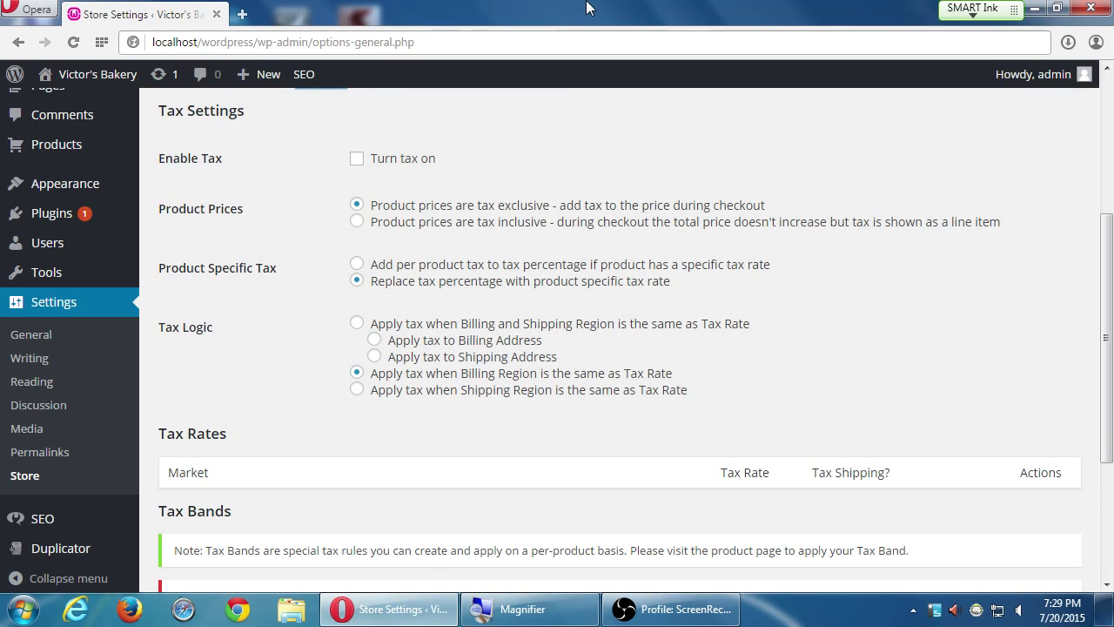
scroll(528, 270, "down", 2)
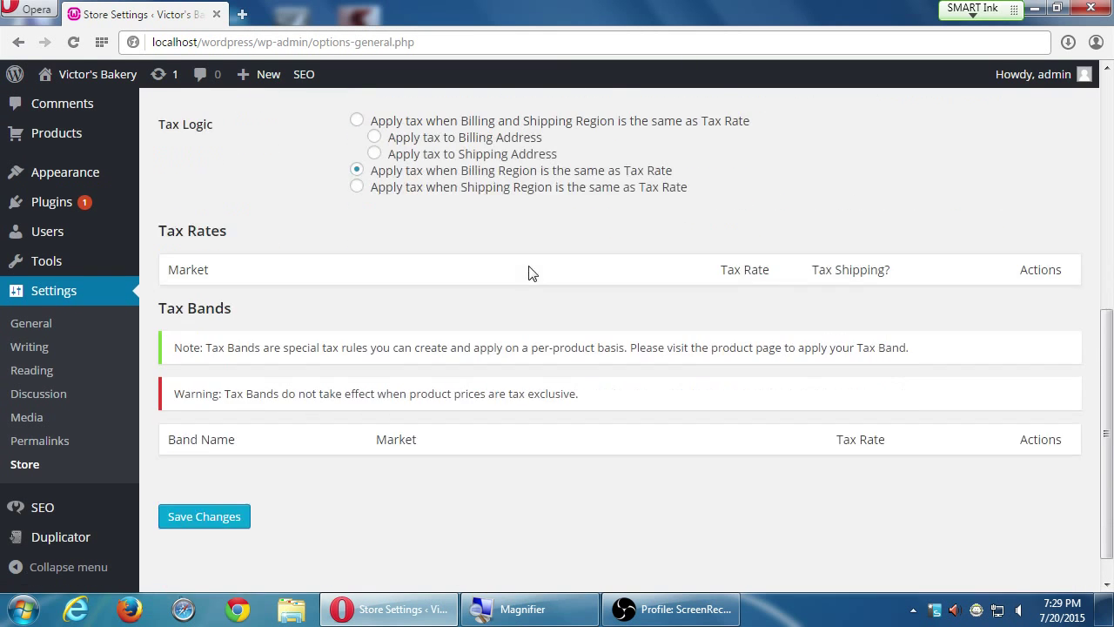
scroll(529, 270, "up", 3)
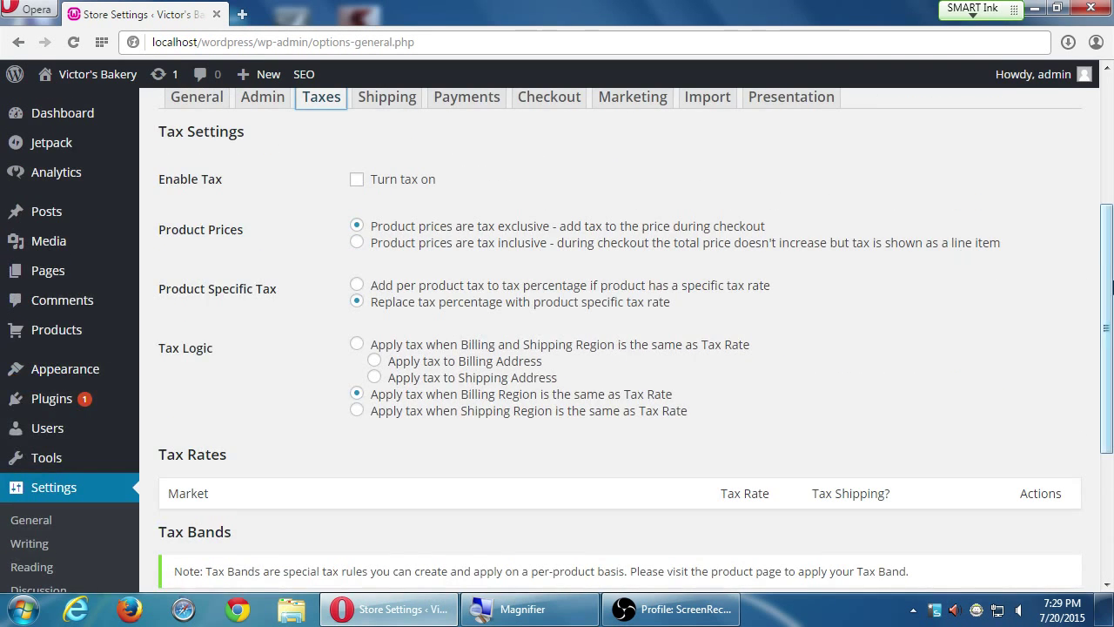
left_click_drag(1103, 301, 1103, 331)
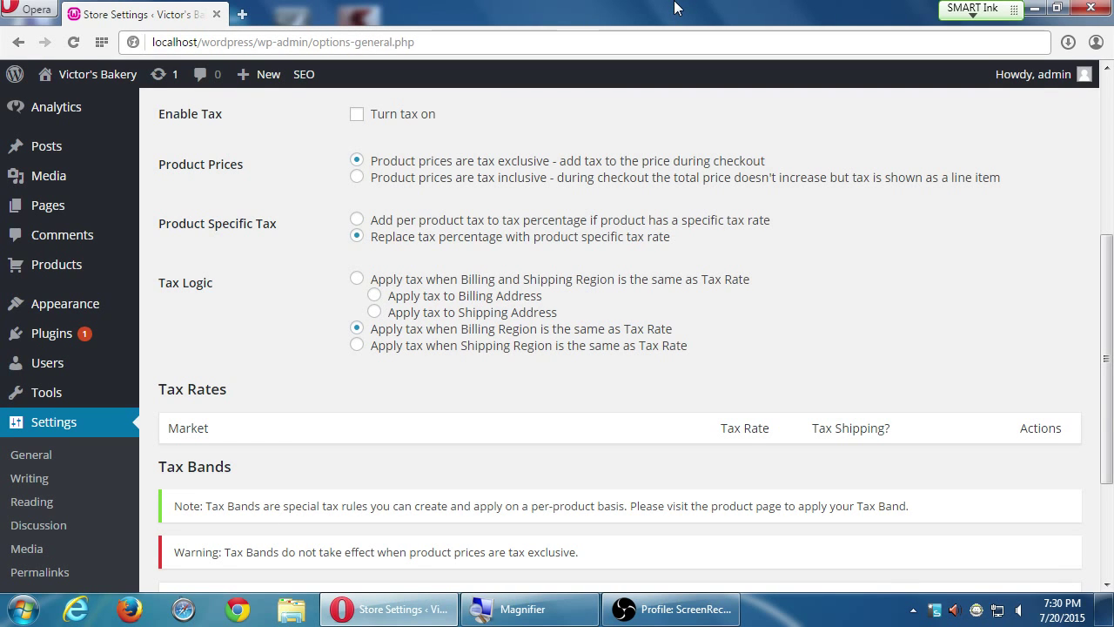
Zoom in on the Taxes page showing tax logic, Tax Rates and Tax Bands.
key("super+plus")
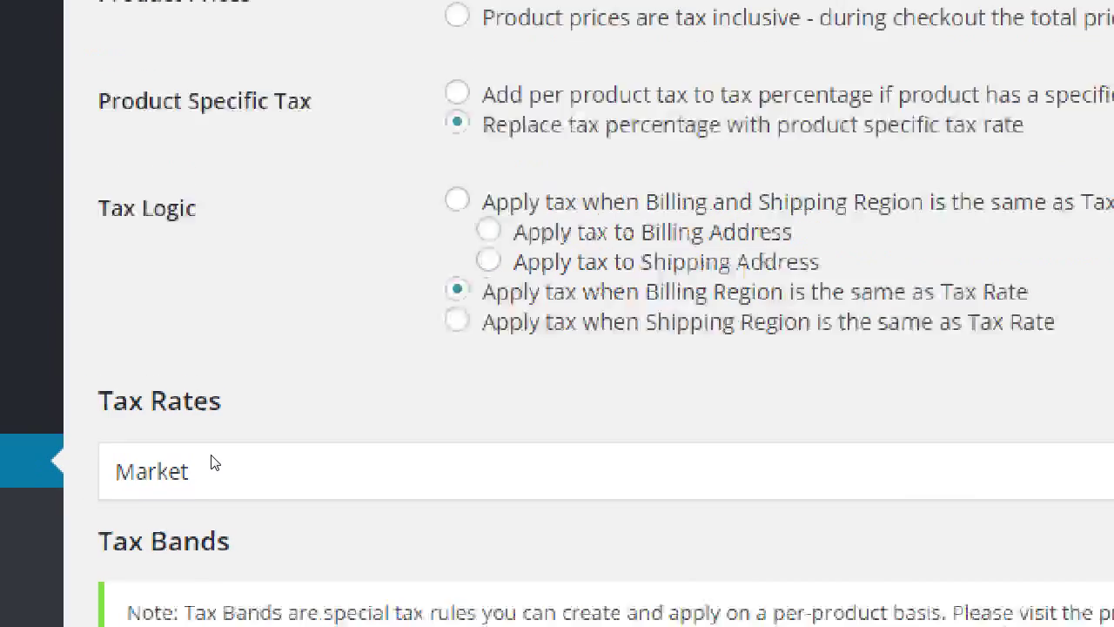
Save the current tax settings.
scroll(661, 305, "down", 3)
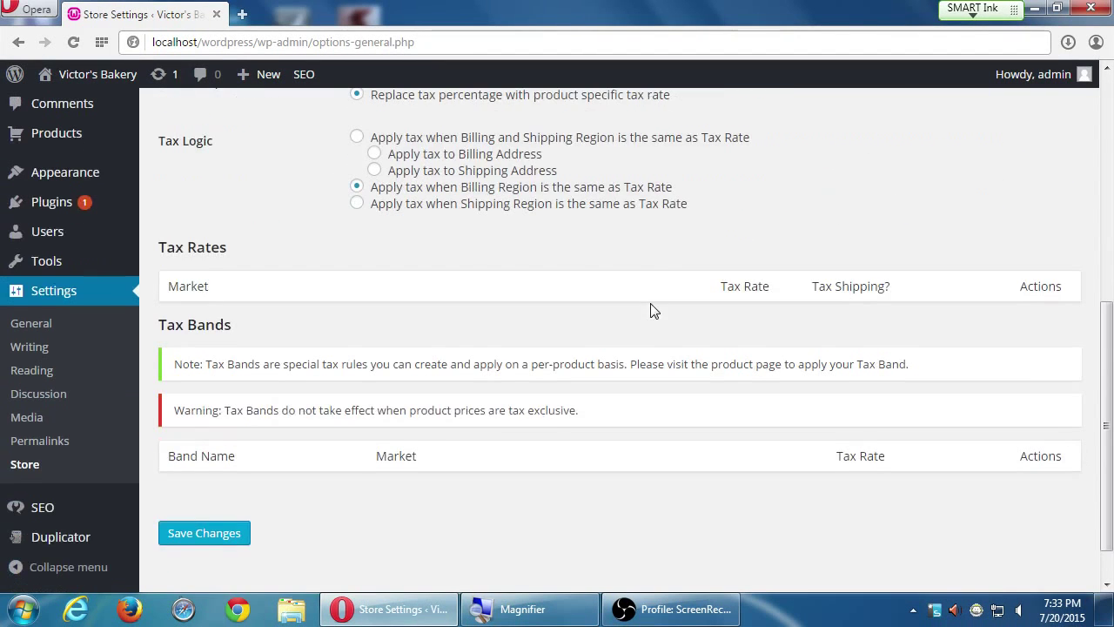
scroll(662, 322, "up", 3)
scroll(544, 425, "down", 1)
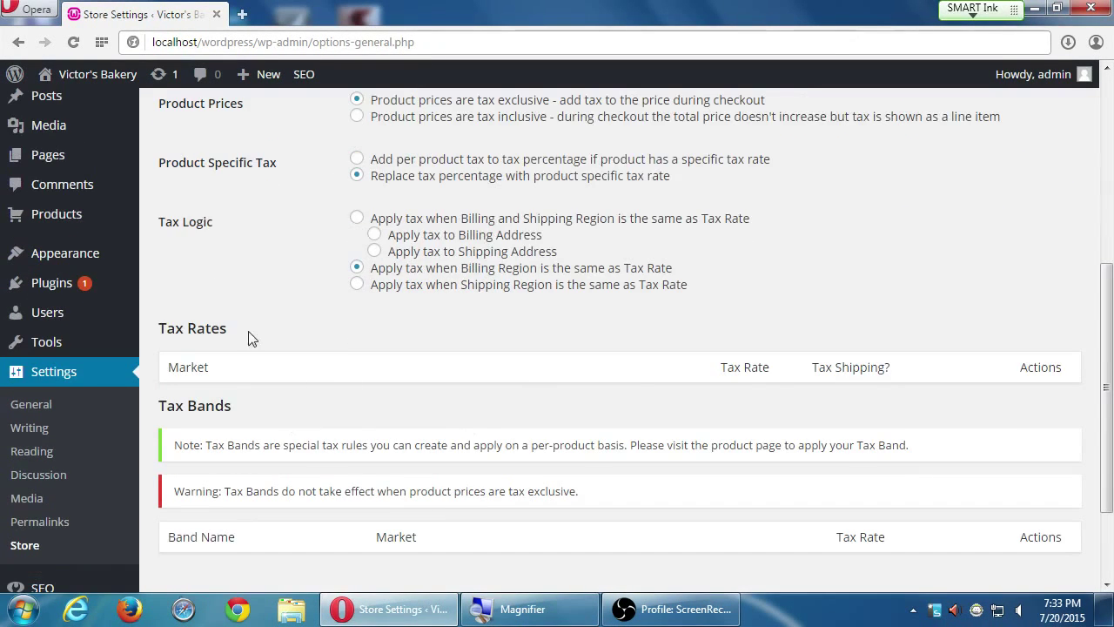
scroll(315, 390, "up", 7)
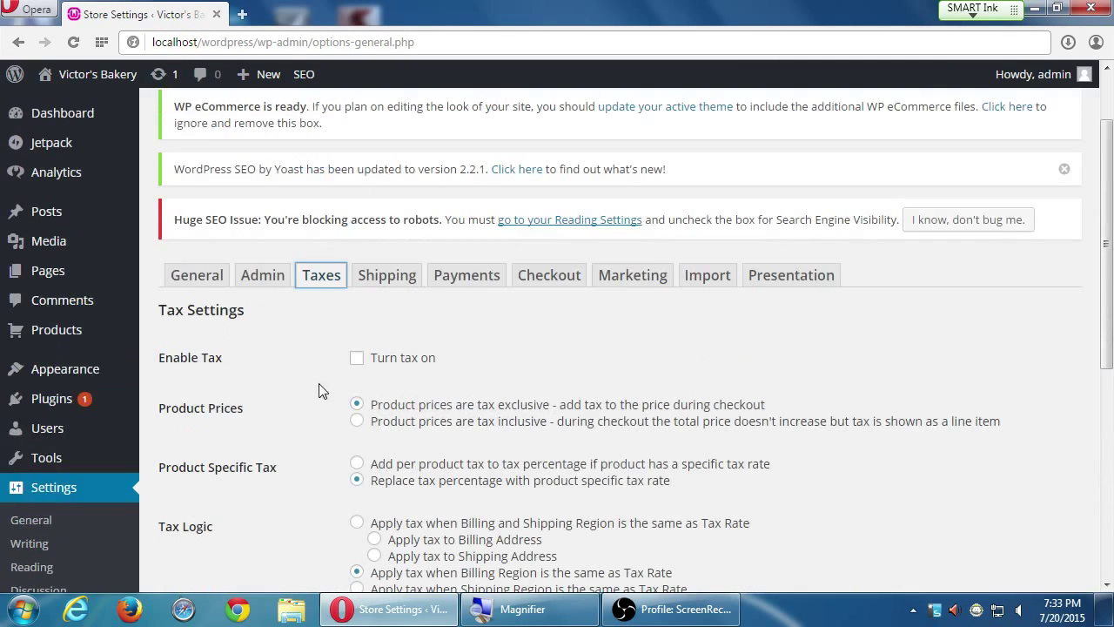
scroll(360, 363, "down", 8)
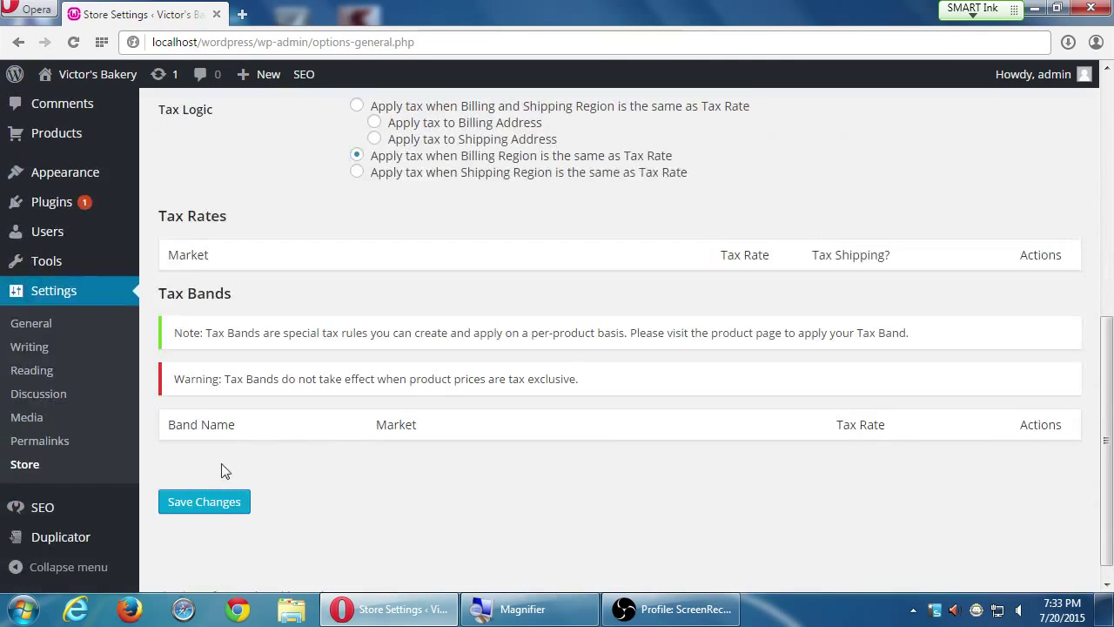
left_click(228, 501)
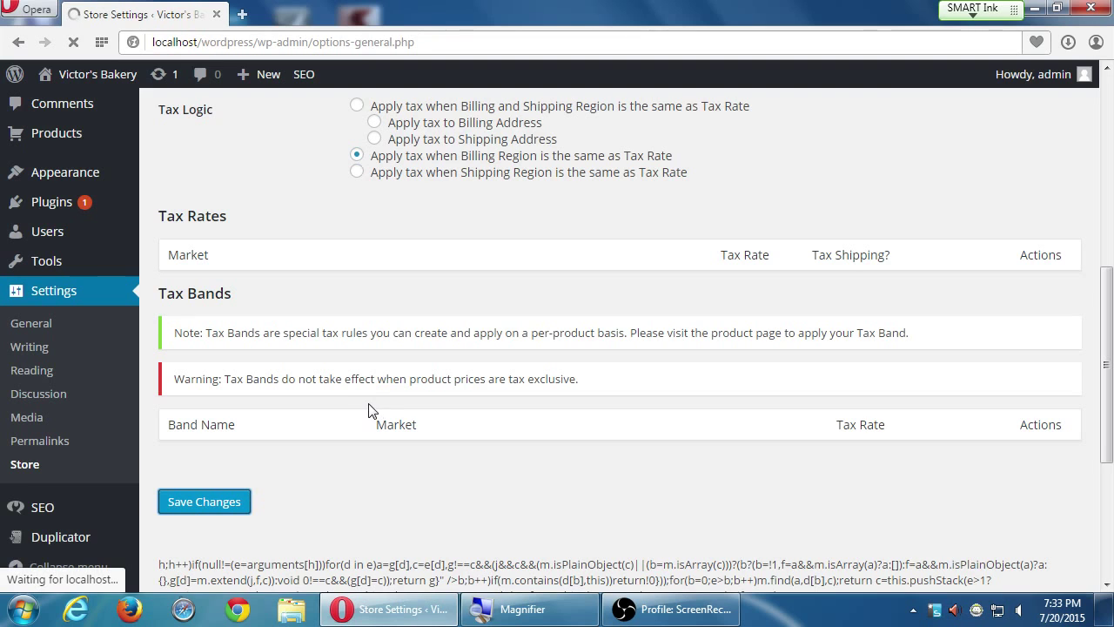
Choose USA as the market for the new tax rate entry.
scroll(378, 403, "down", 8)
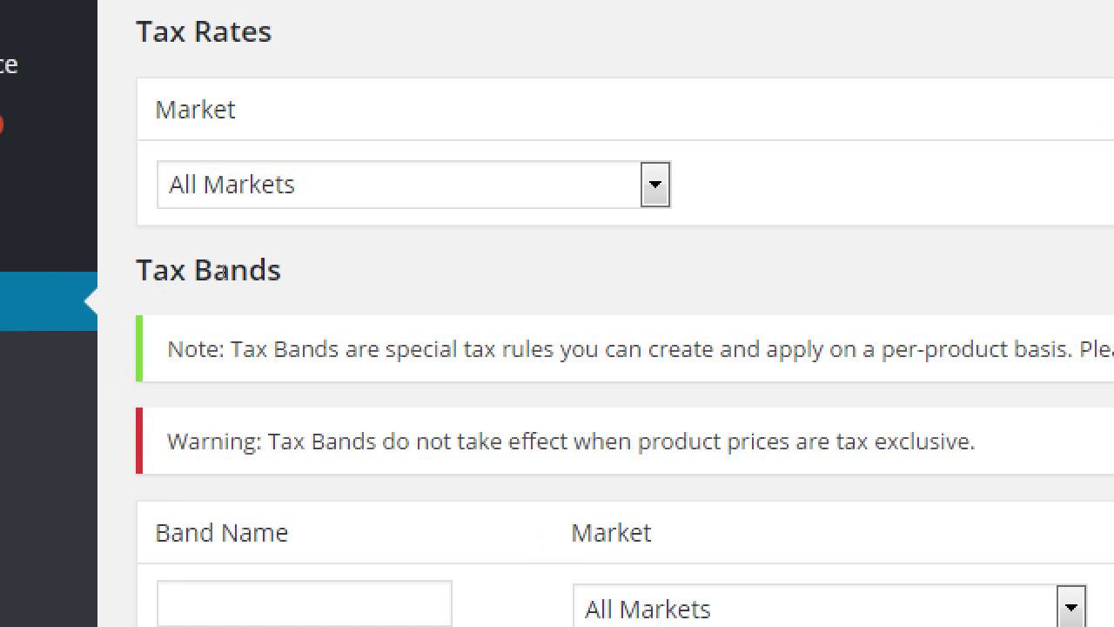
left_click(217, 193)
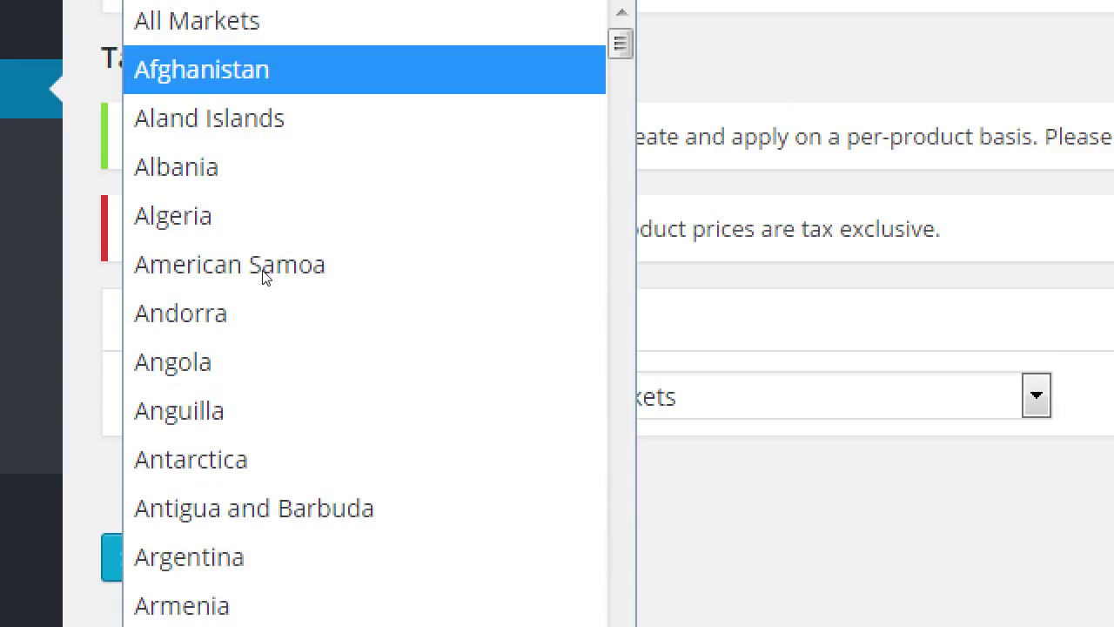
type("un")
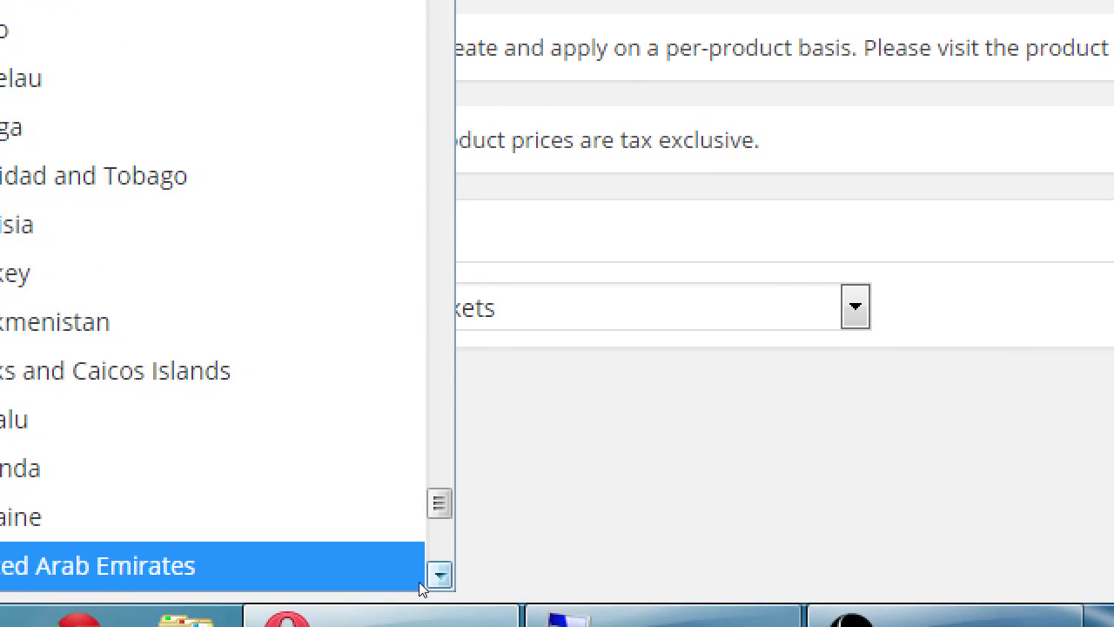
scroll(369, 614, "down", 2)
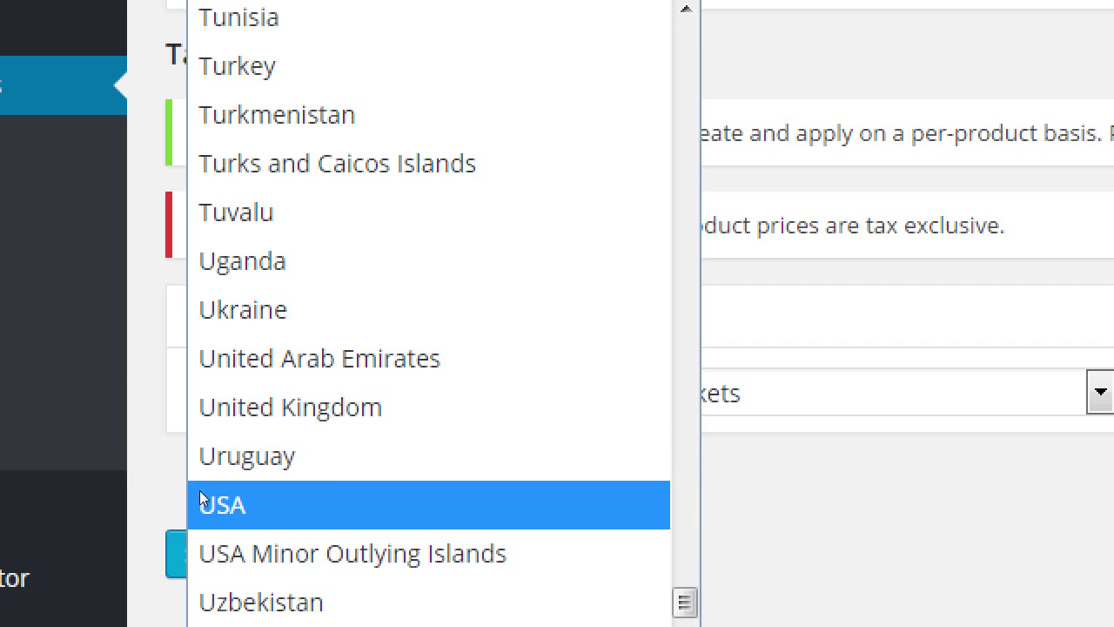
key("Escape")
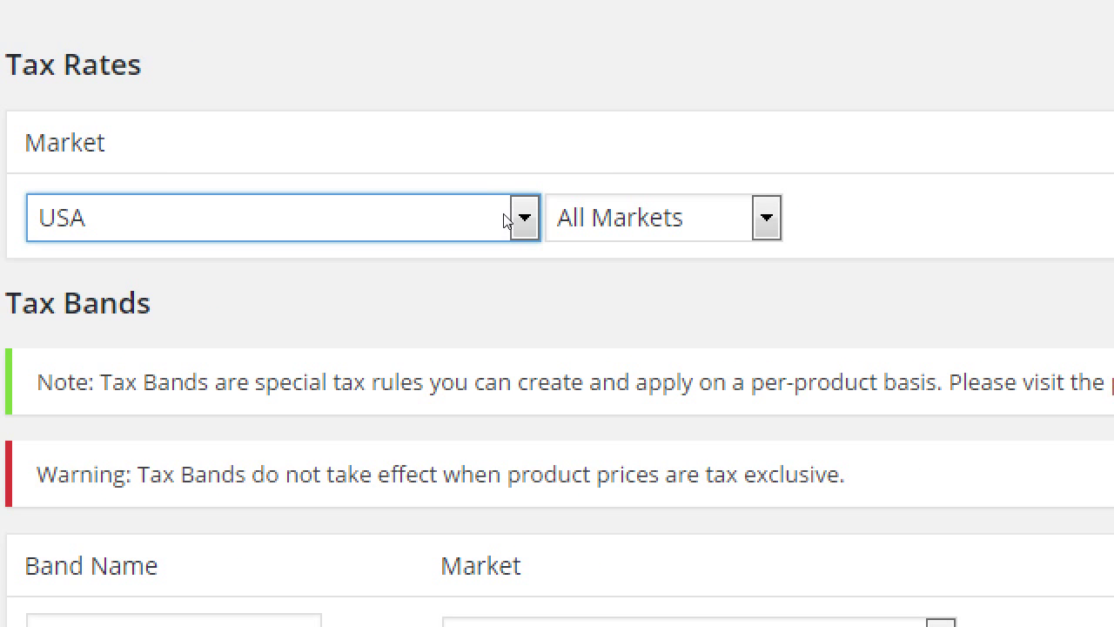
key("Tab")
key("Tab")
Set the first tax rate to USA, California at 8.1%.
type("8")
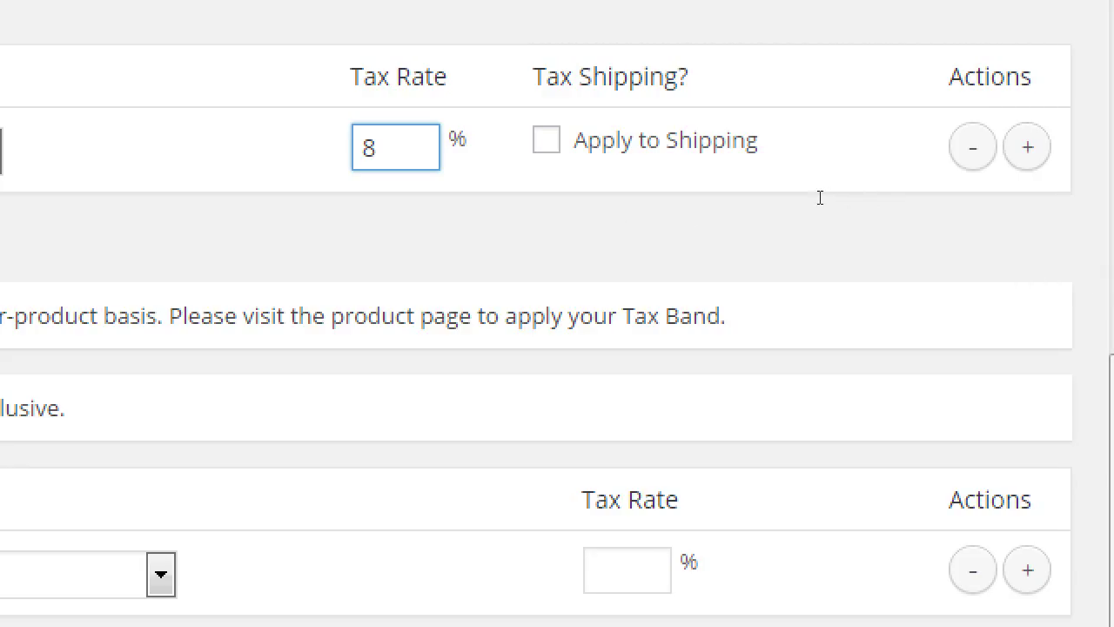
left_click_drag(821, 195, 882, 203)
left_click(876, 211)
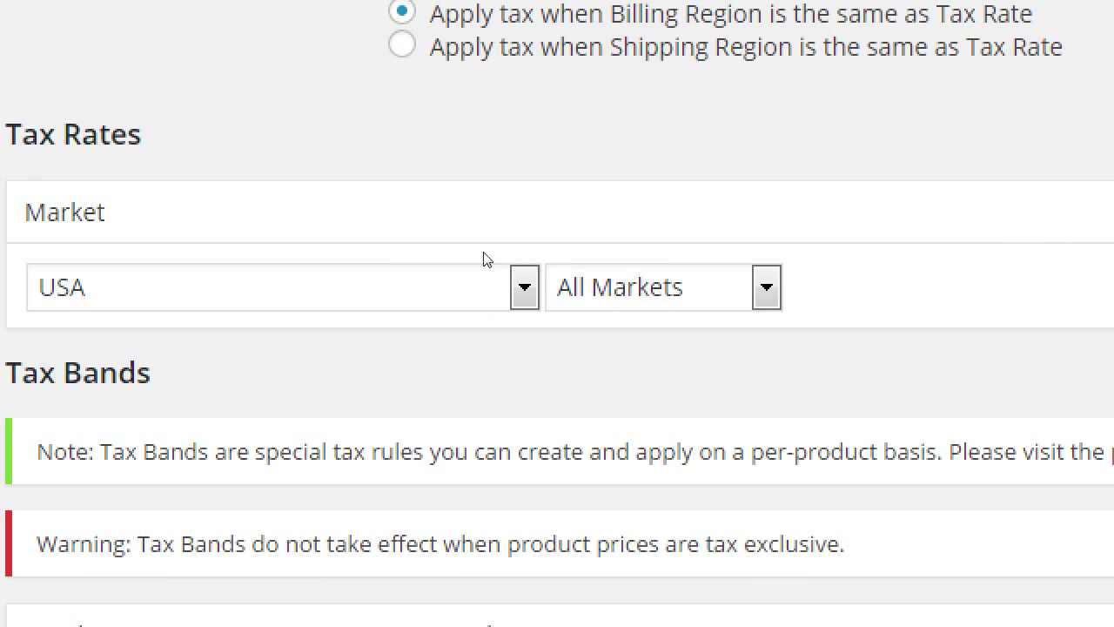
key("alt+Down")
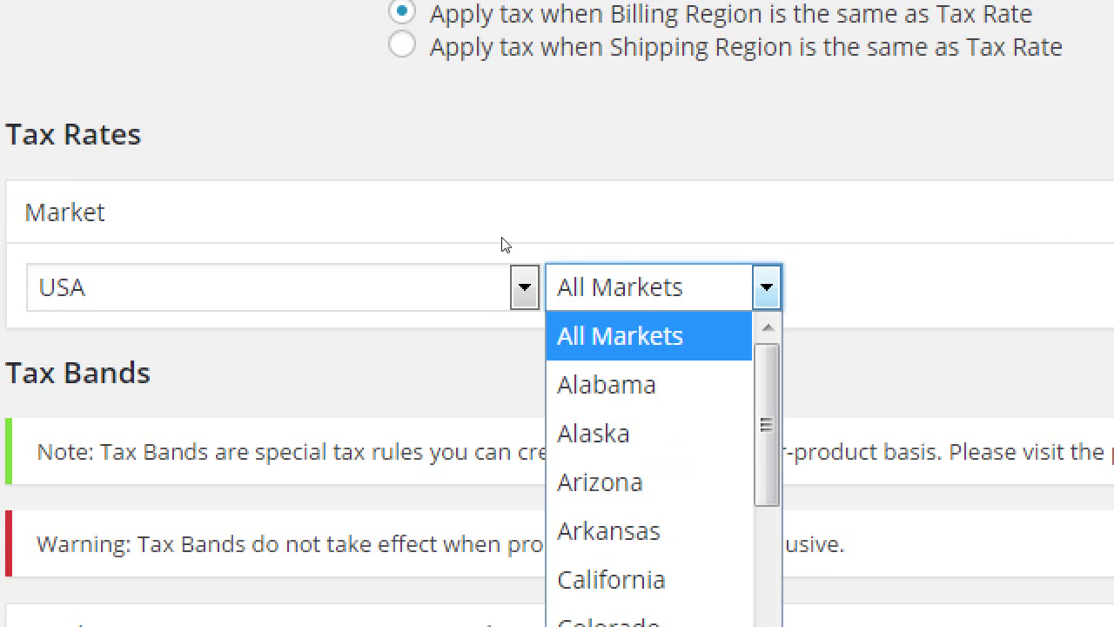
key("Down")
key("Down")
key("Down")
key("Down")
key("Down")
key("Down")
key("Down")
key("Down")
key("Up")
key("Up")
key("Up")
key("Up")
key("Down")
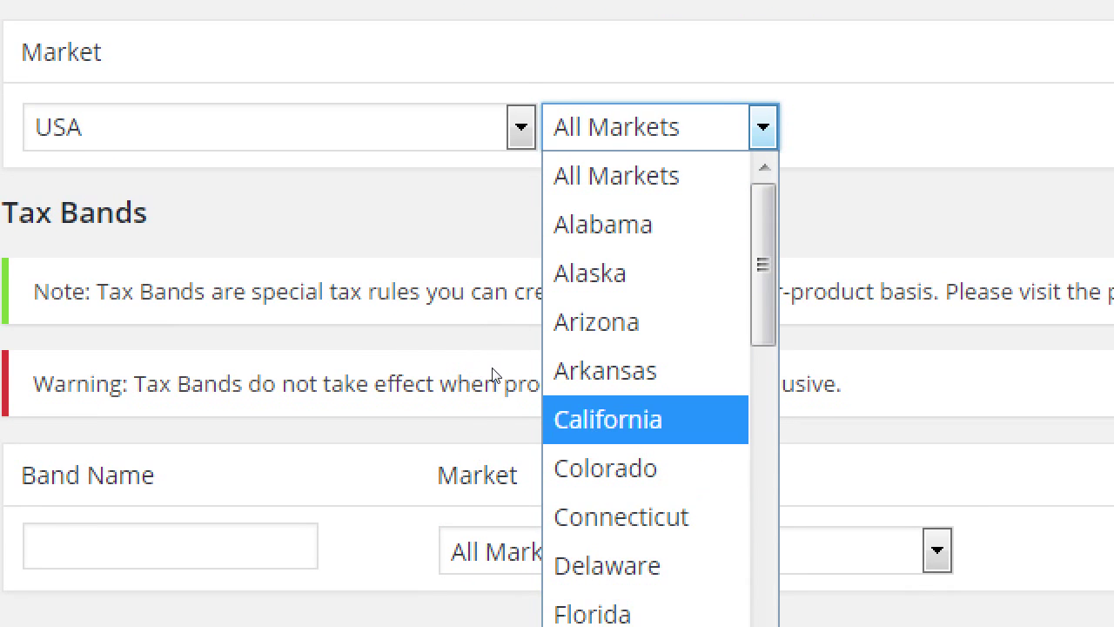
key("Return")
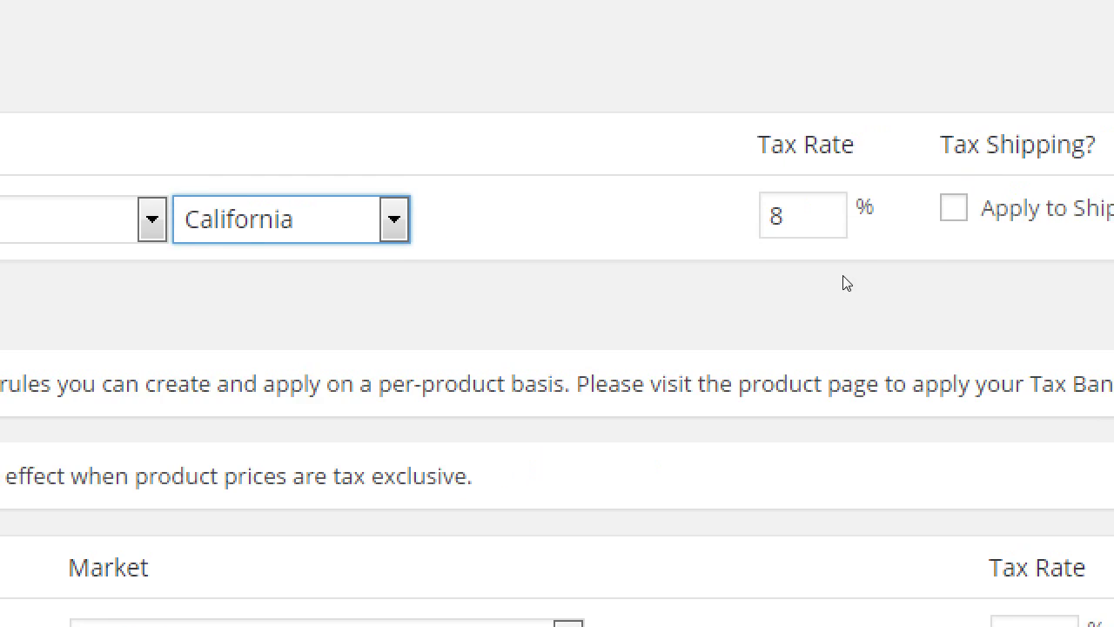
key("Tab")
type("8.1")
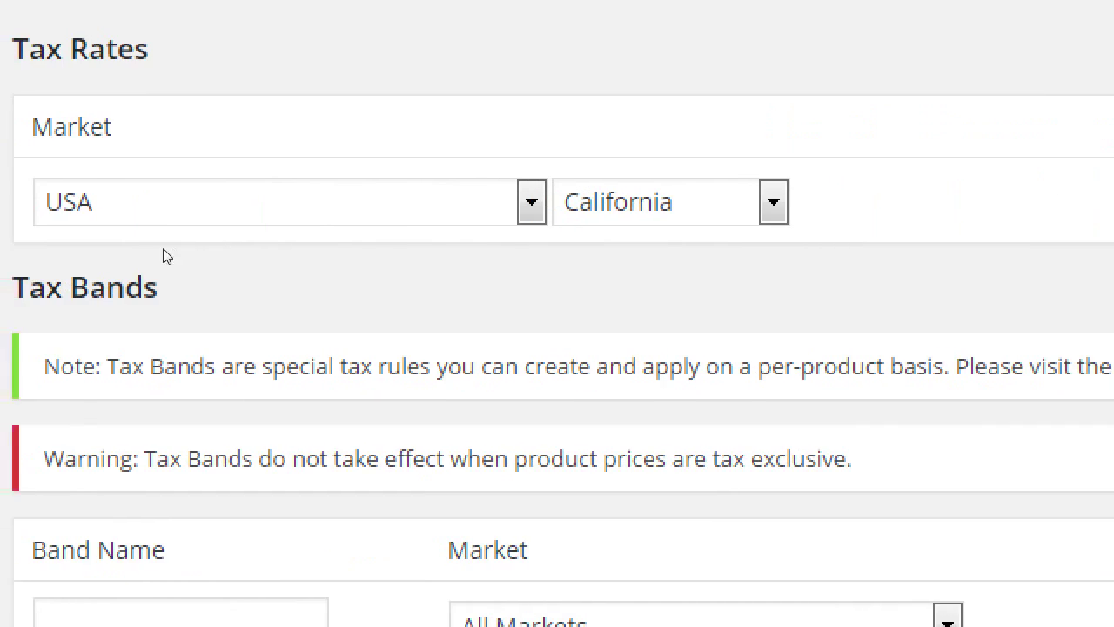
Add a second tax rate row for USA, Colorado at 9%.
key("Tab")
key("Tab")
key("Tab")
key("Return")
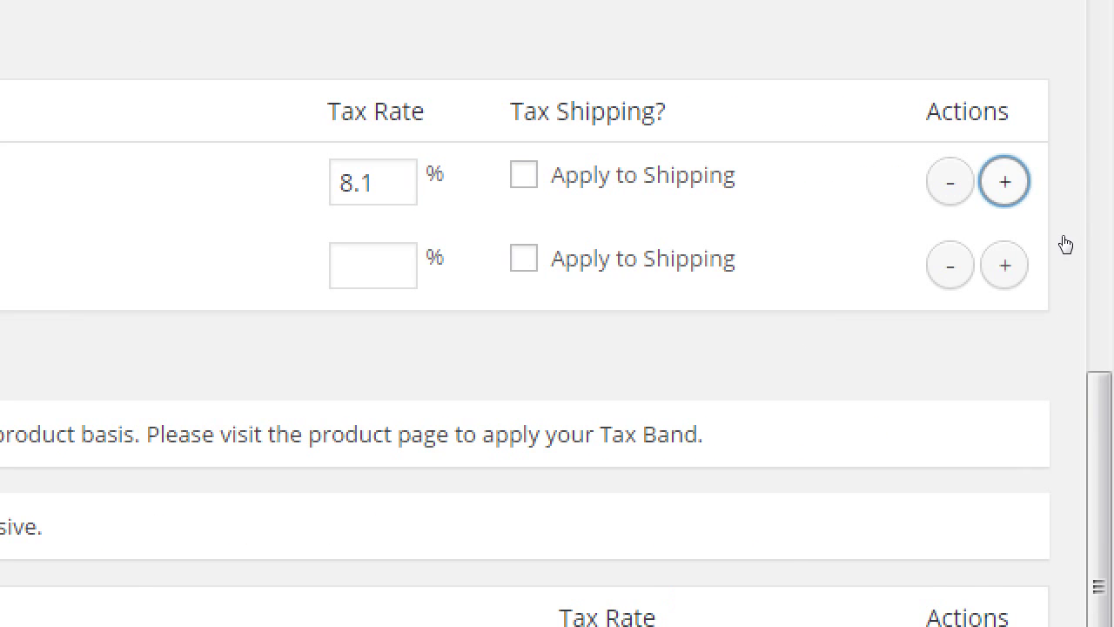
left_click(134, 278)
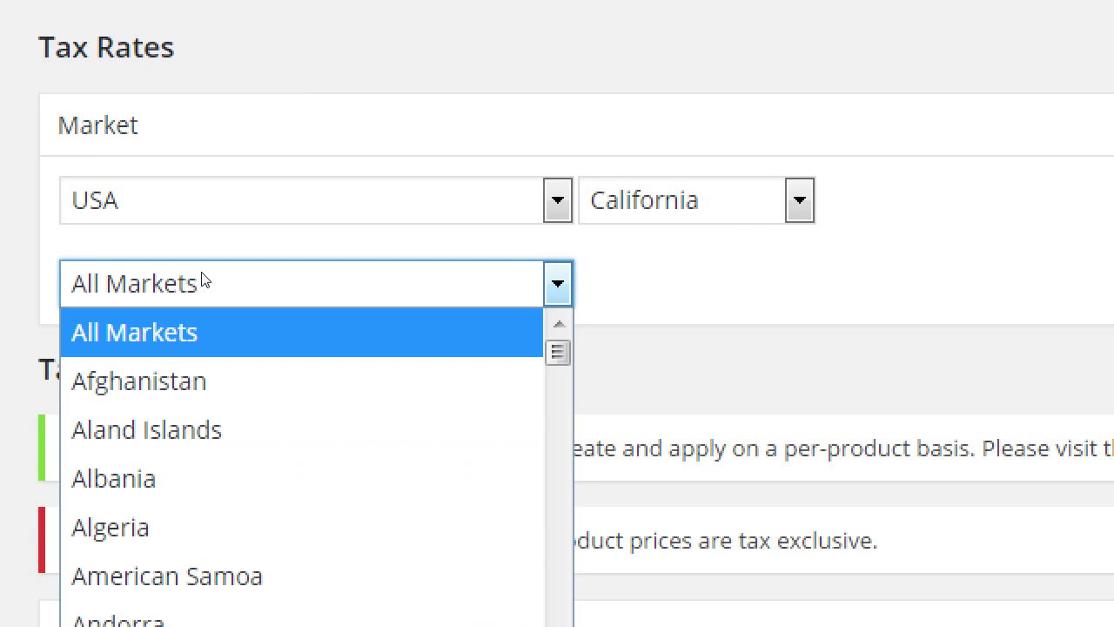
key("u")
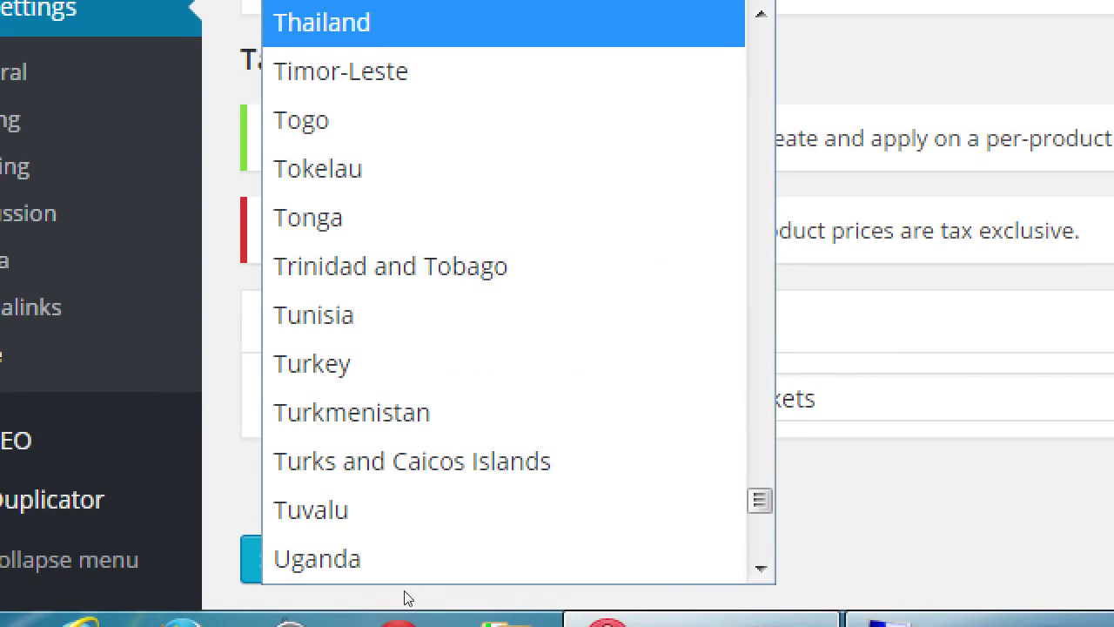
scroll(414, 577, "down", 3)
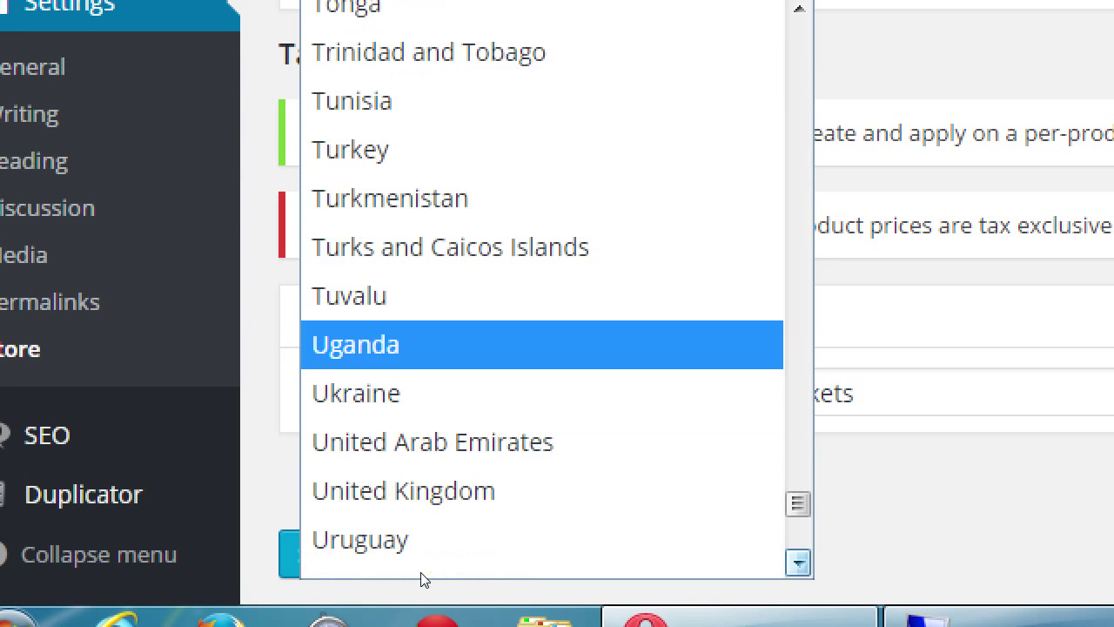
left_click(335, 448)
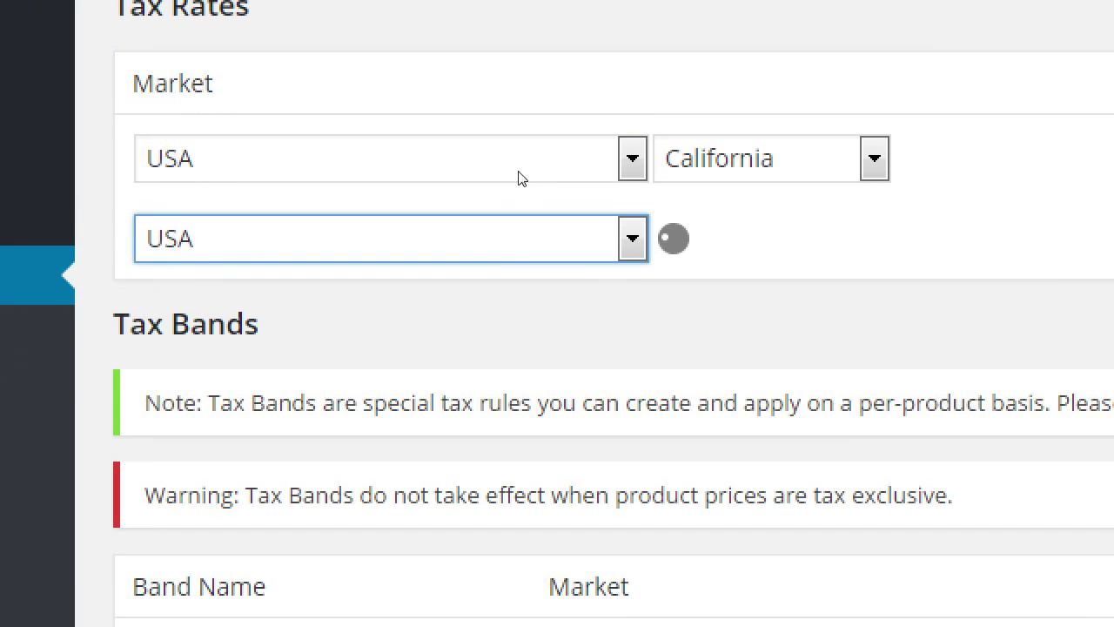
key("alt+Down")
key("Down")
key("Down")
key("Down")
key("Down")
key("Down")
key("Down")
key("Down")
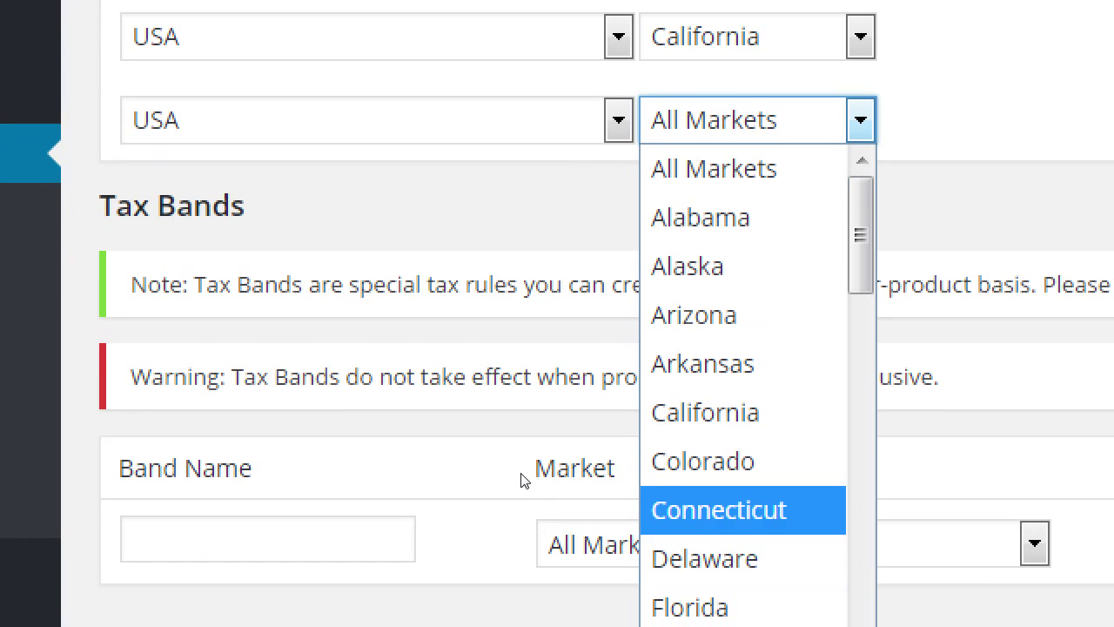
key("Up")
key("Up")
key("Down")
key("Return")
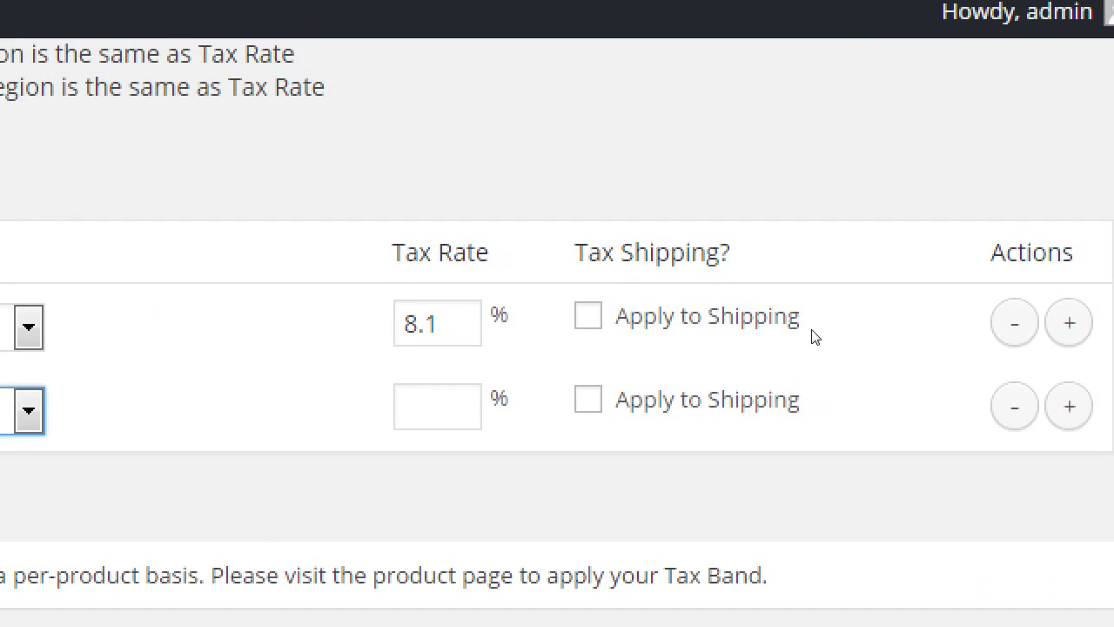
key("Tab")
type("9")
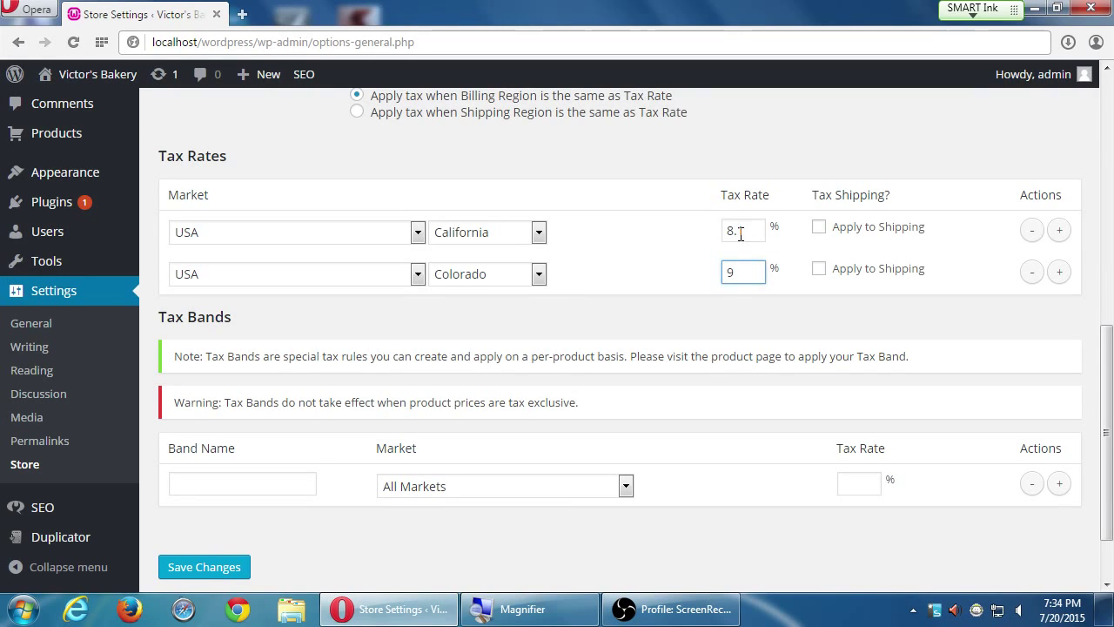
Change the California rate back to 8% and save the settings.
double_click(740, 231)
key("End")
key("BackSpace")
left_click(240, 564)
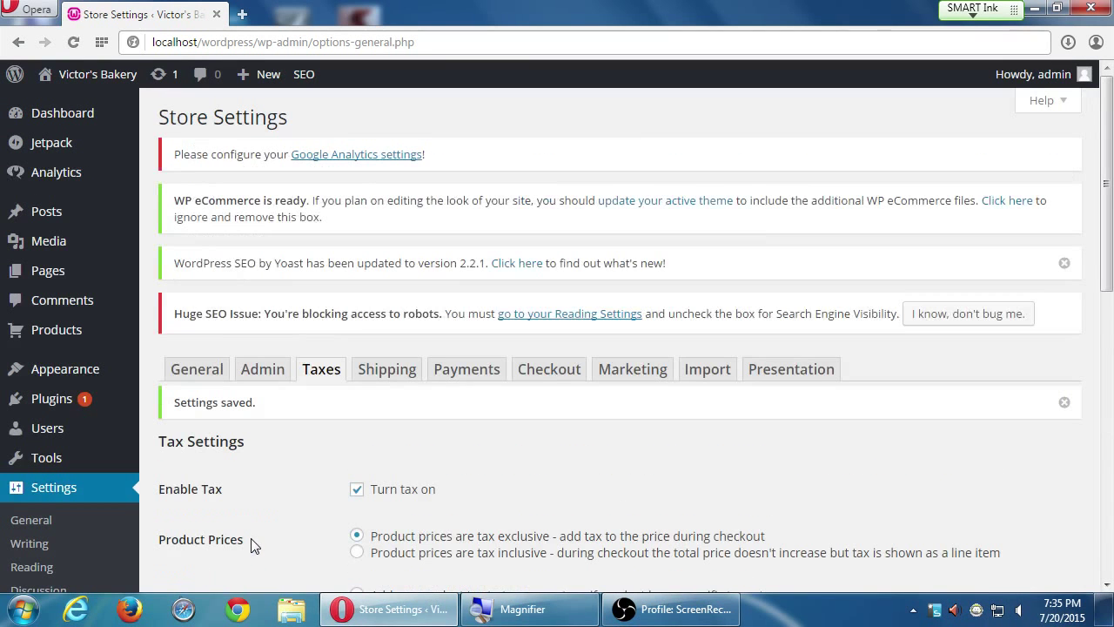
scroll(278, 532, "down", 1)
scroll(278, 532, "down", 1)
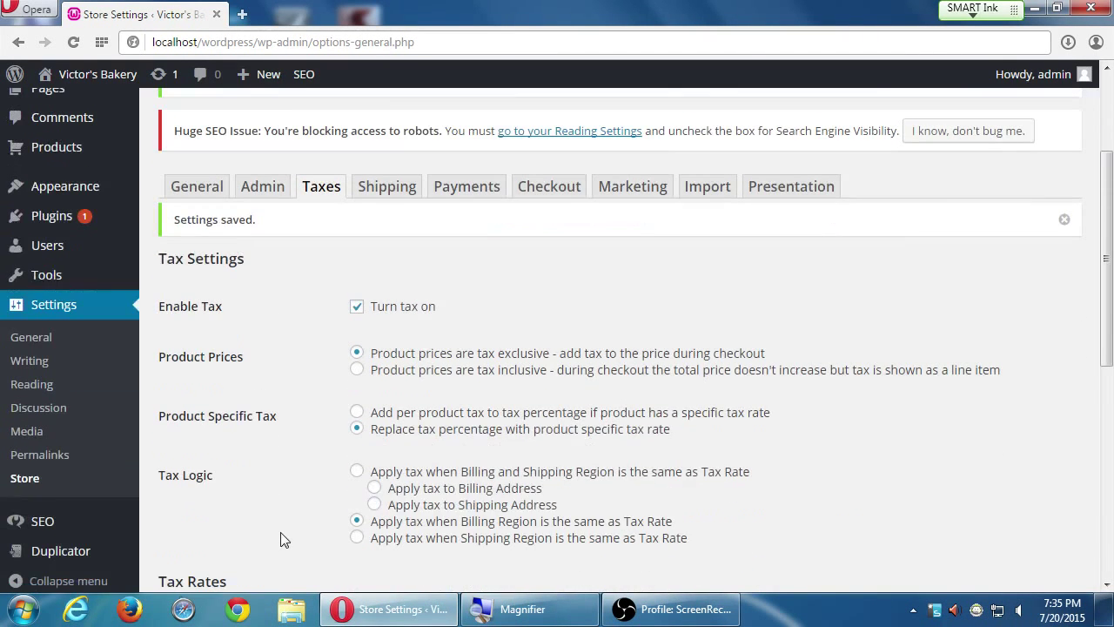
scroll(279, 530, "down", 1)
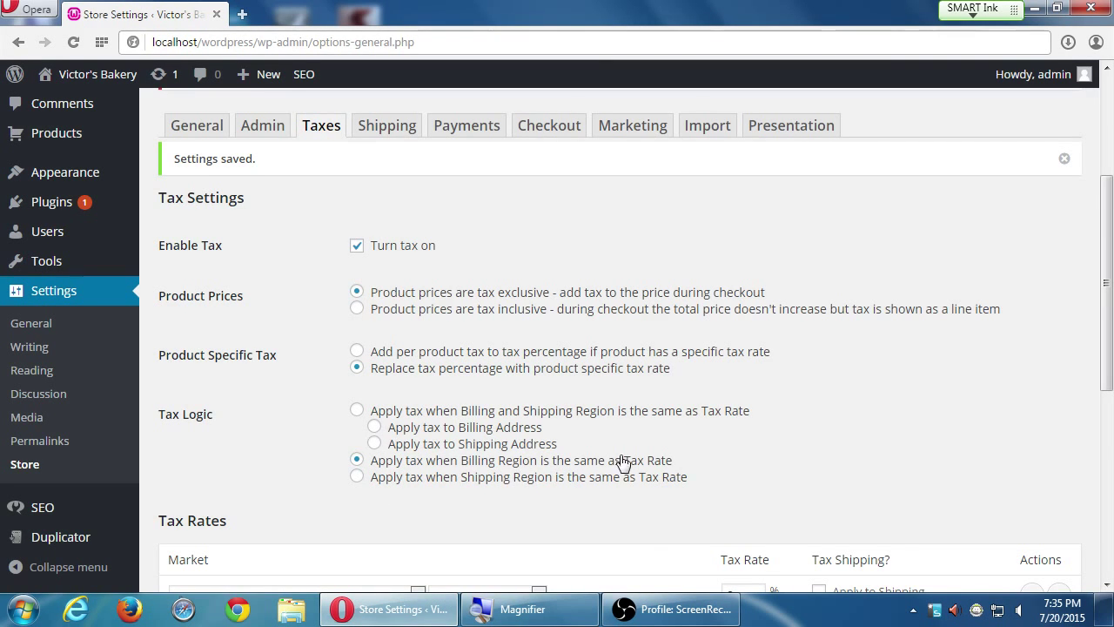
scroll(636, 539, "down", 1)
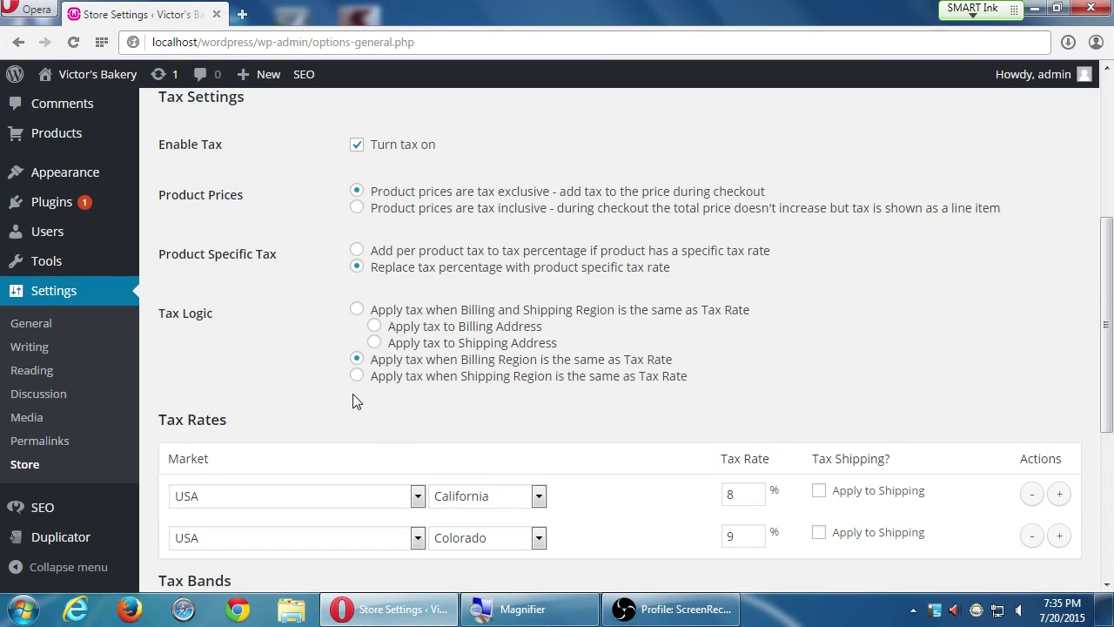
scroll(357, 388, "down", 2)
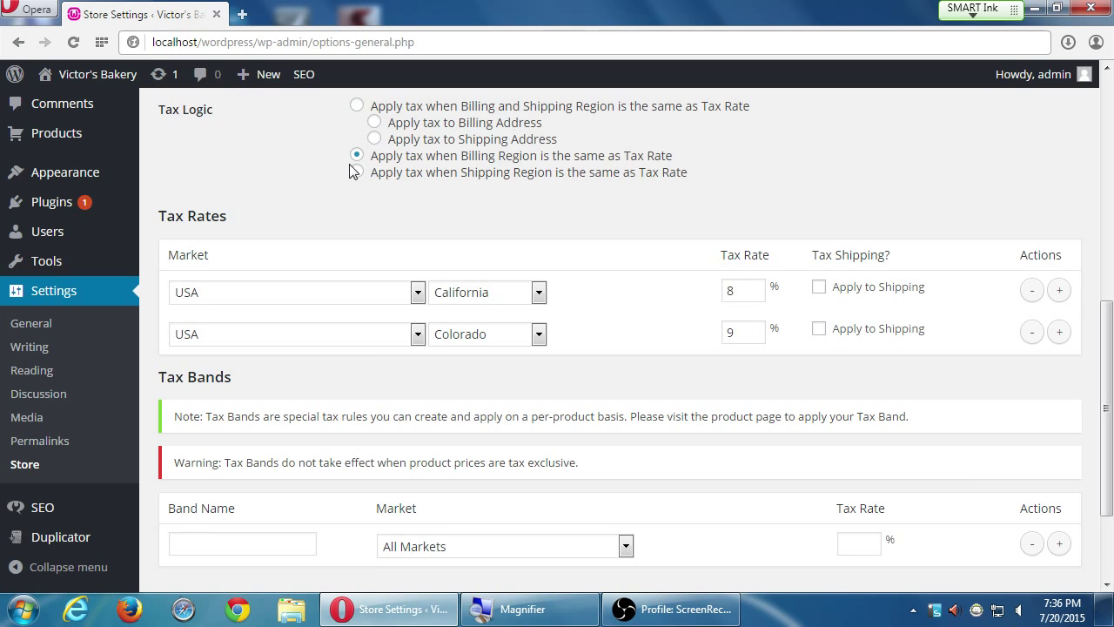
scroll(293, 485, "up", 1)
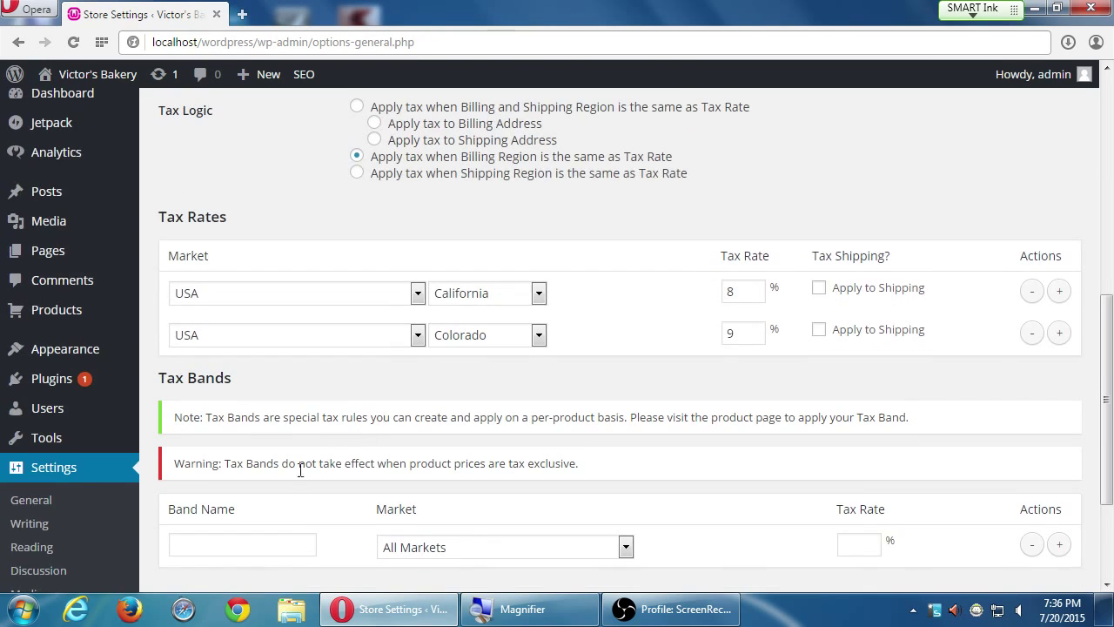
Start a tax band named 'National City' with USA as its market.
left_click(304, 564)
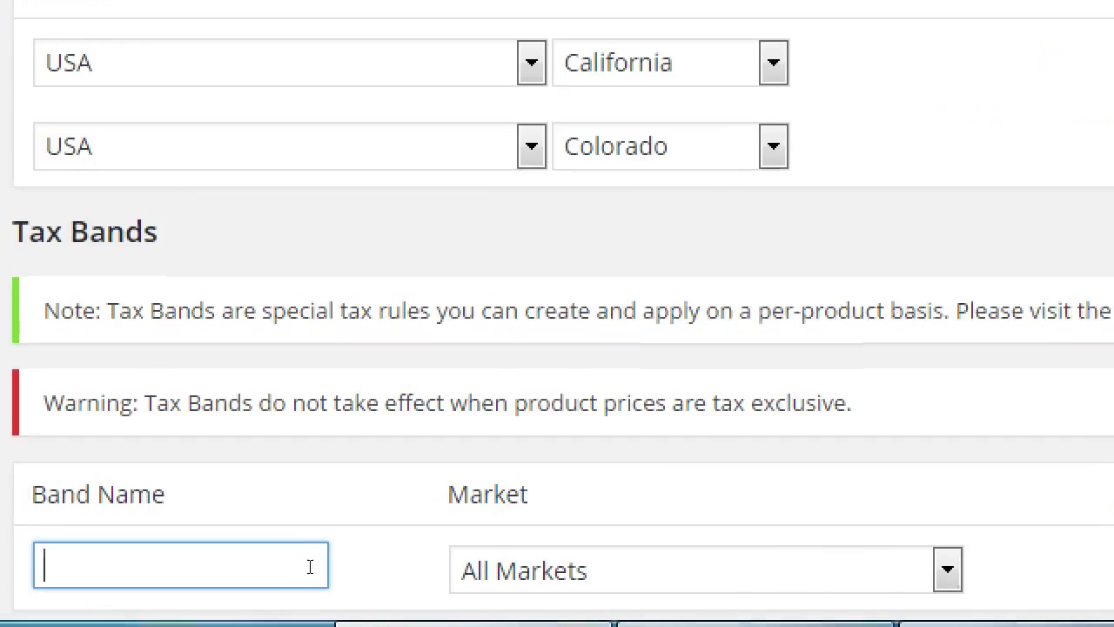
type("National City")
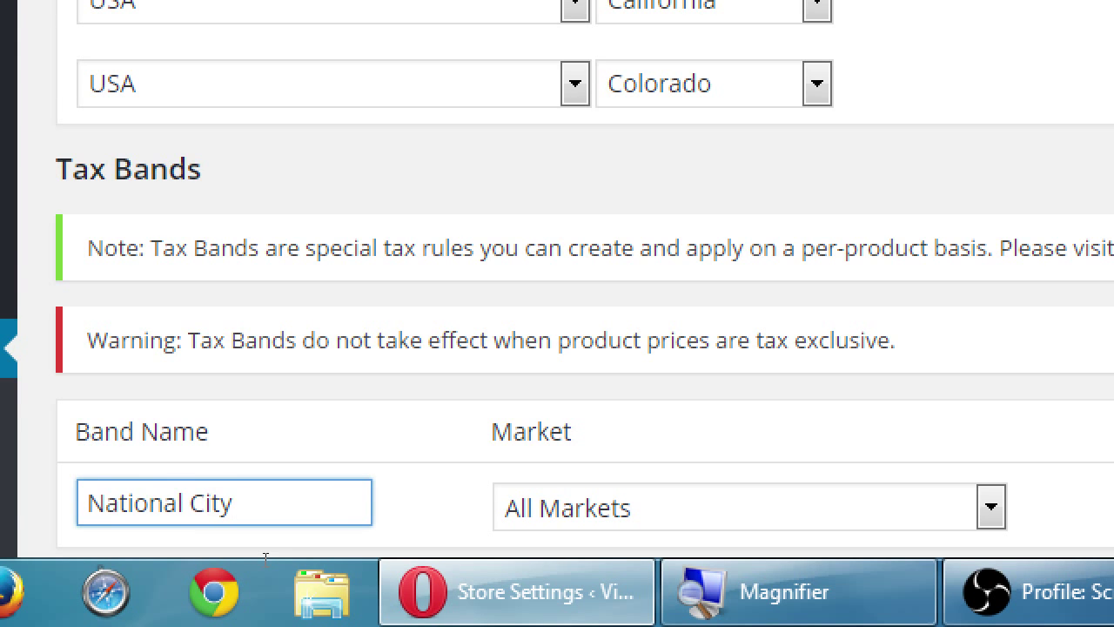
scroll(323, 509, "down", 3)
key("Tab")
key("alt+Down")
type("usa")
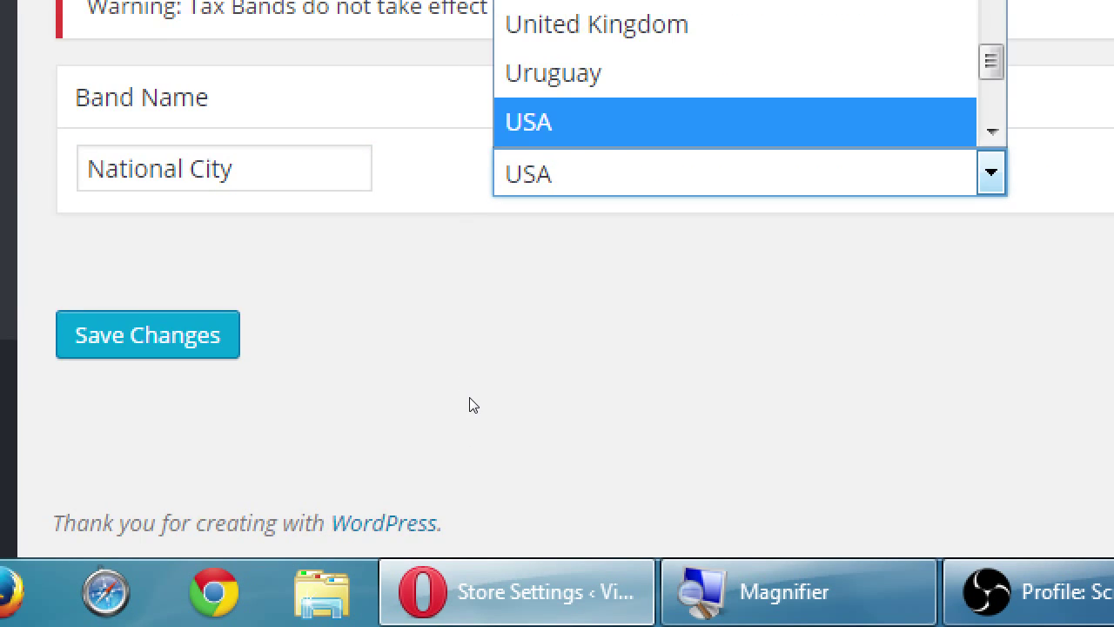
key("Return")
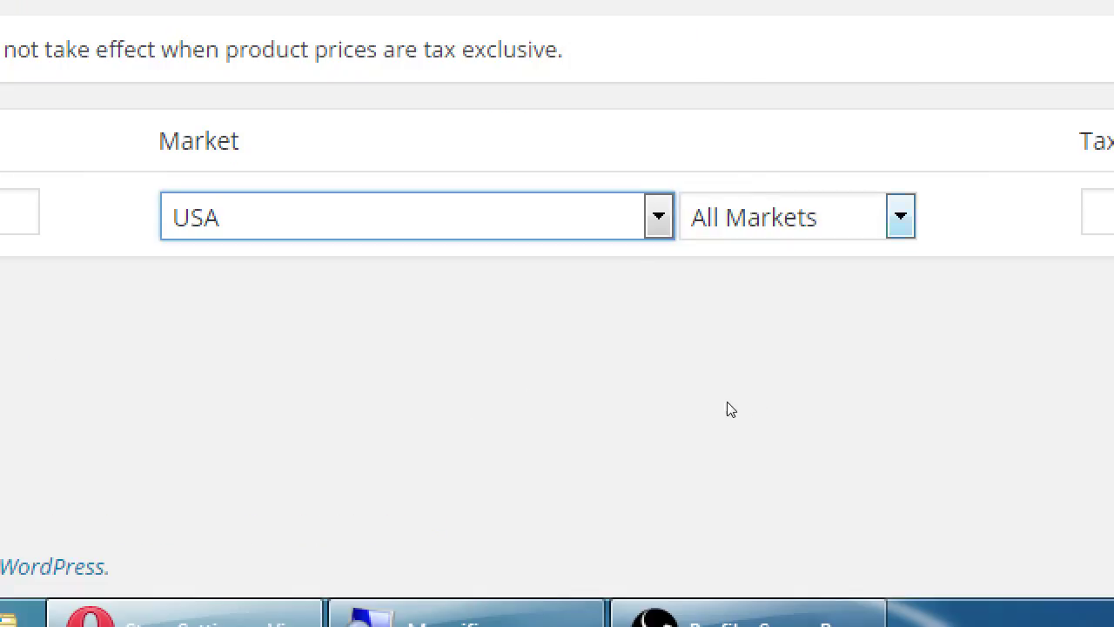
Set the National City band's state to California and its rate to 9%.
key("Tab")
key("alt+Down")
type("c")
key("Return")
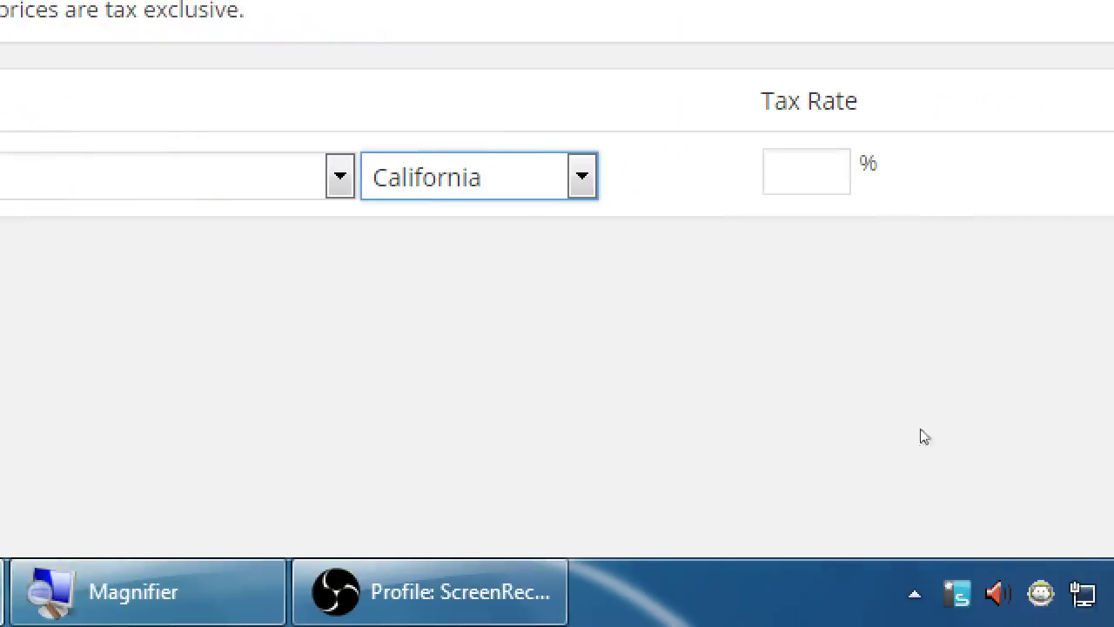
key("Tab")
type("9")
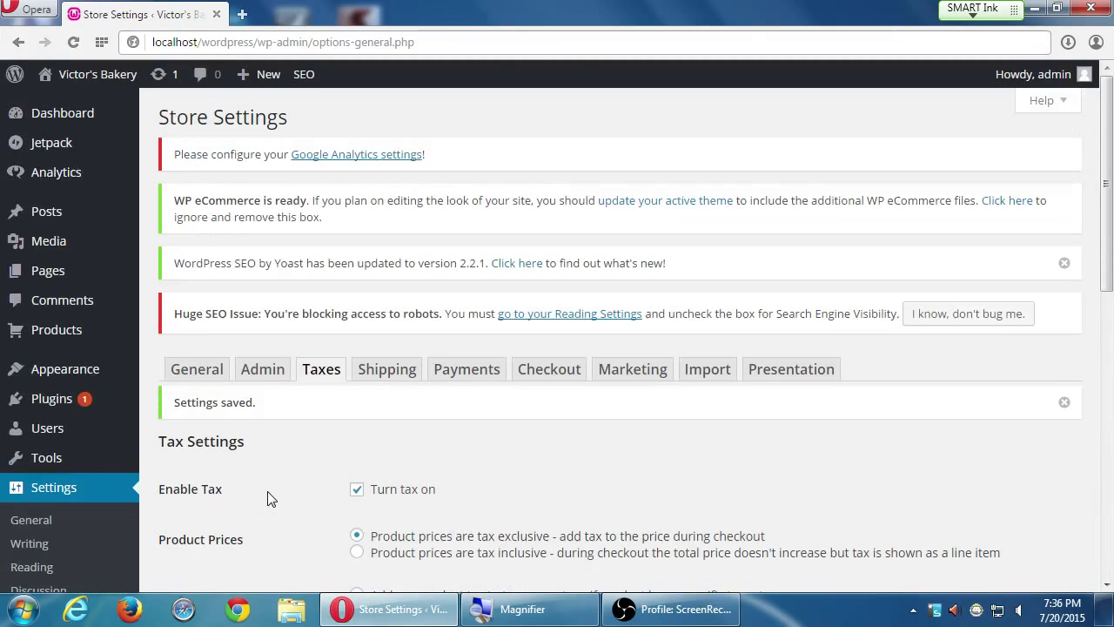
Switch the first rate to All Markets, delete the Colorado 9% row, and save.
scroll(267, 498, "down", 10)
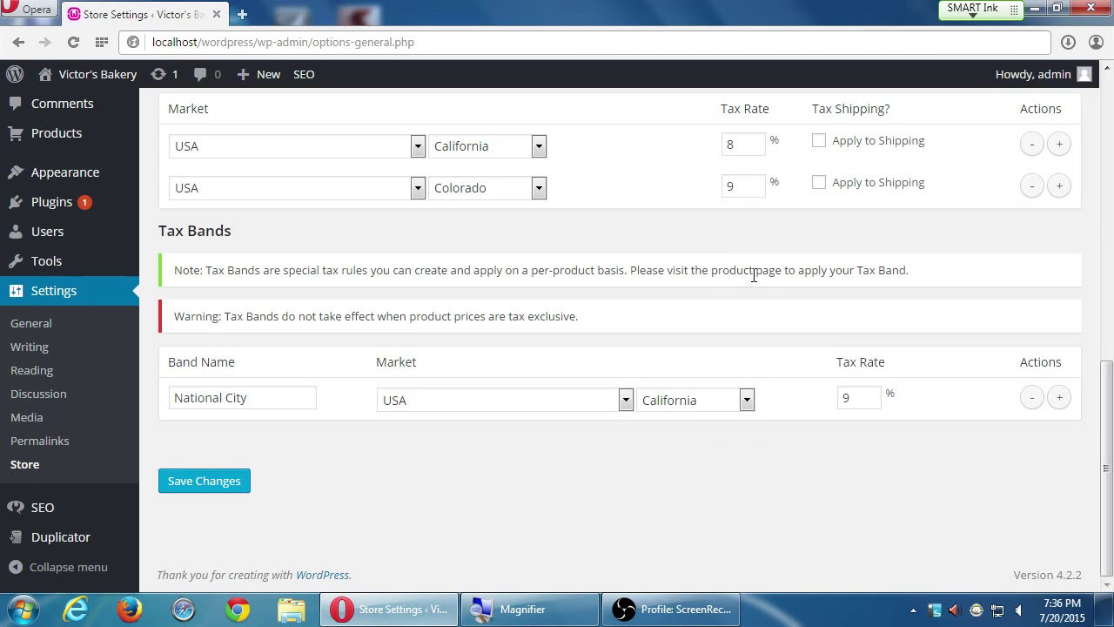
left_click_drag(754, 272, 841, 283)
left_click(856, 267)
left_click(537, 147)
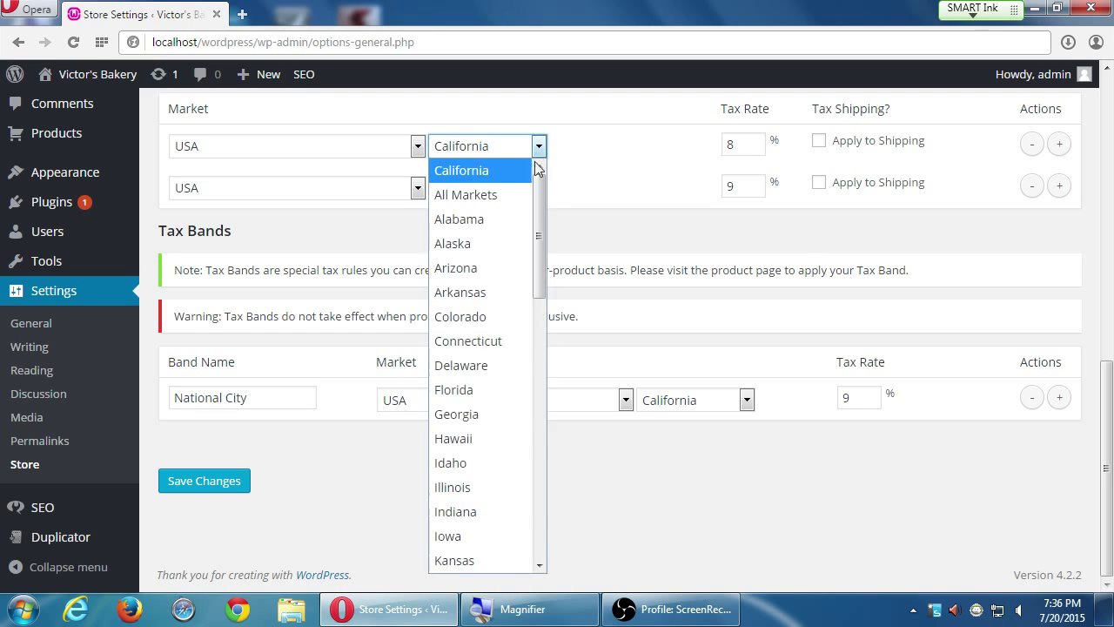
left_click(490, 194)
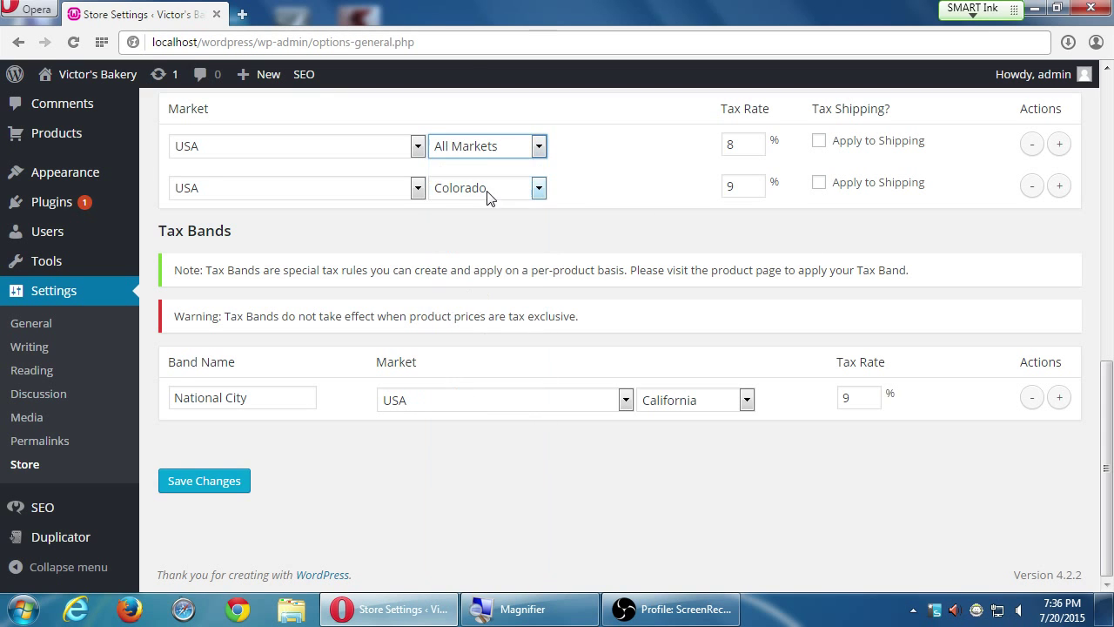
left_click(1031, 187)
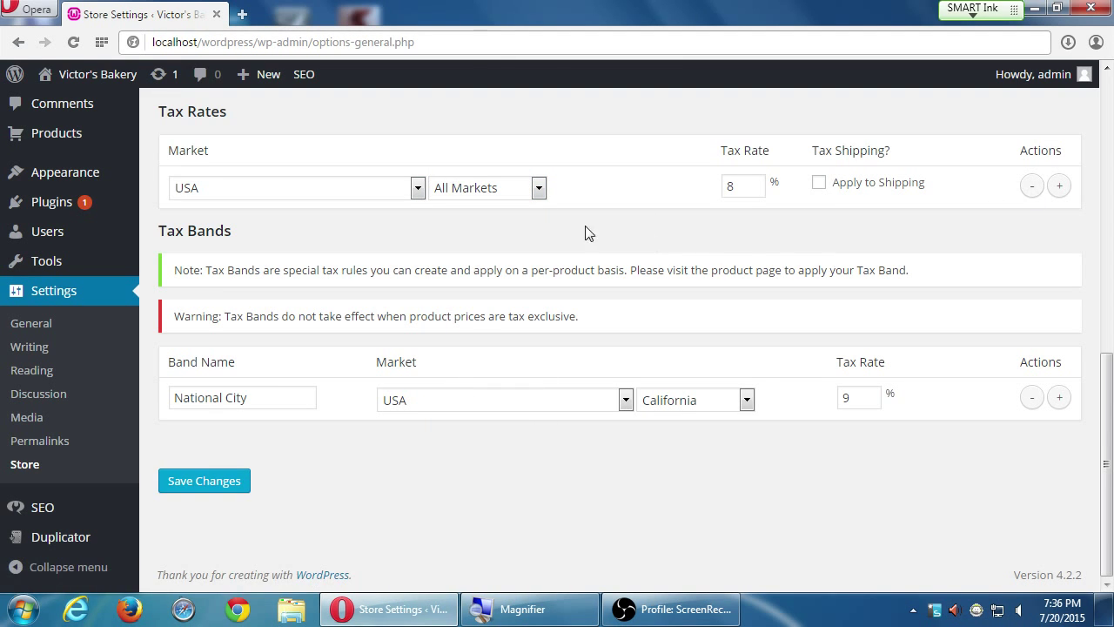
left_click(208, 484)
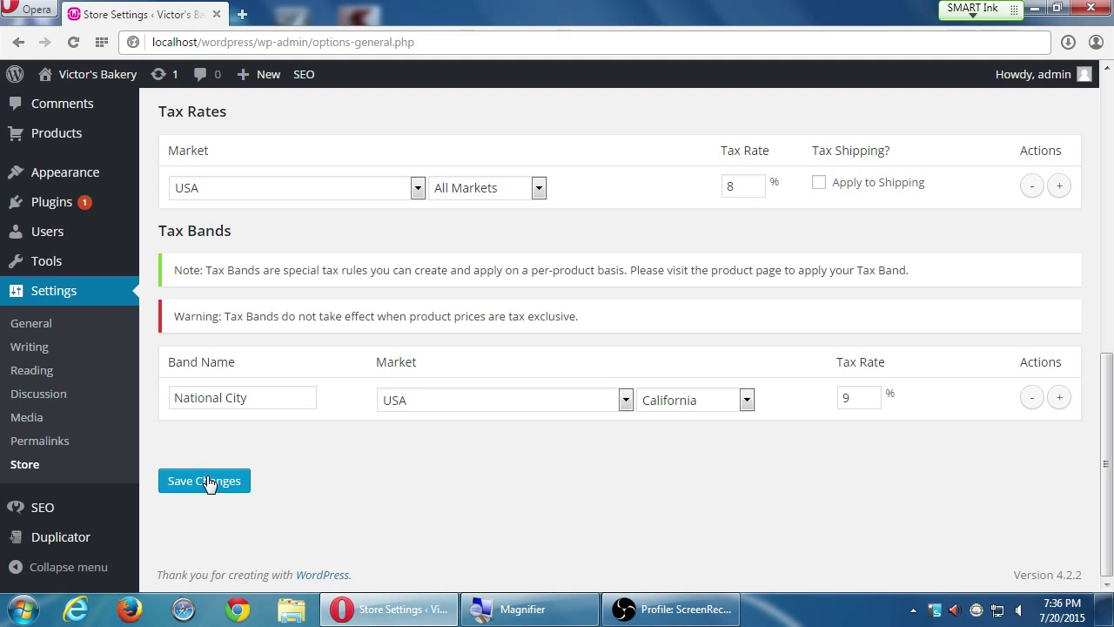
left_click(207, 480)
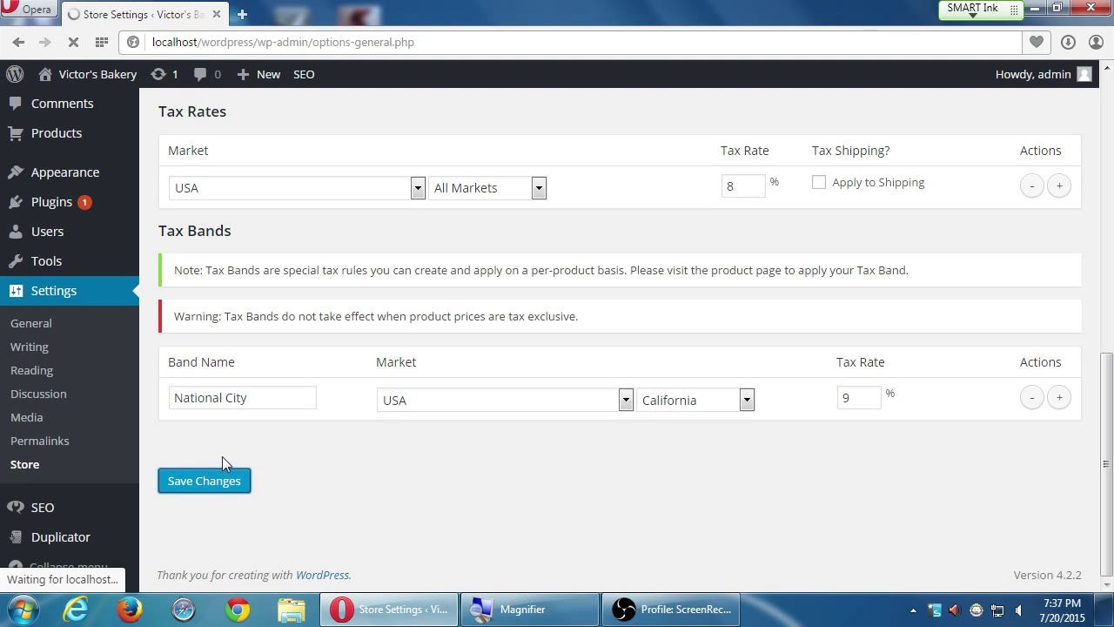
Uncheck 'Turn tax on' and save the tax settings.
scroll(374, 497, "down", 2)
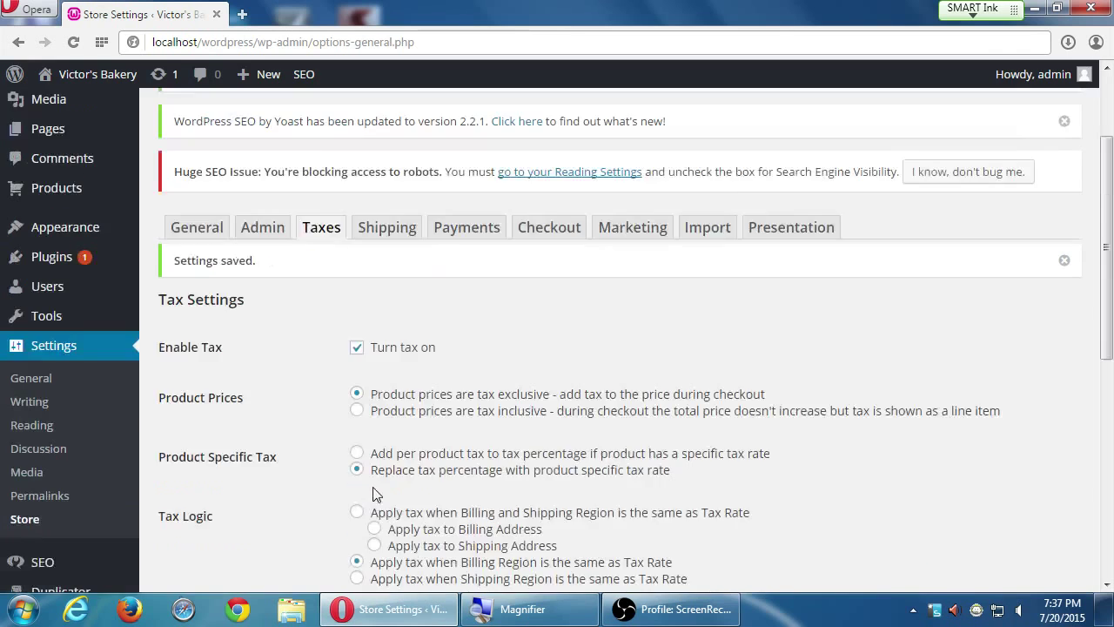
scroll(372, 490, "down", 6)
scroll(368, 491, "up", 3)
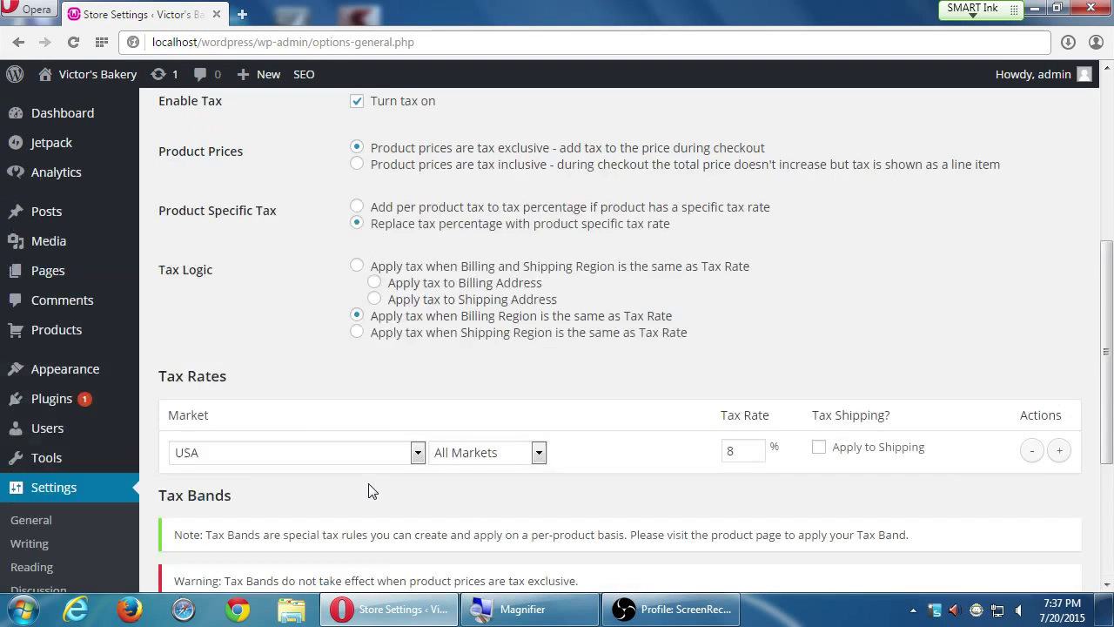
scroll(369, 481, "up", 5)
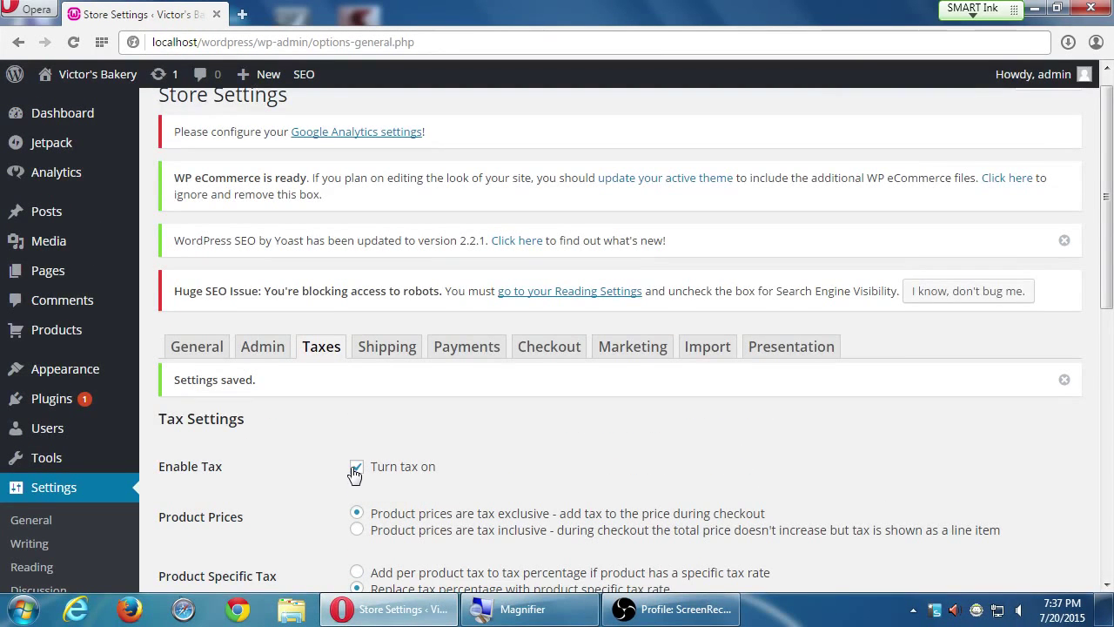
left_click(356, 467)
scroll(331, 474, "down", 8)
left_click(235, 482)
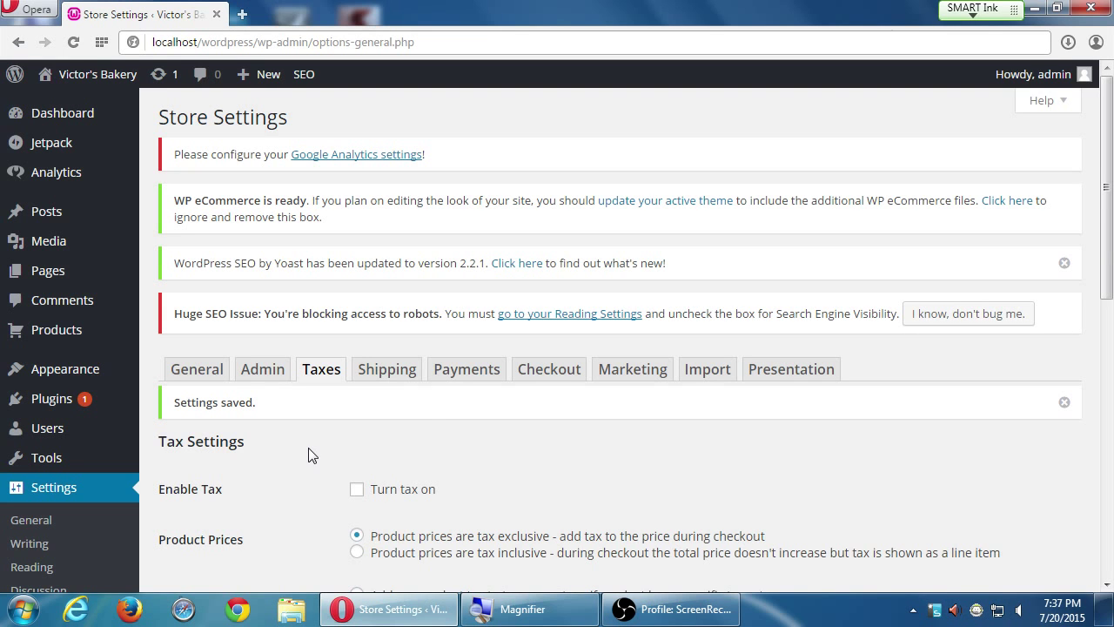
scroll(567, 410, "down", 3)
scroll(567, 408, "down", 1)
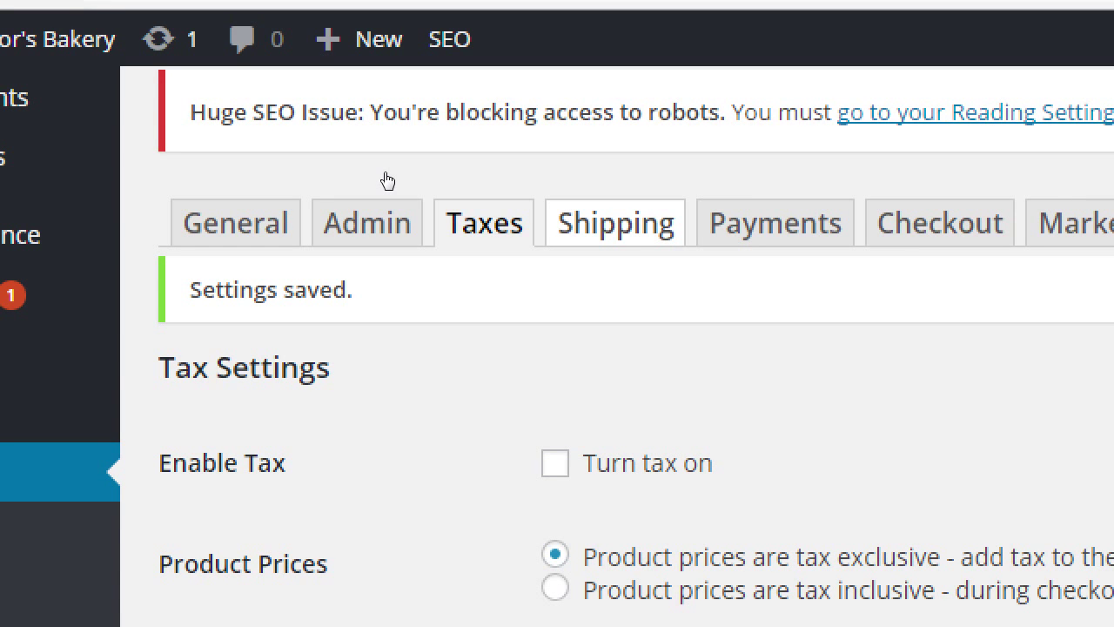
On the Shipping tab, set origin city San Diego and zipcode 92104.
left_click(615, 222)
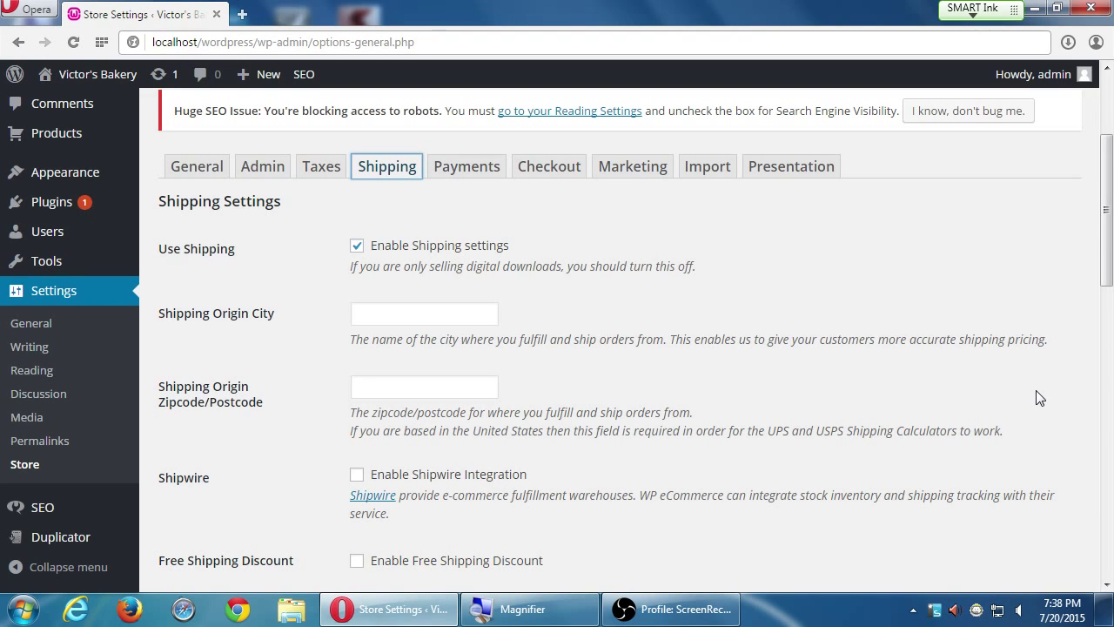
key("super+plus")
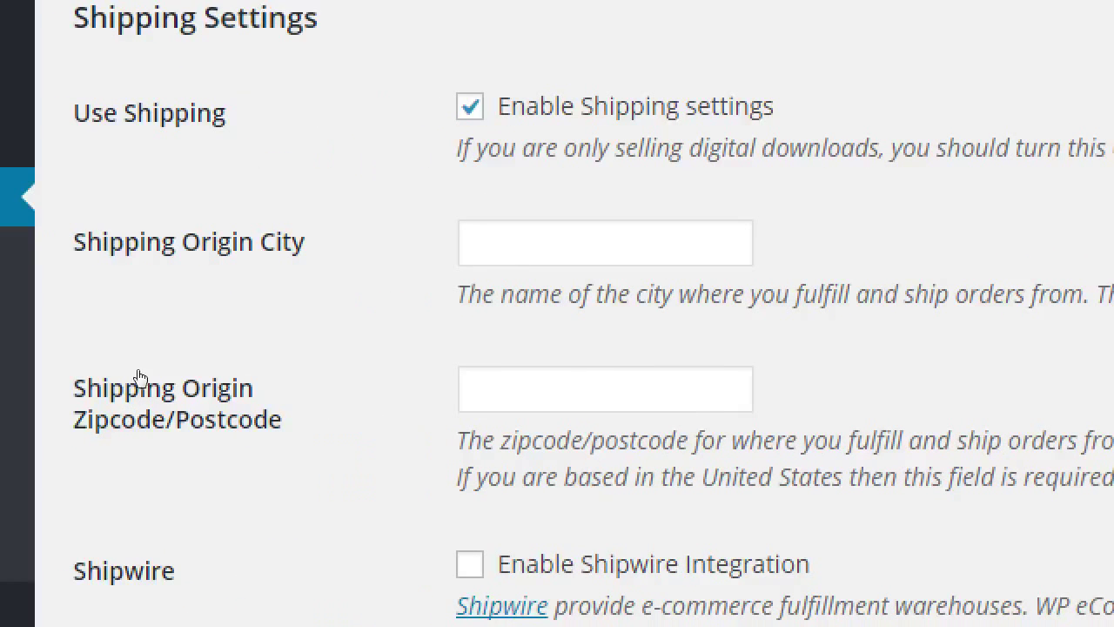
key("Tab")
type("San Dietgo")
key("BackSpace")
key("BackSpace")
key("BackSpace")
type("go")
key("Tab")
type("9")
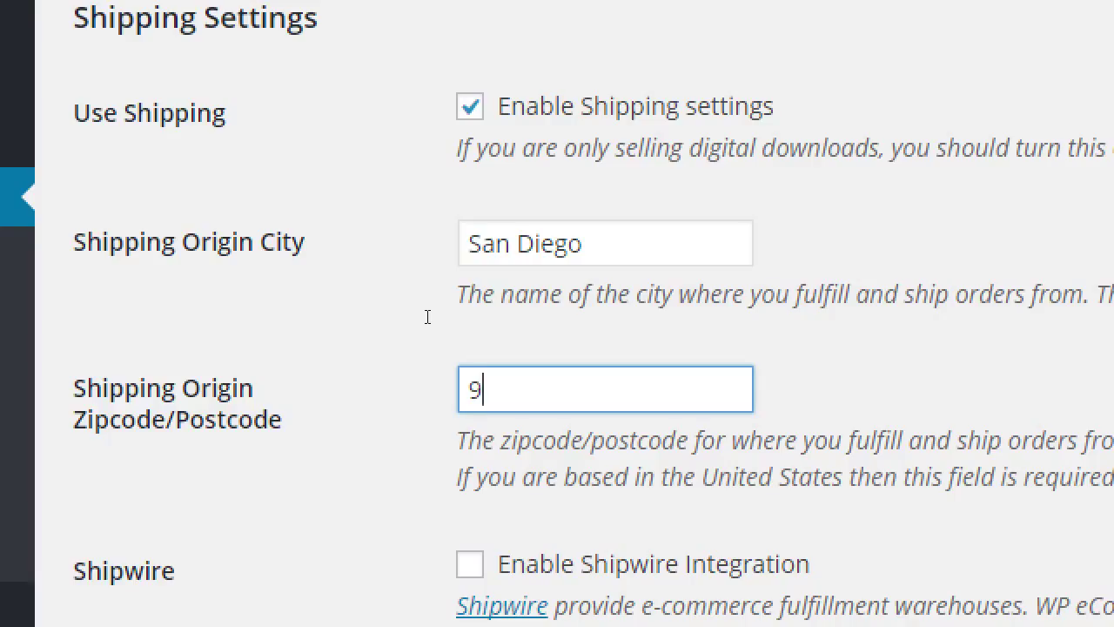
type("21")
type("40")
key("BackSpace")
key("BackSpace")
type("04")
scroll(386, 321, "down", 4)
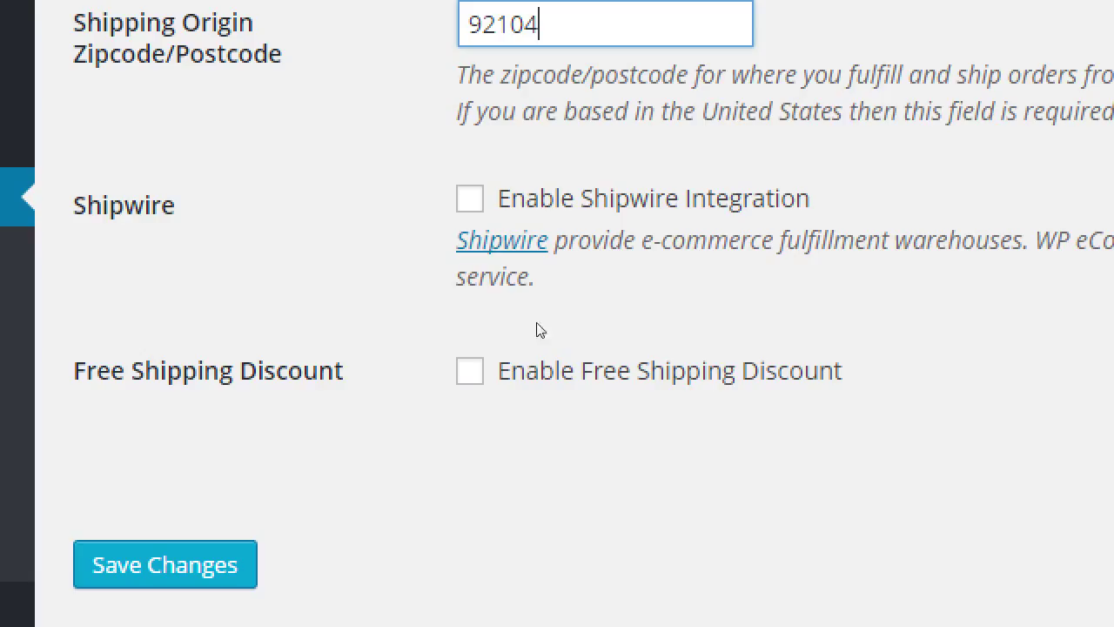
left_click(354, 389)
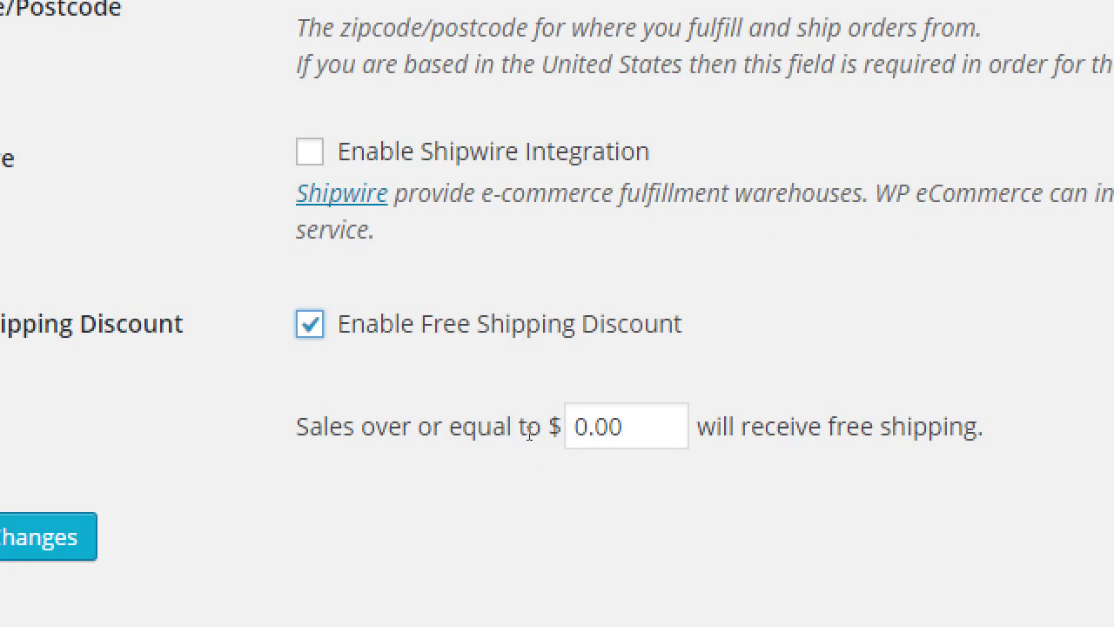
key("Tab")
type("60")
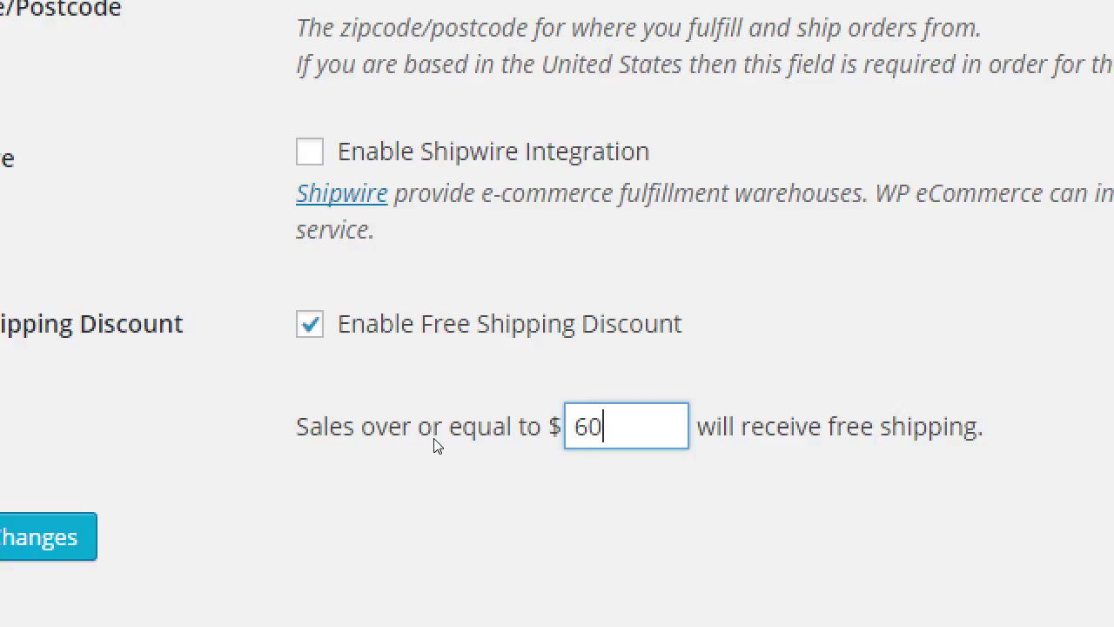
key("BackSpace")
key("BackSpace")
type("20")
key("super+minus")
left_click(359, 377)
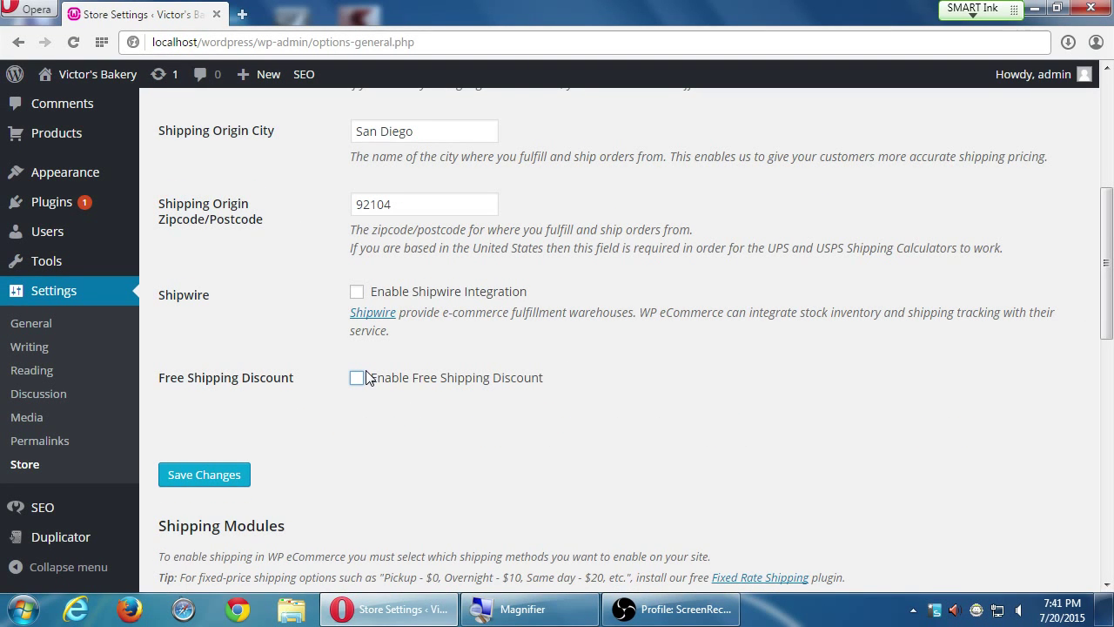
scroll(296, 414, "down", 5)
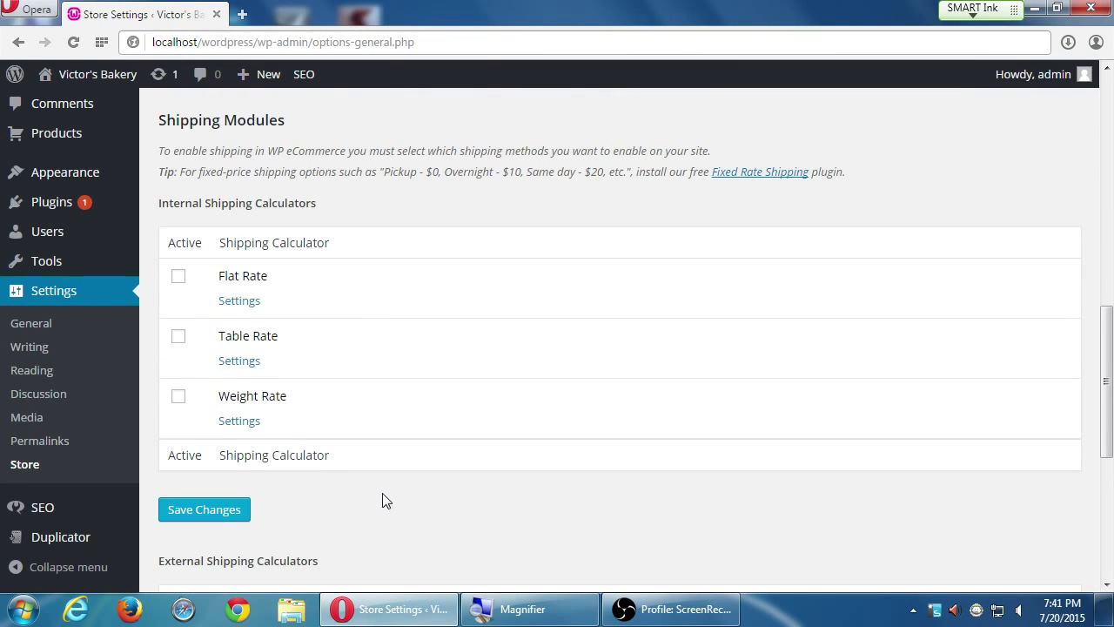
scroll(378, 500, "down", 2)
scroll(372, 502, "down", 3)
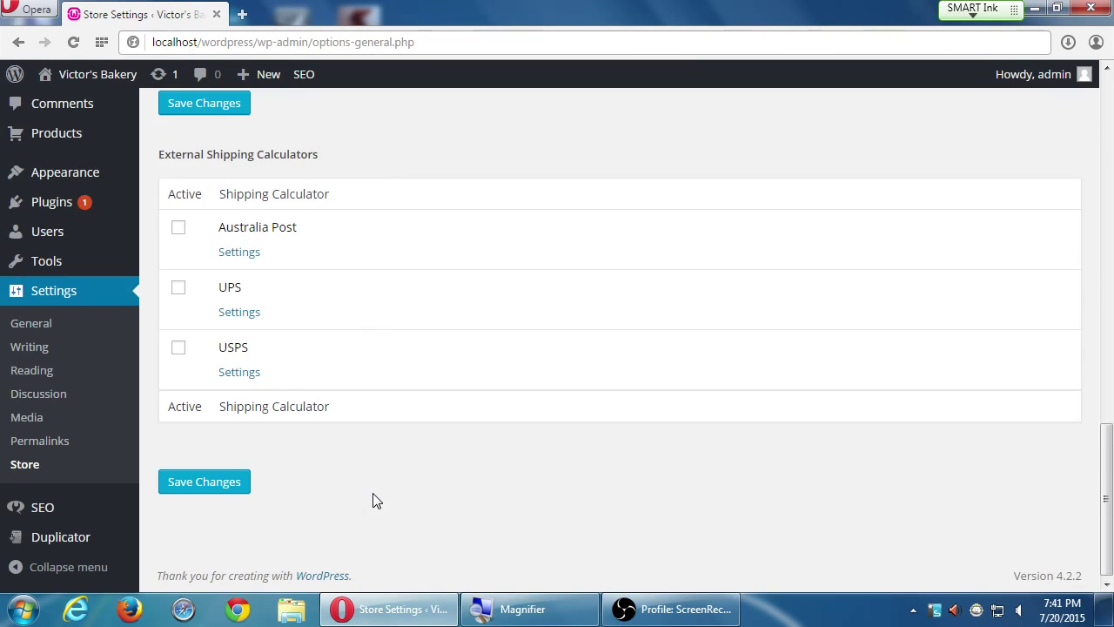
scroll(376, 499, "up", 4)
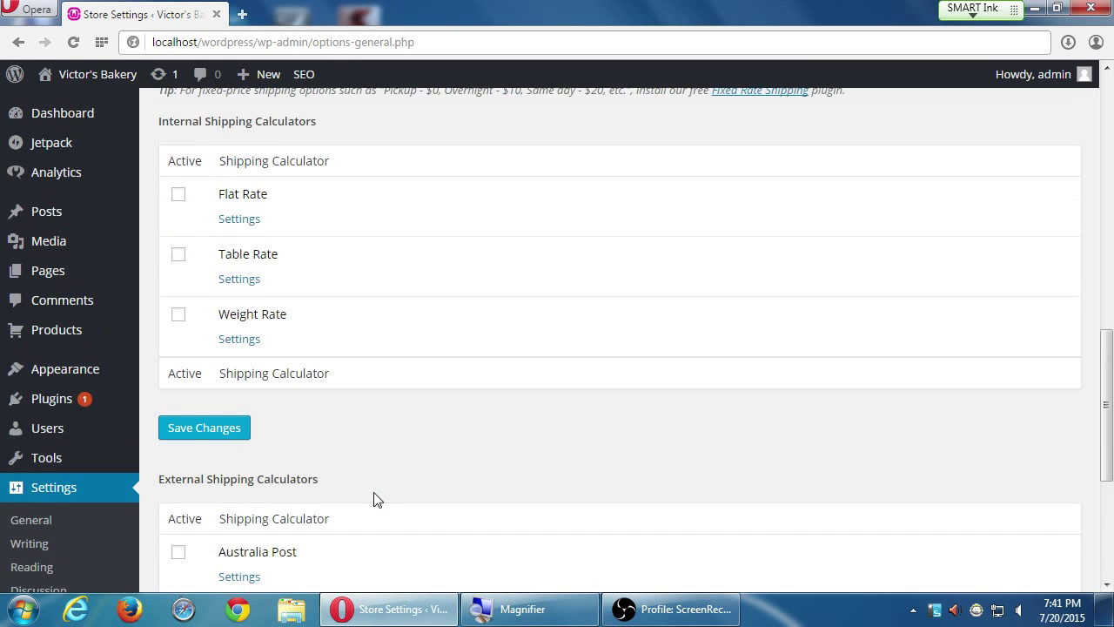
scroll(376, 498, "up", 1)
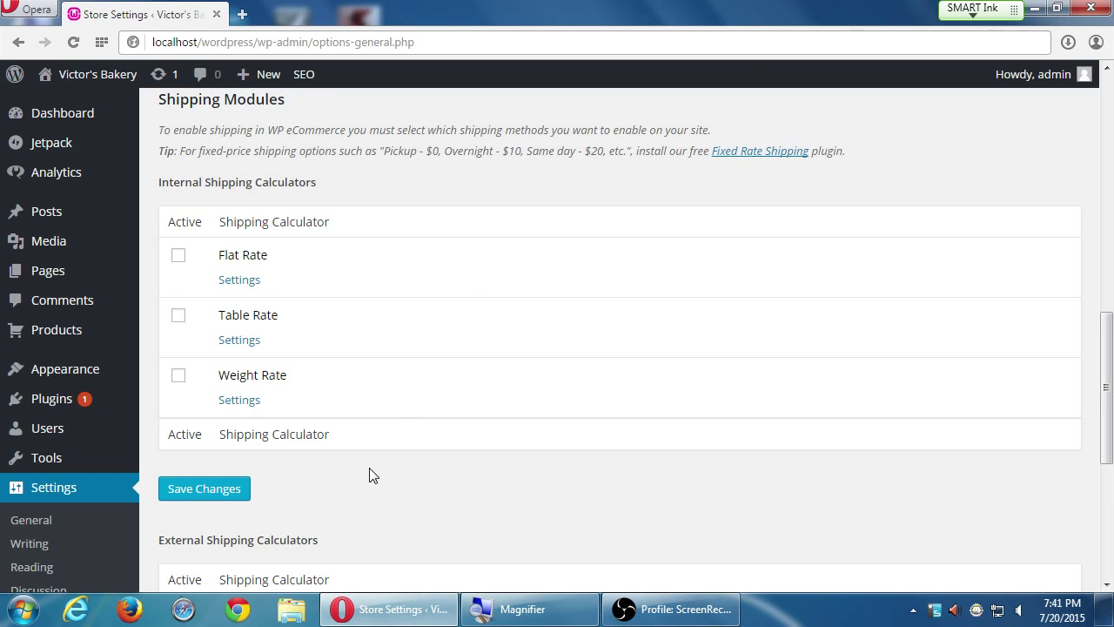
scroll(409, 418, "down", 1)
scroll(415, 422, "down", 4)
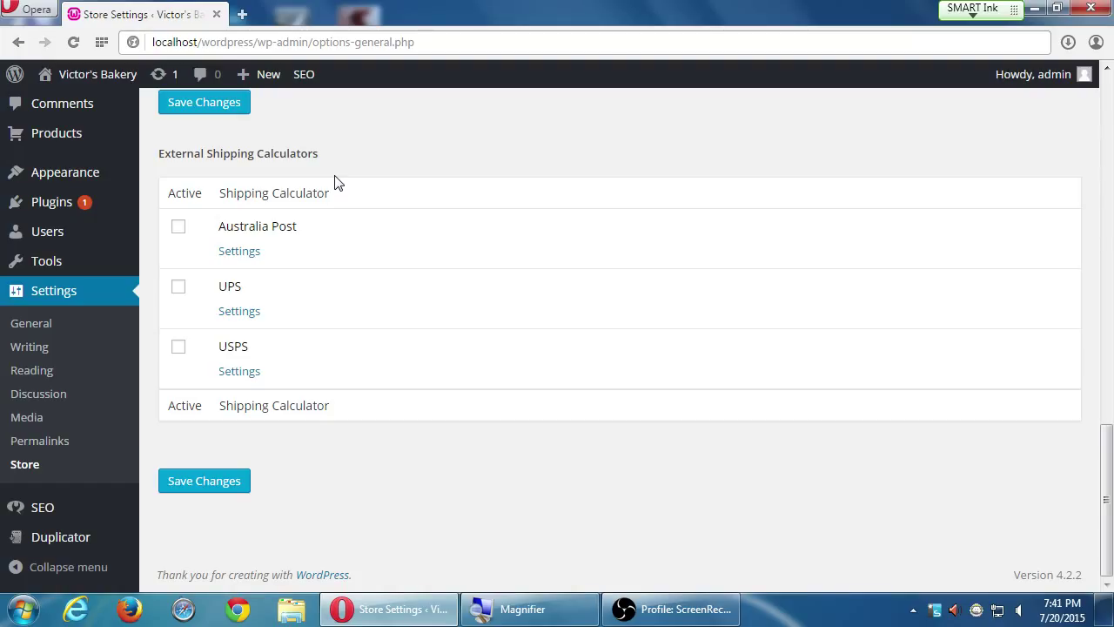
Activate the USPS external shipping calculator and save the shipping settings.
left_click(180, 349)
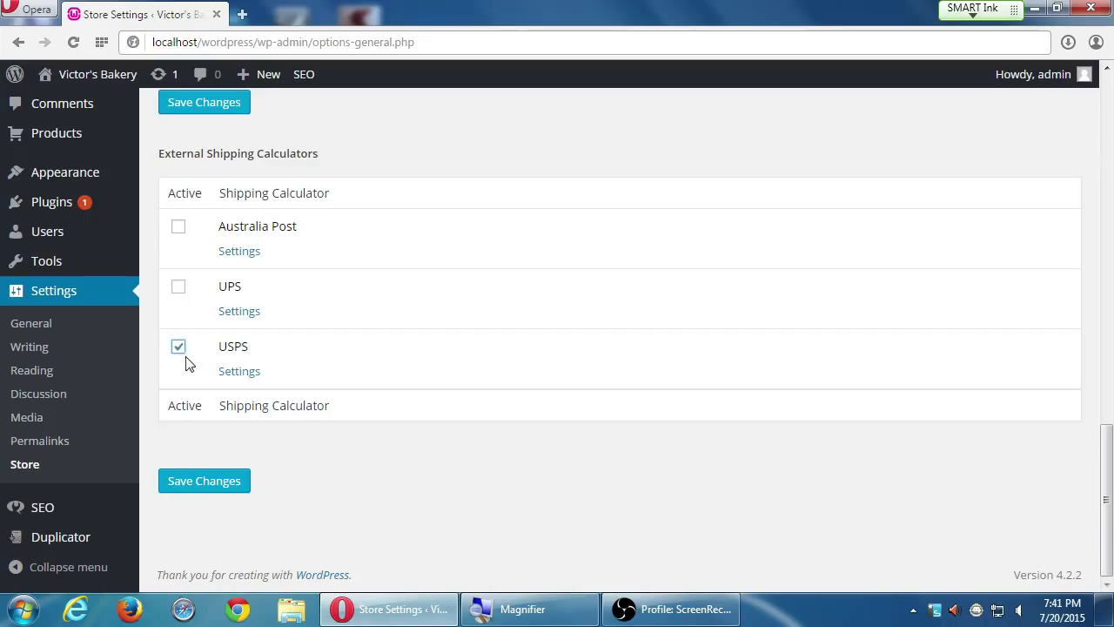
left_click(209, 494)
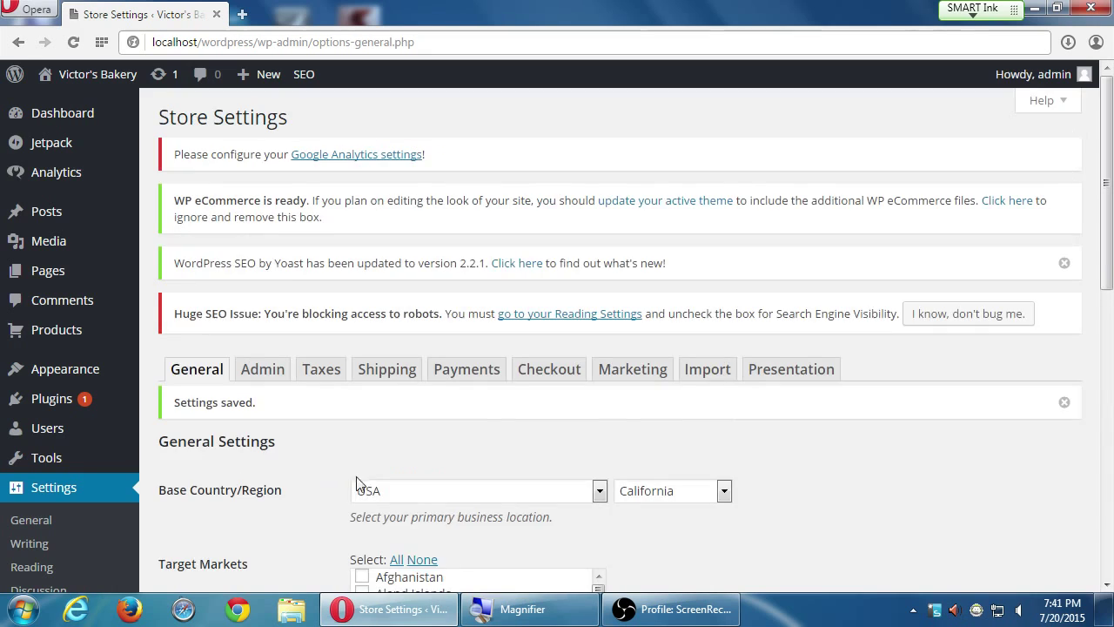
scroll(368, 470, "down", 15)
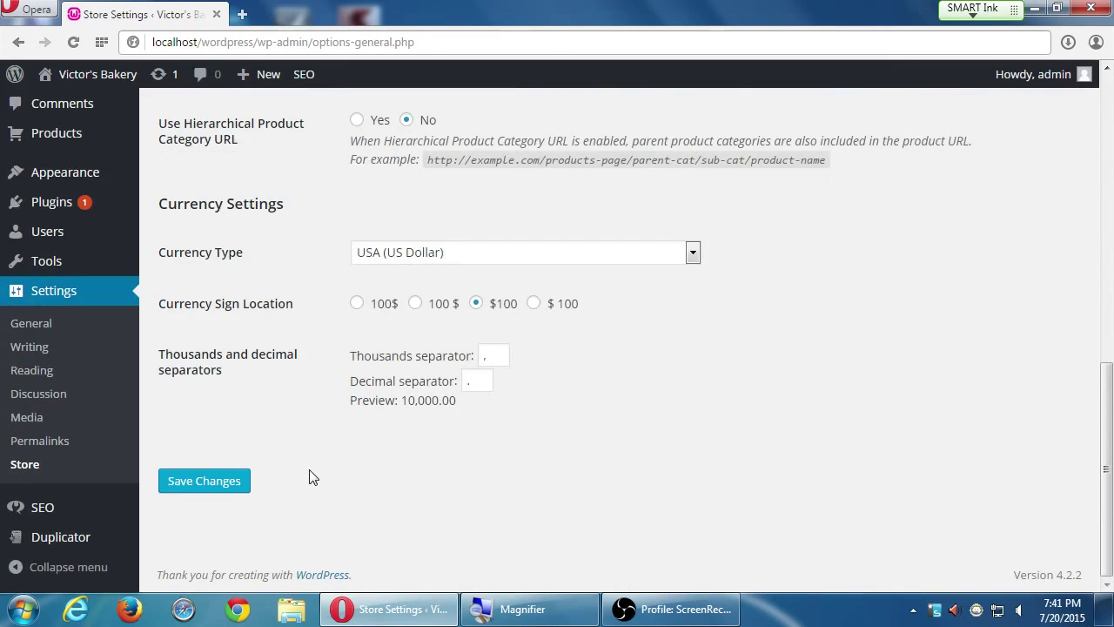
scroll(309, 469, "up", 15)
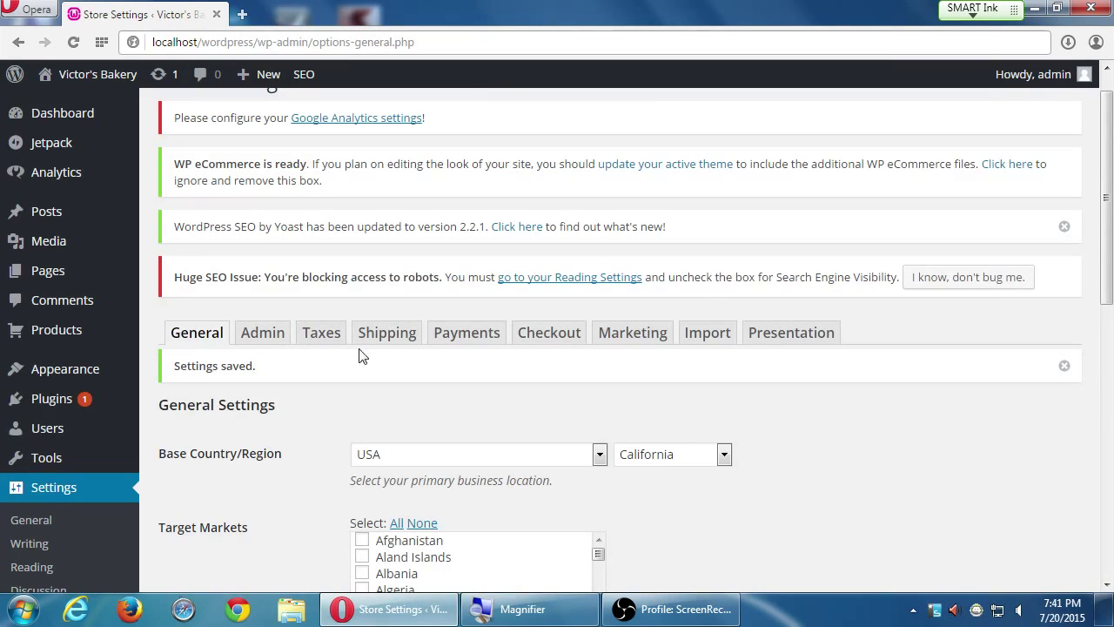
Return to the Shipping tab and scroll down to External Shipping Calculators.
left_click(380, 341)
scroll(667, 455, "down", 5)
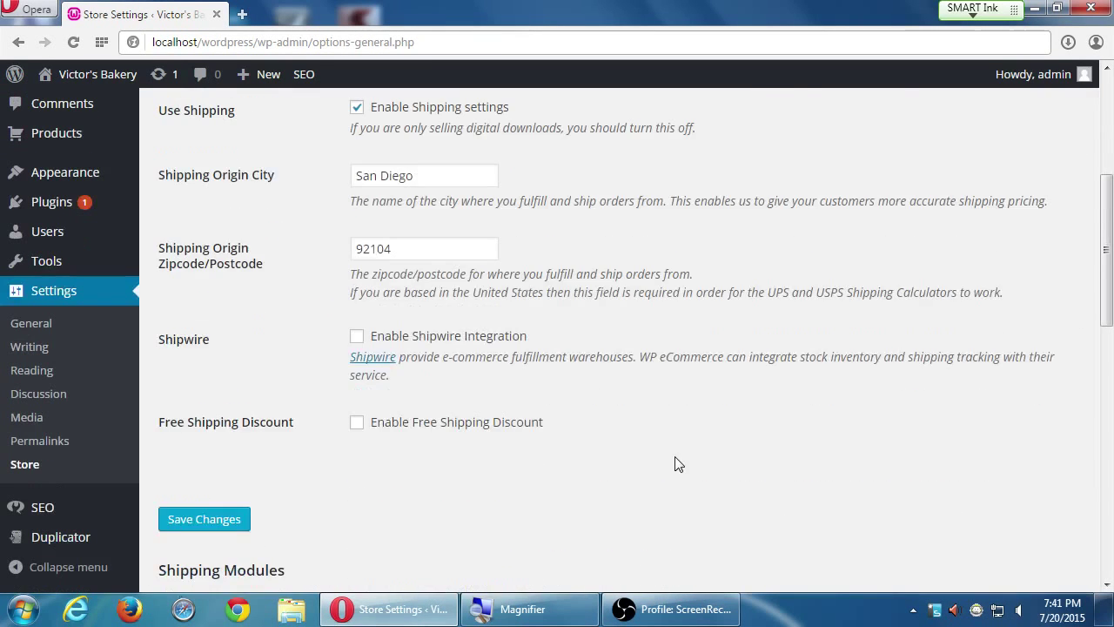
scroll(677, 470, "down", 10)
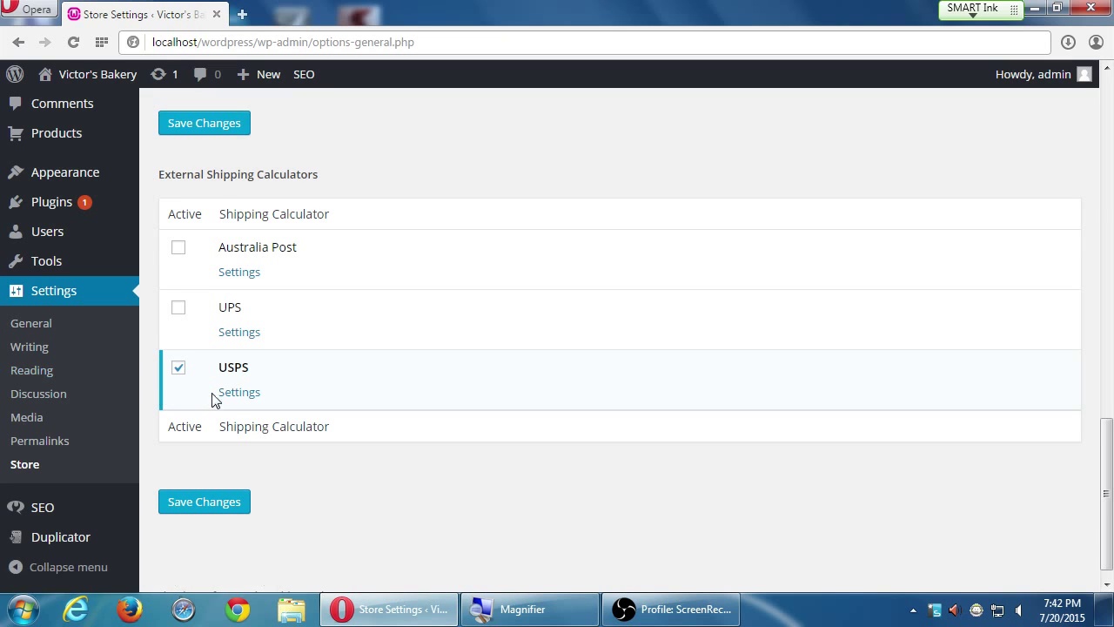
Expand USPS settings and review the USPS ID, services, Package type and Parcel mail type.
left_click(240, 395)
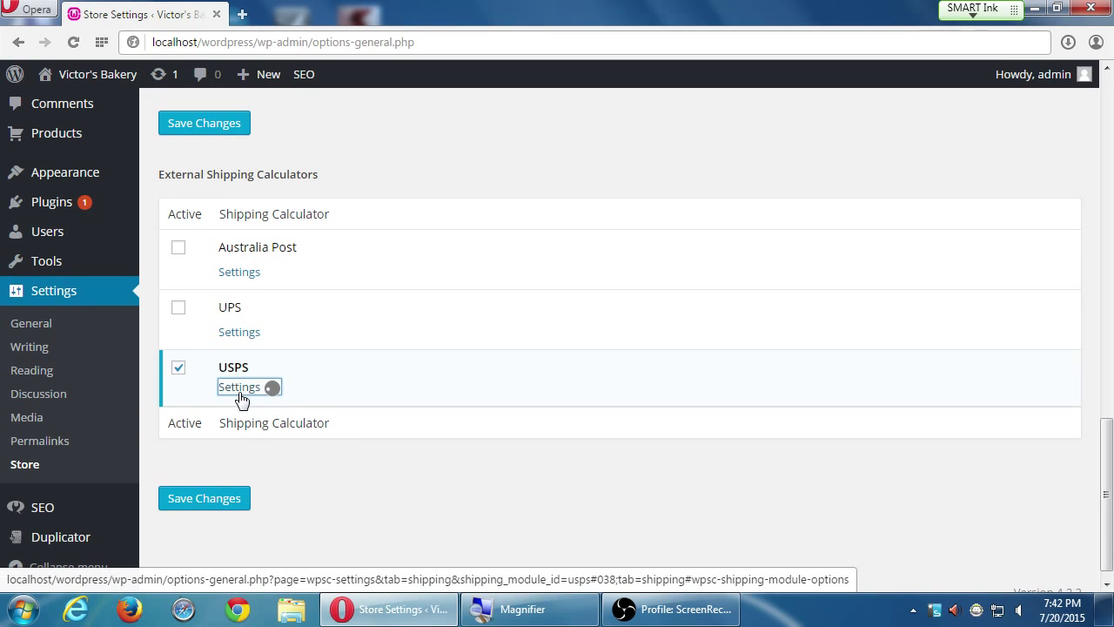
scroll(380, 410, "down", 1)
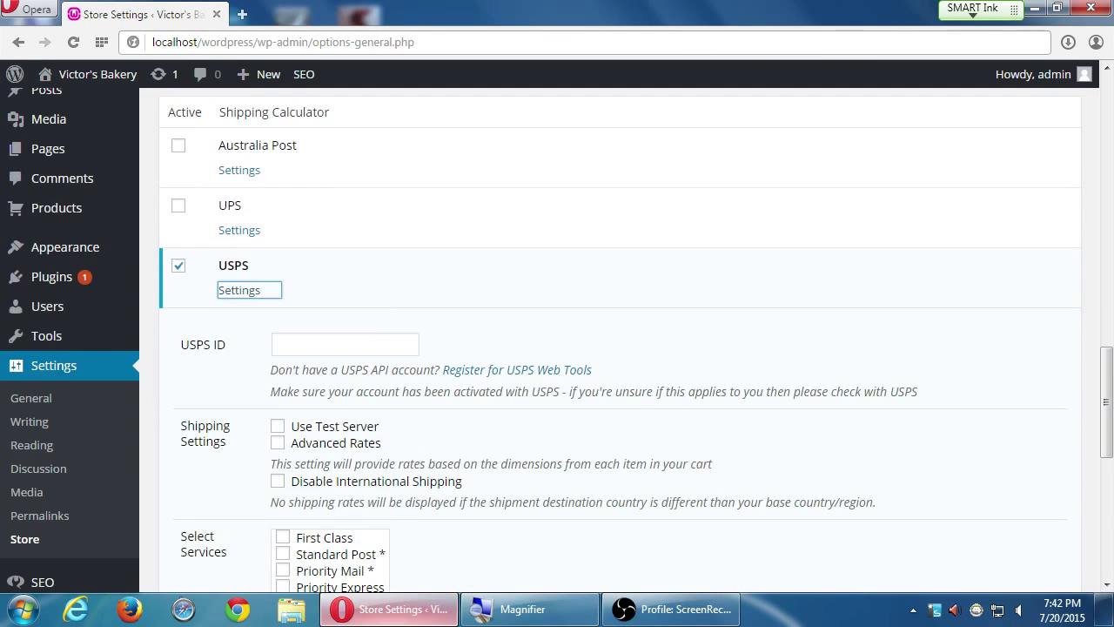
scroll(461, 497, "down", 2)
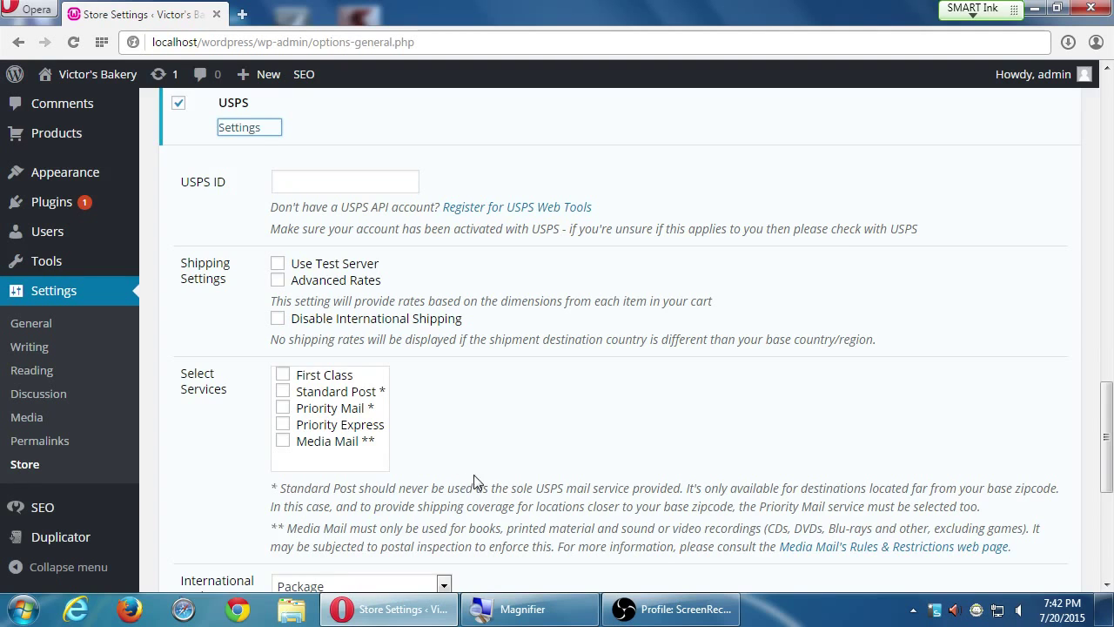
scroll(478, 511, "down", 2)
scroll(478, 511, "up", 1)
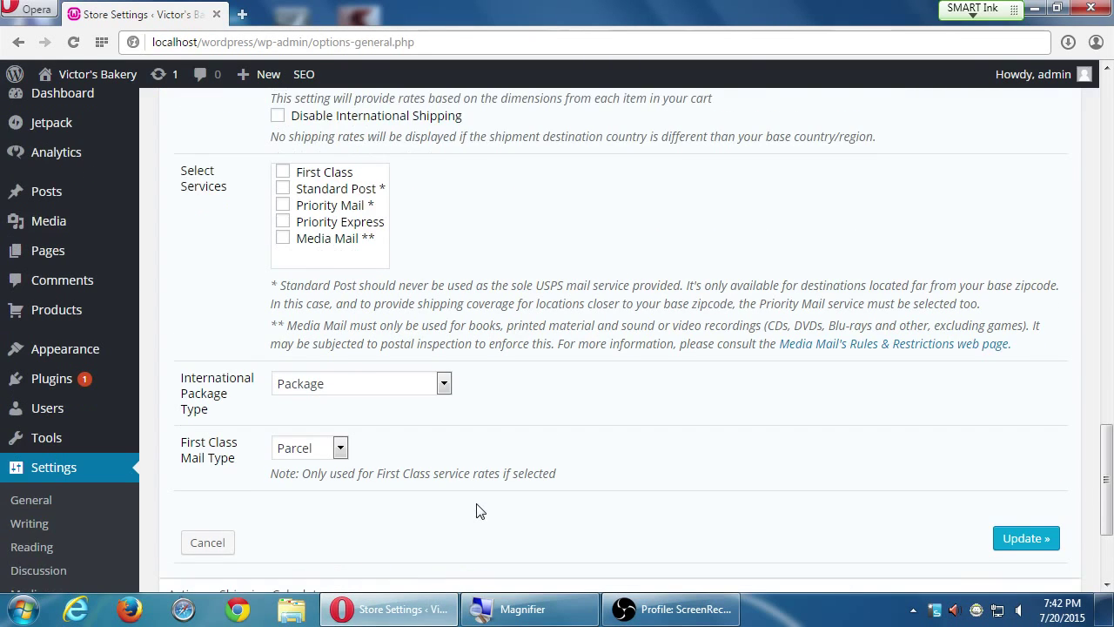
scroll(478, 507, "up", 2)
scroll(477, 508, "up", 1)
scroll(478, 506, "down", 1)
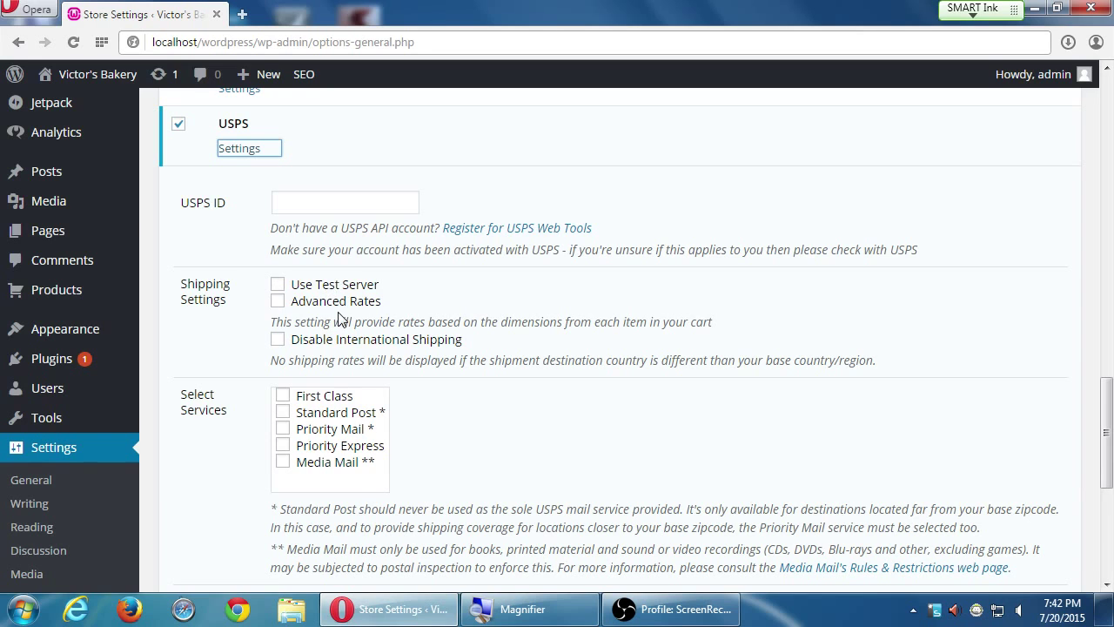
scroll(581, 456, "down", 1)
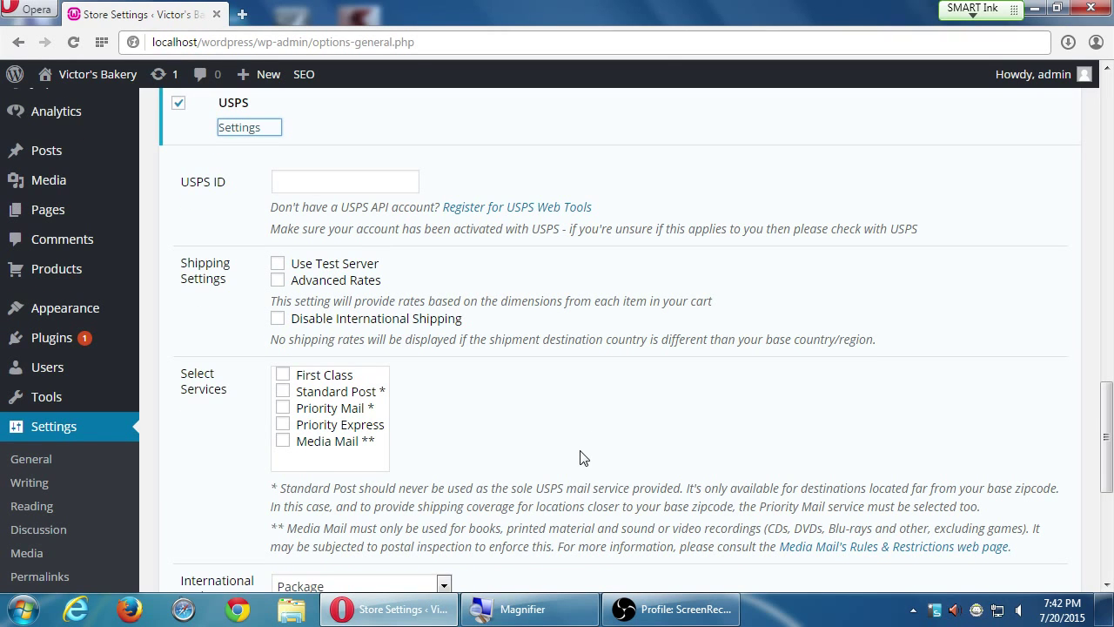
scroll(583, 458, "down", 3)
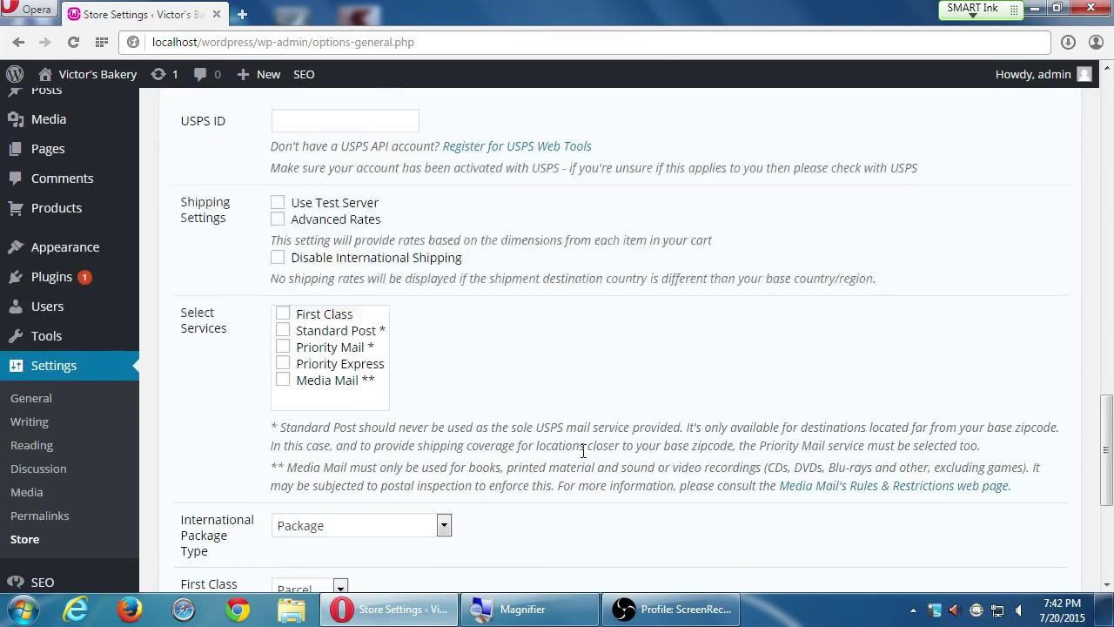
scroll(583, 458, "down", 1)
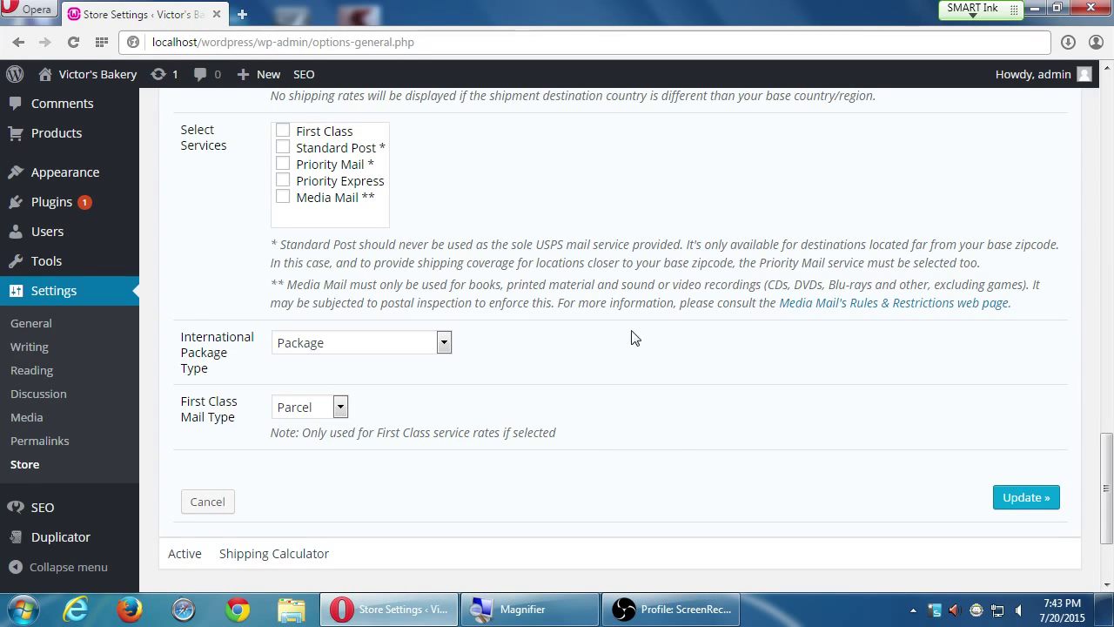
scroll(627, 339, "down", 1)
scroll(610, 314, "up", 2)
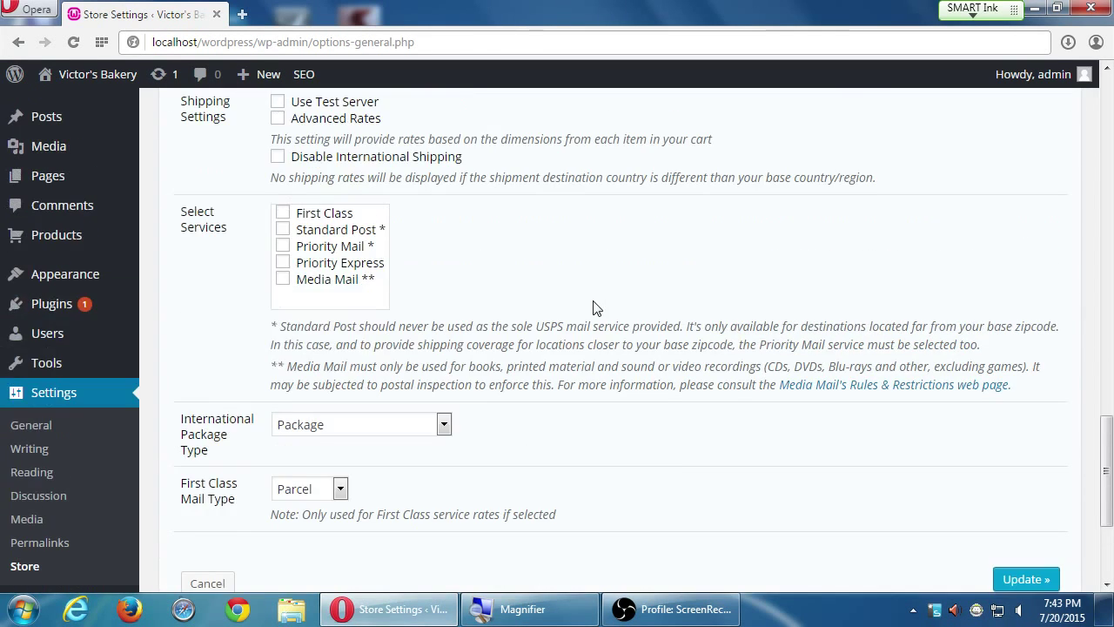
Enable First Class and Standard Post as USPS services.
left_click(282, 213)
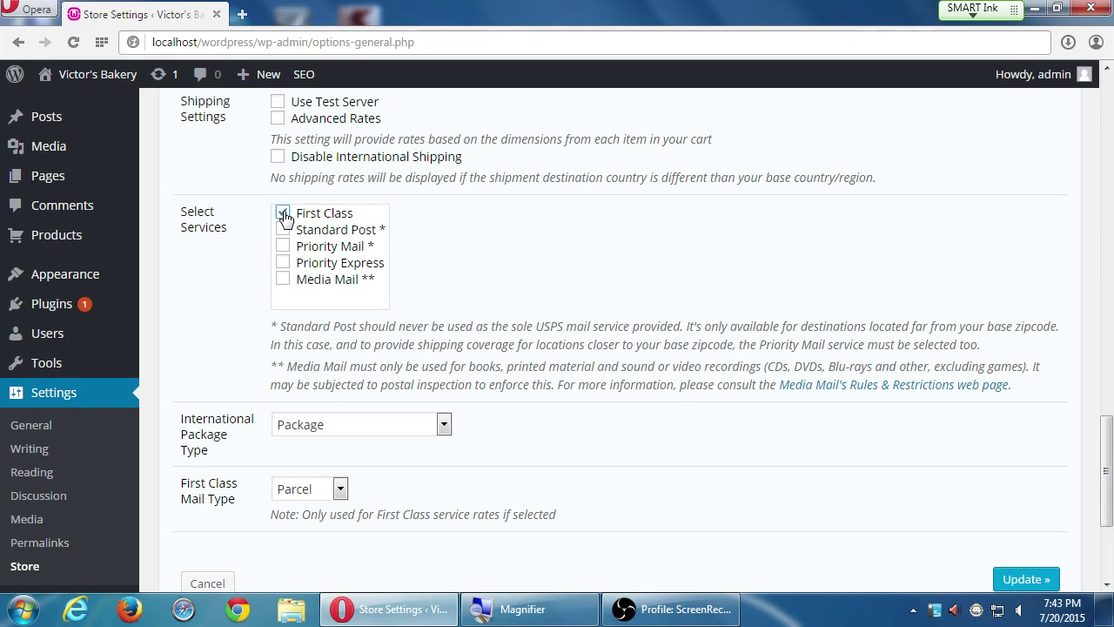
left_click(284, 229)
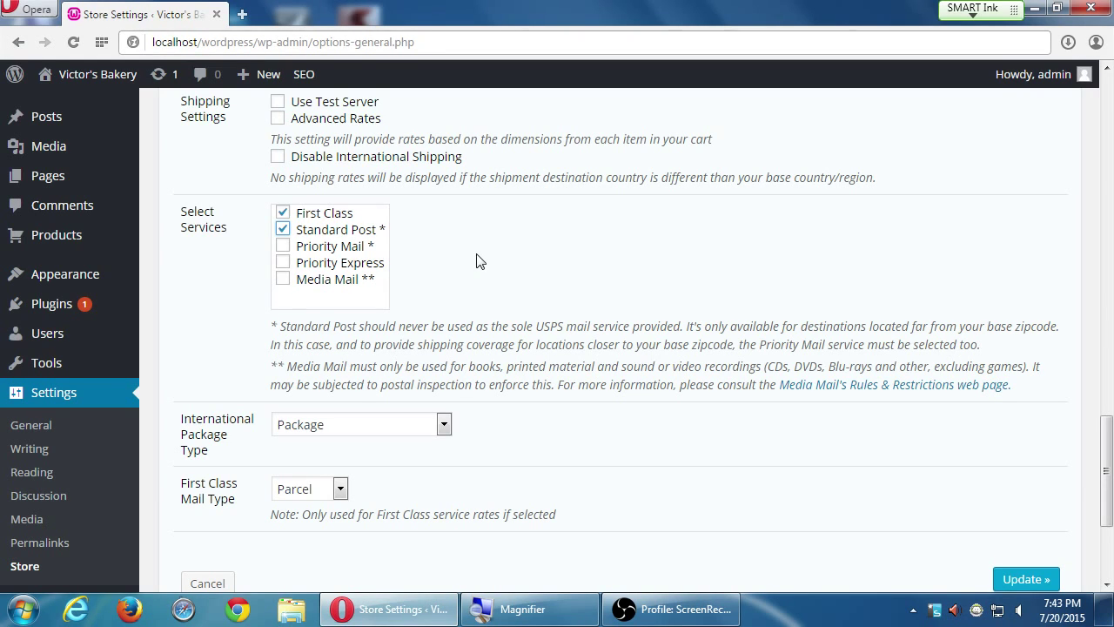
scroll(565, 296, "down", 1)
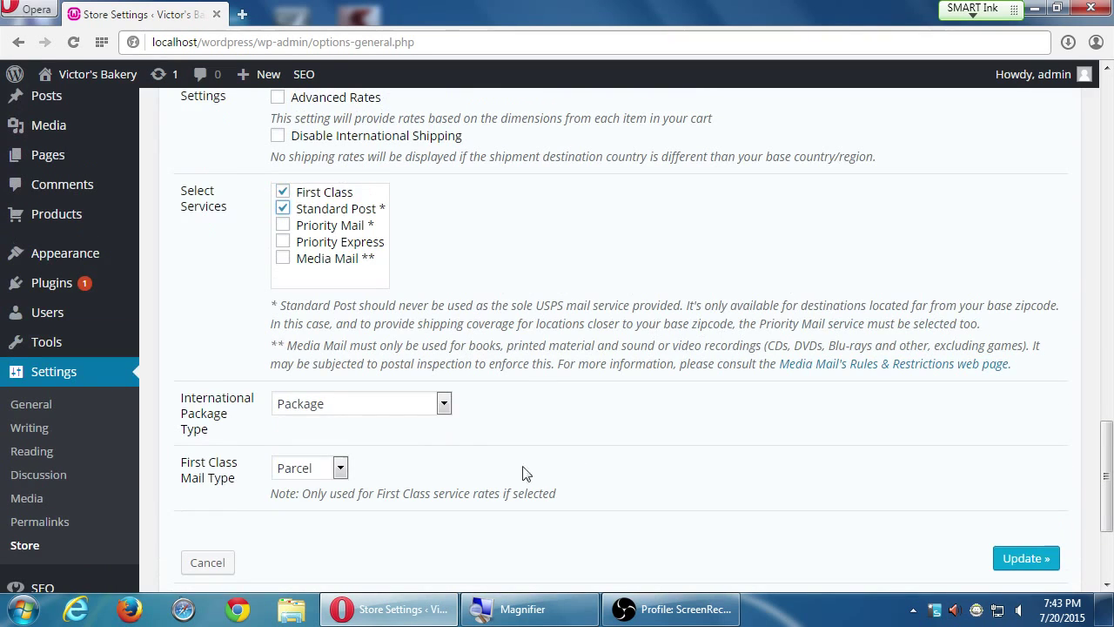
Keep Package as the international type and Parcel as First Class mail type, then update.
left_click(433, 408)
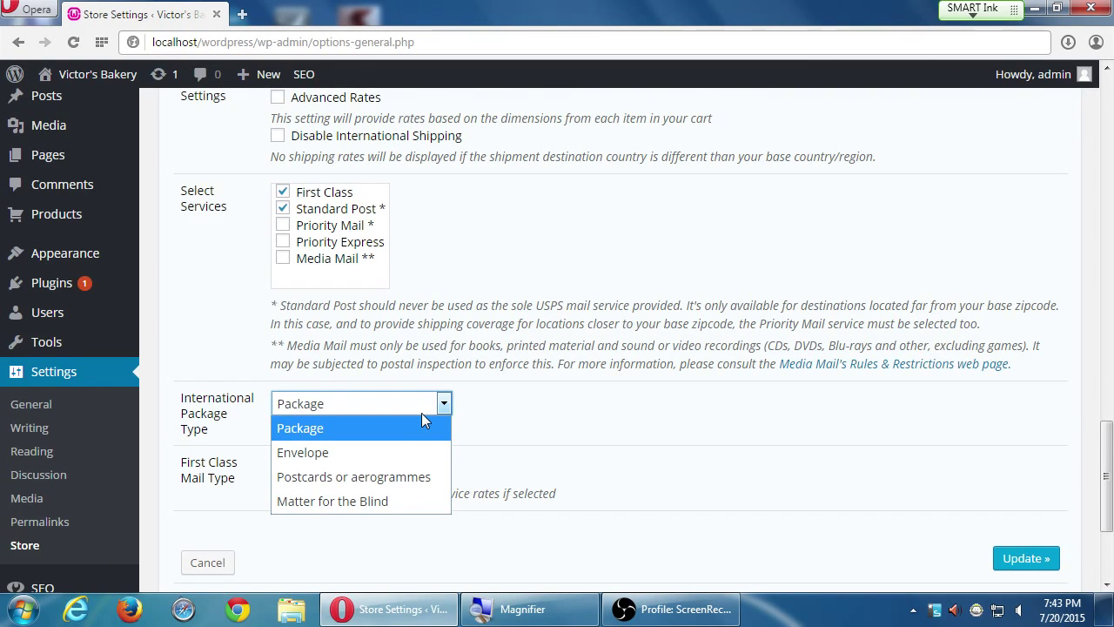
left_click(597, 438)
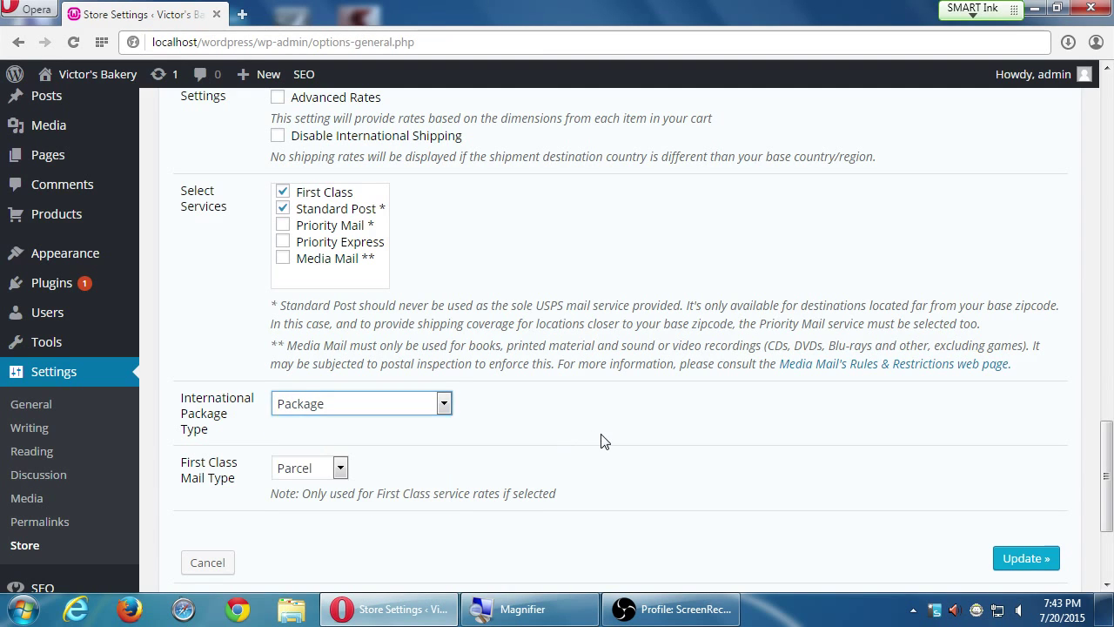
scroll(354, 522, "down", 1)
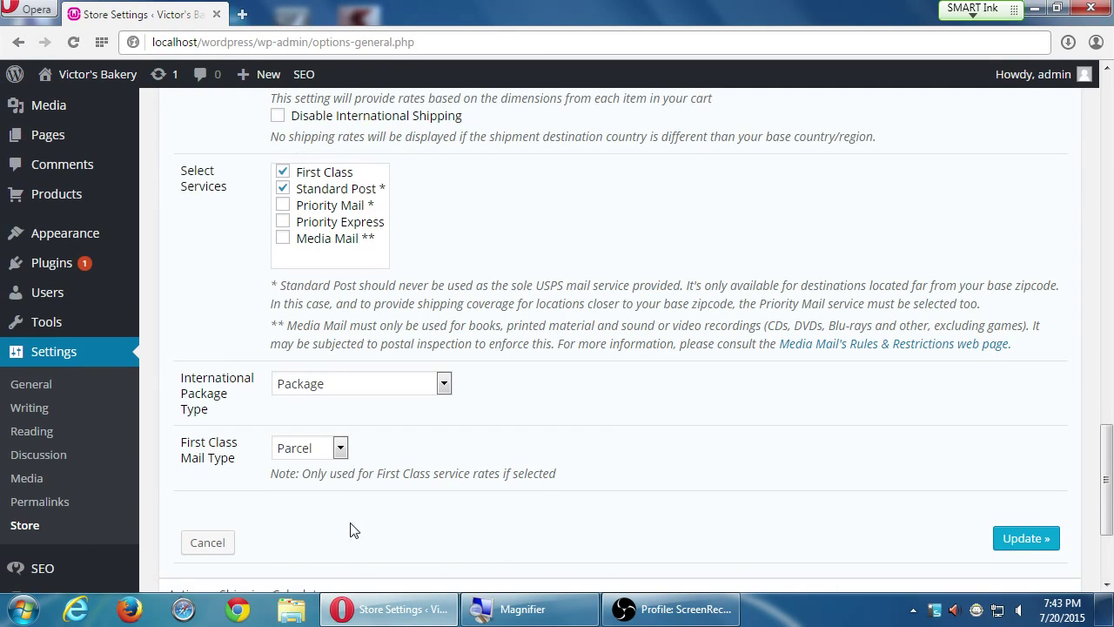
left_click(340, 451)
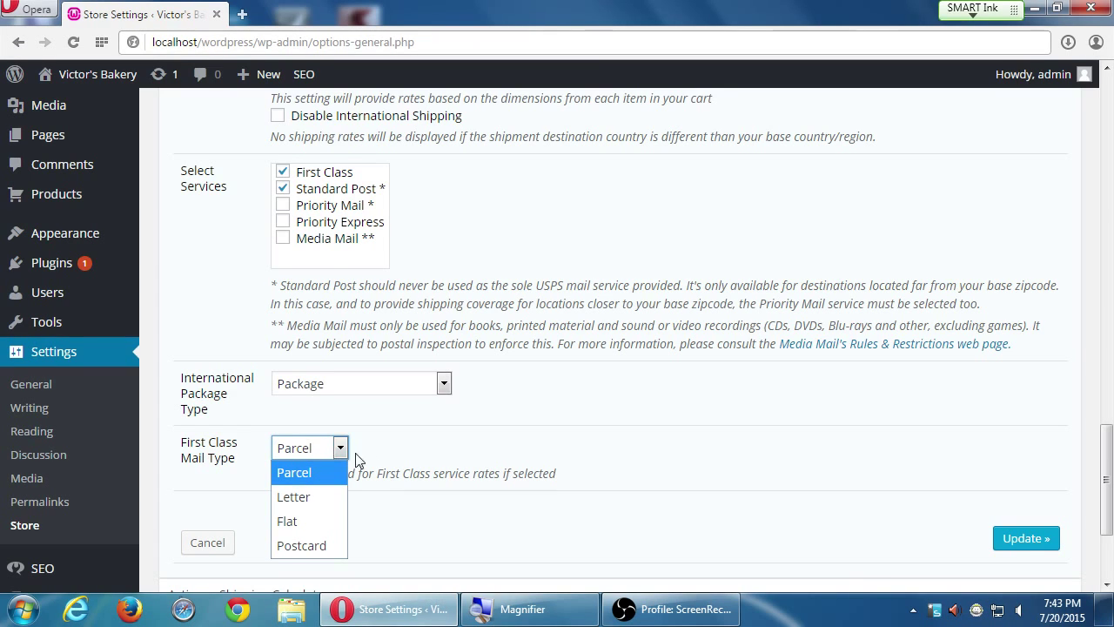
left_click(534, 550)
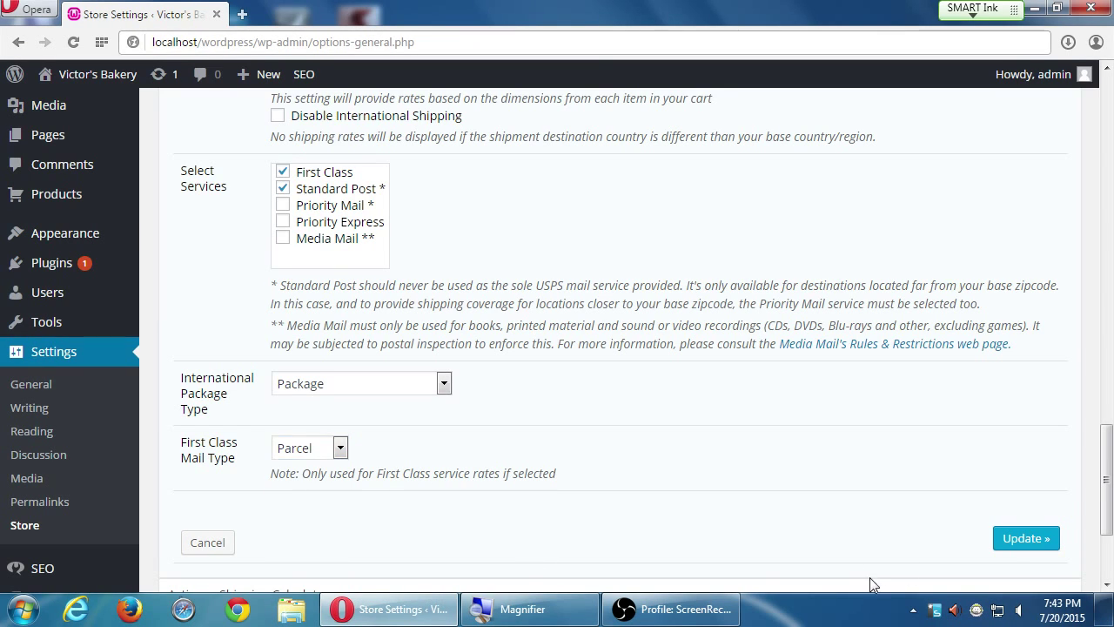
left_click(1018, 546)
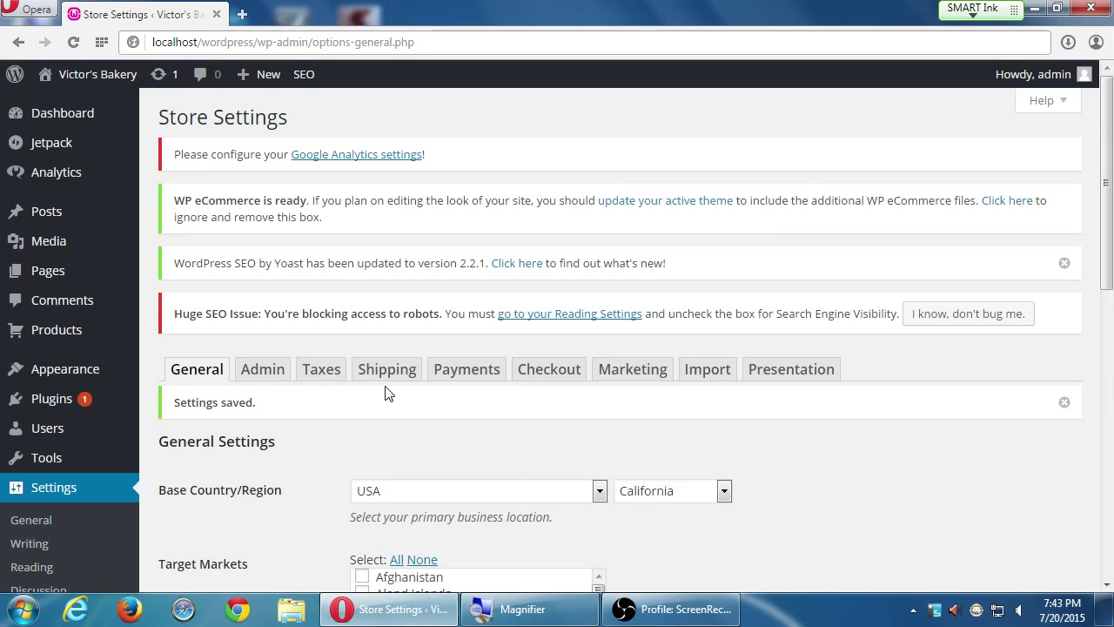
Return to the Shipping tab, scroll down and save the shipping settings.
left_click(383, 380)
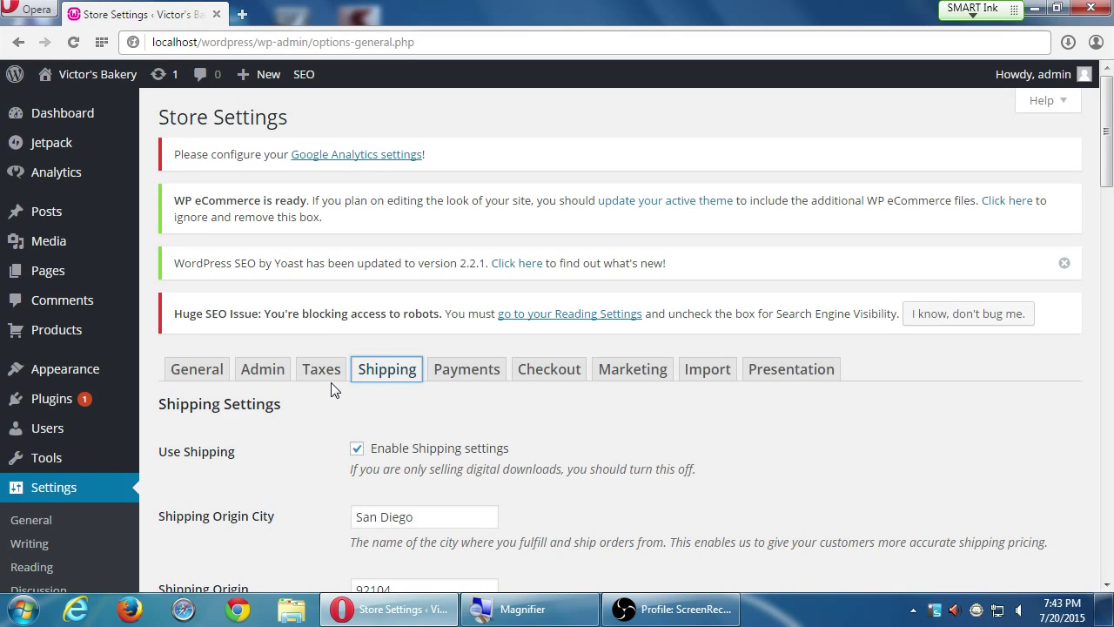
scroll(339, 392, "down", 6)
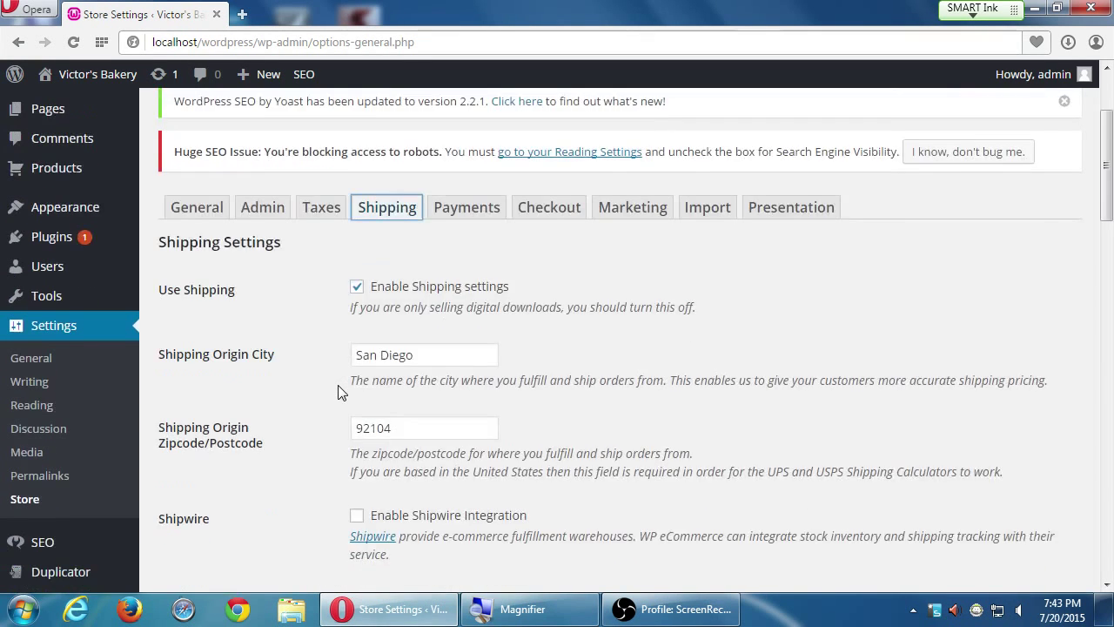
scroll(340, 393, "down", 8)
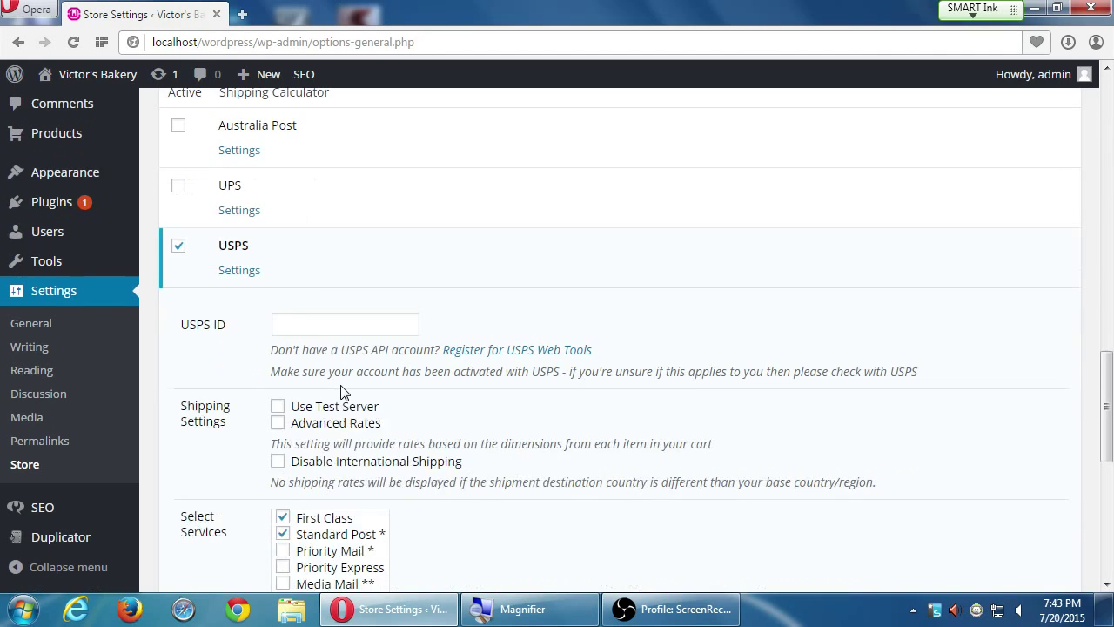
scroll(324, 291, "down", 5)
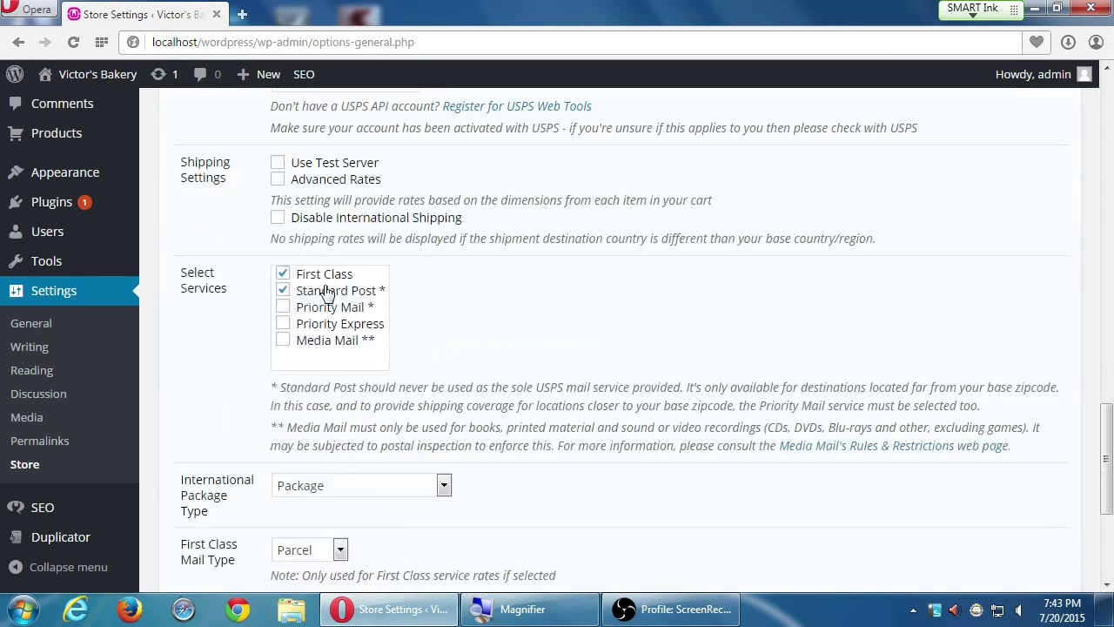
scroll(323, 289, "down", 3)
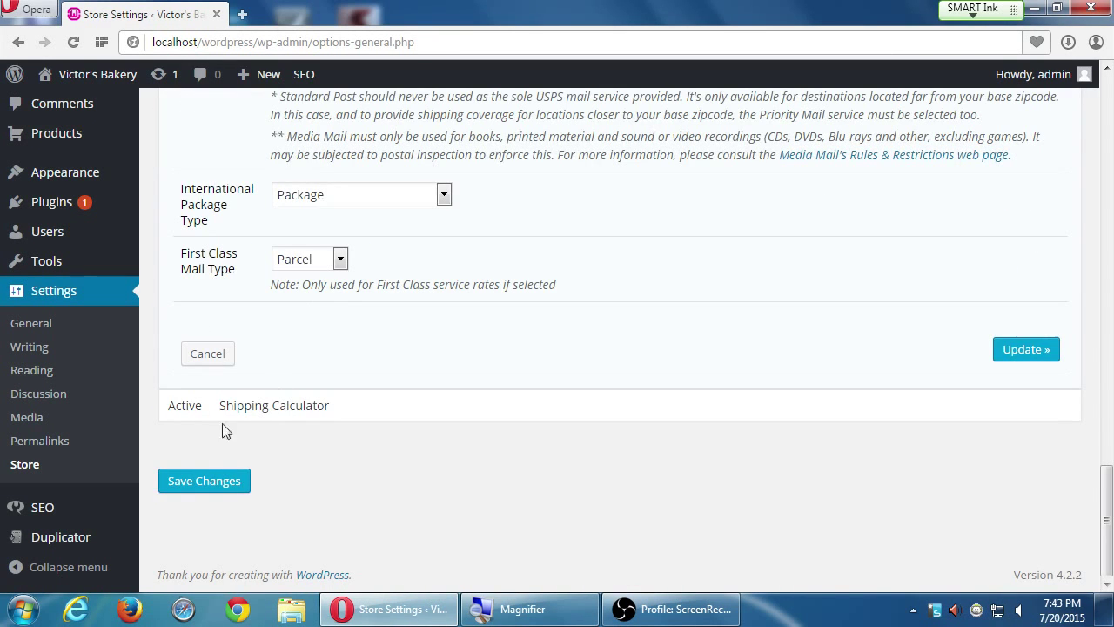
left_click(213, 500)
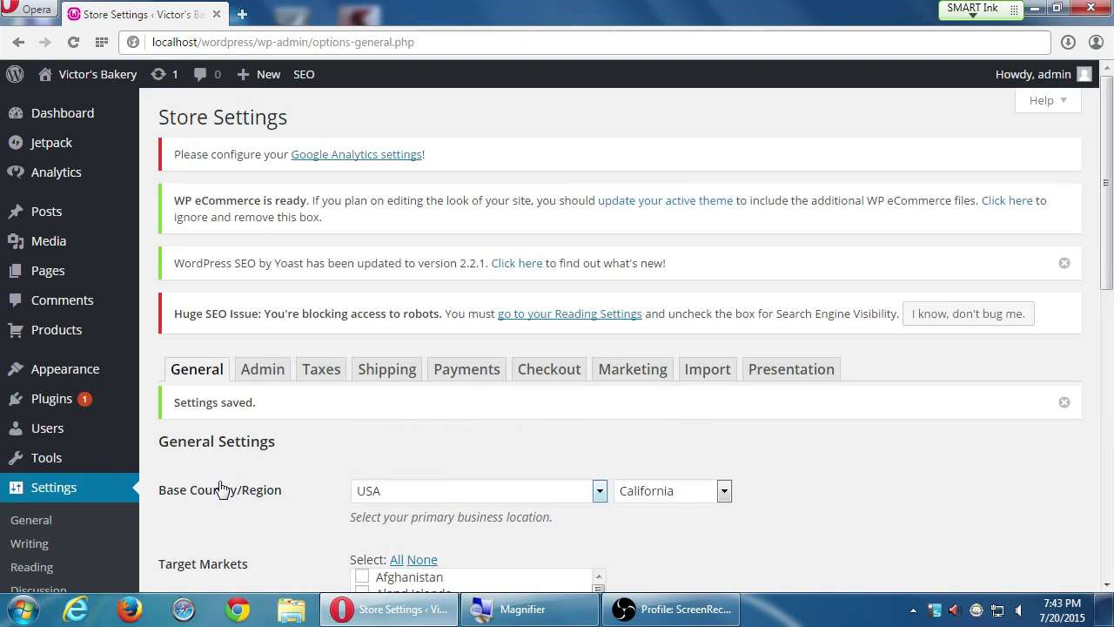
Reopen the Shipping tab and review the inactive Flat Rate, Table Rate and Weight Rate calculators.
scroll(219, 487, "down", 10)
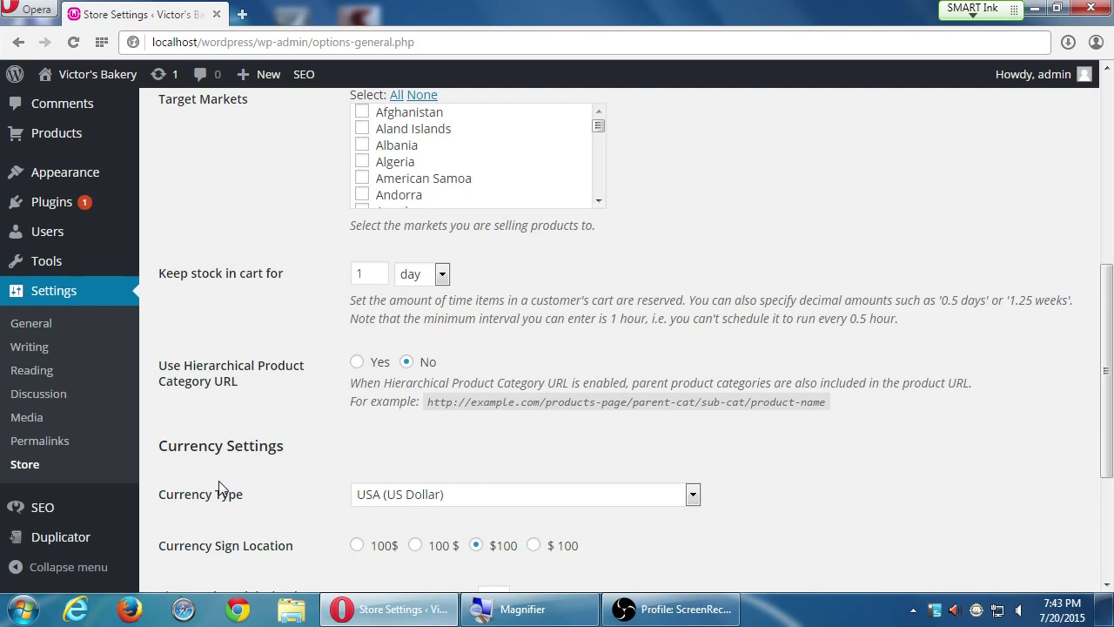
scroll(218, 480, "up", 10)
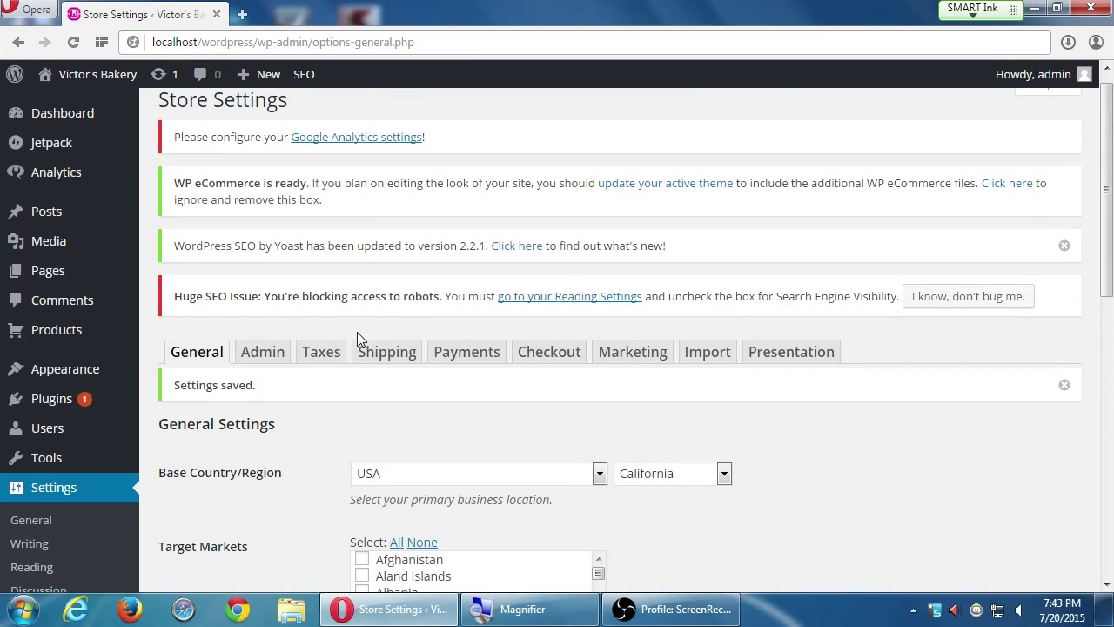
left_click(369, 356)
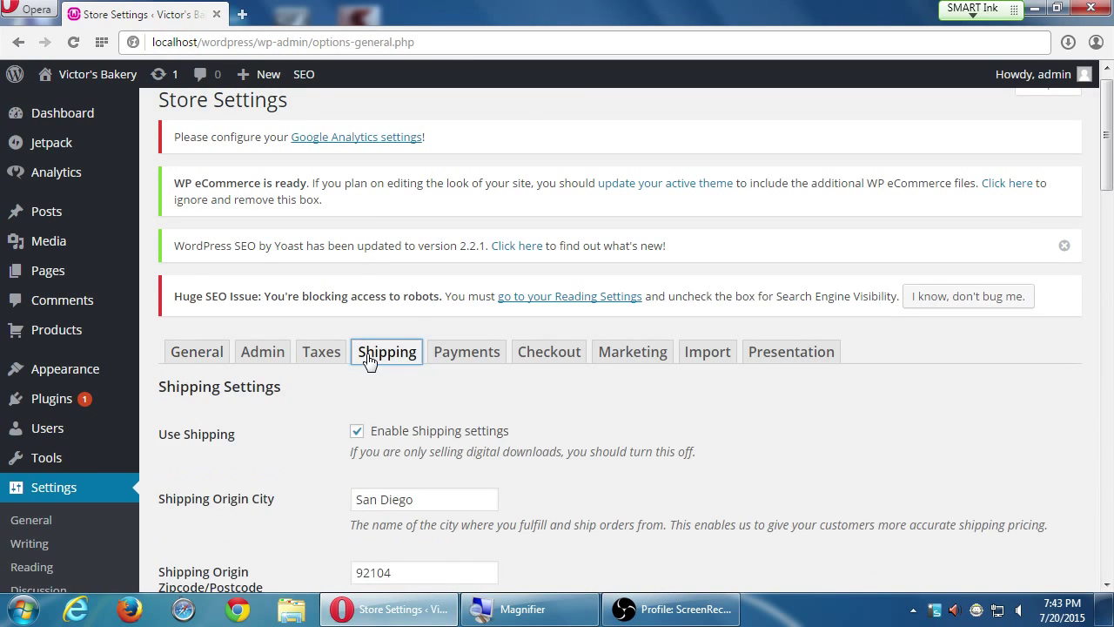
scroll(374, 360, "down", 20)
scroll(375, 489, "down", 8)
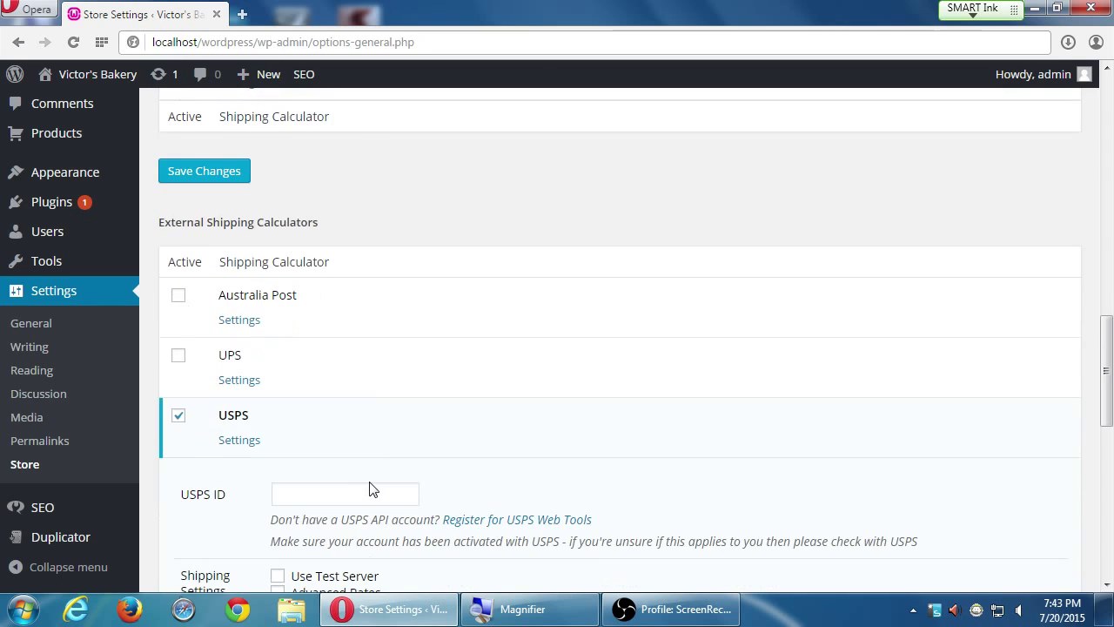
scroll(375, 489, "up", 4)
scroll(376, 485, "down", 4)
scroll(375, 485, "down", 3)
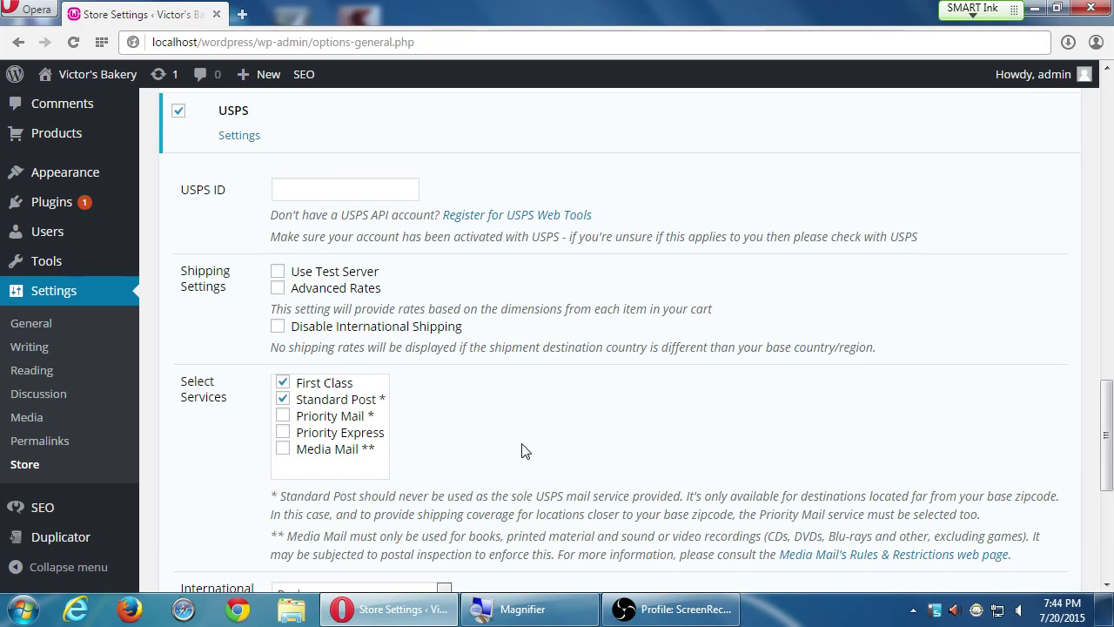
scroll(576, 486, "down", 2)
scroll(579, 496, "up", 6)
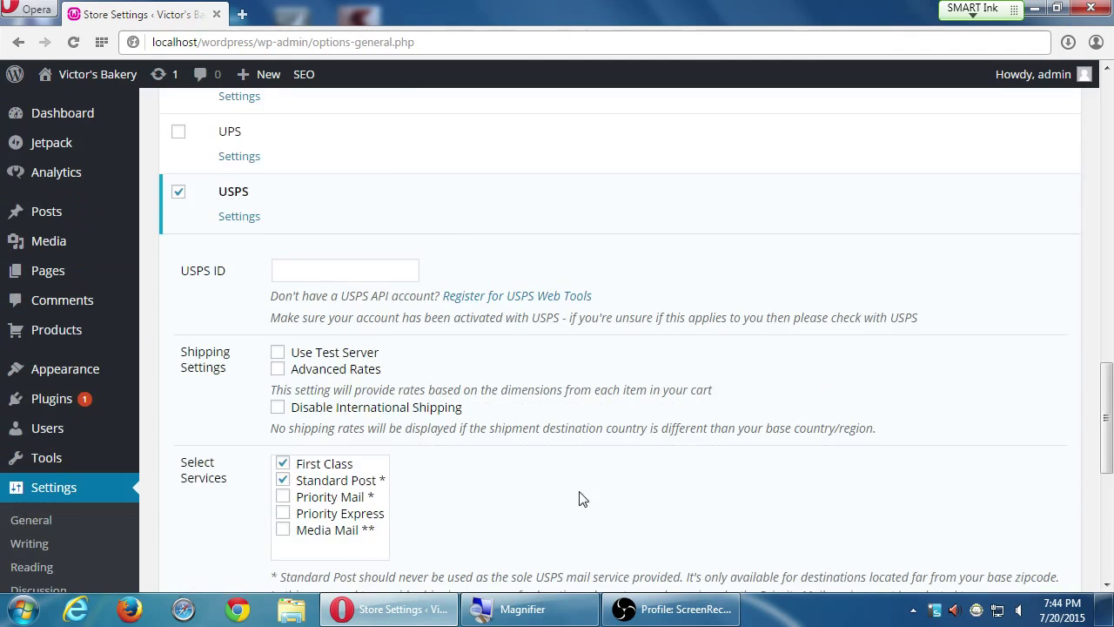
scroll(582, 498, "up", 2)
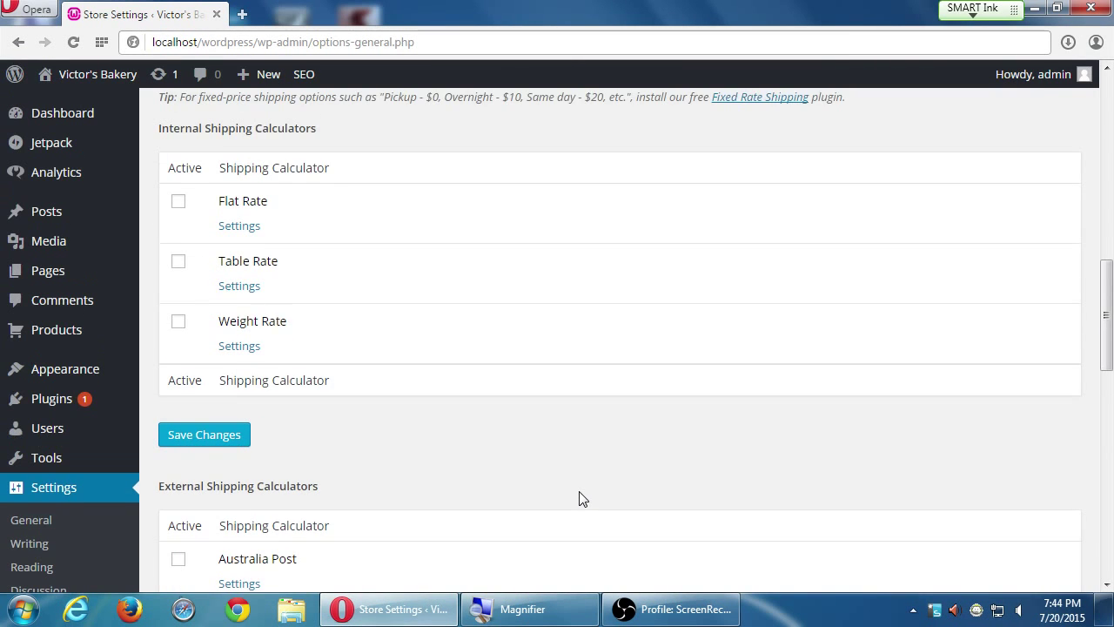
scroll(582, 498, "up", 1)
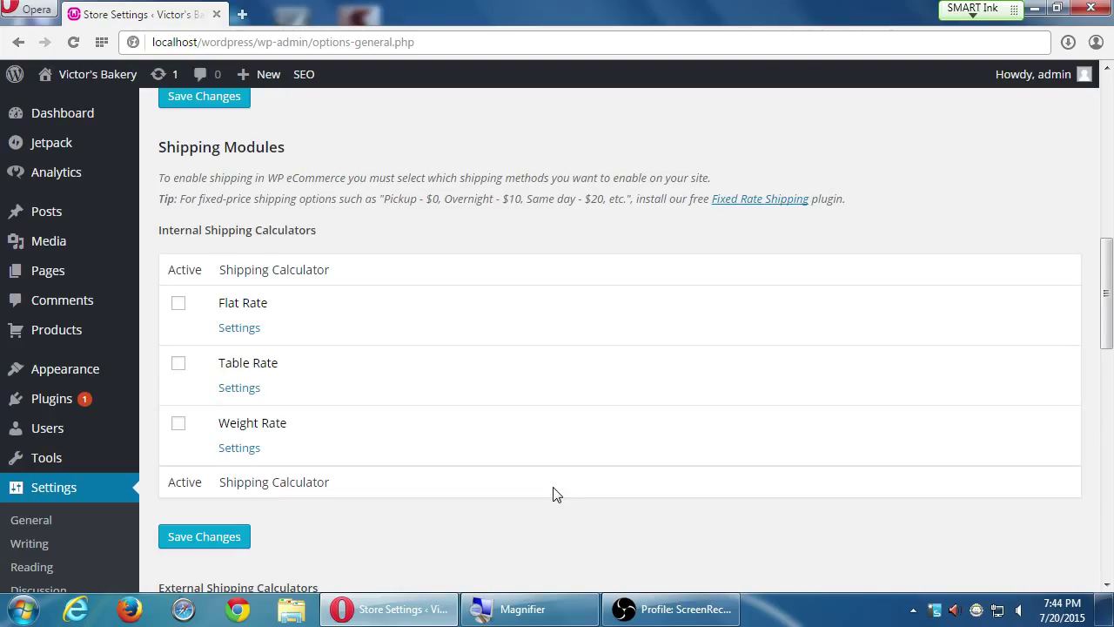
scroll(557, 494, "down", 1)
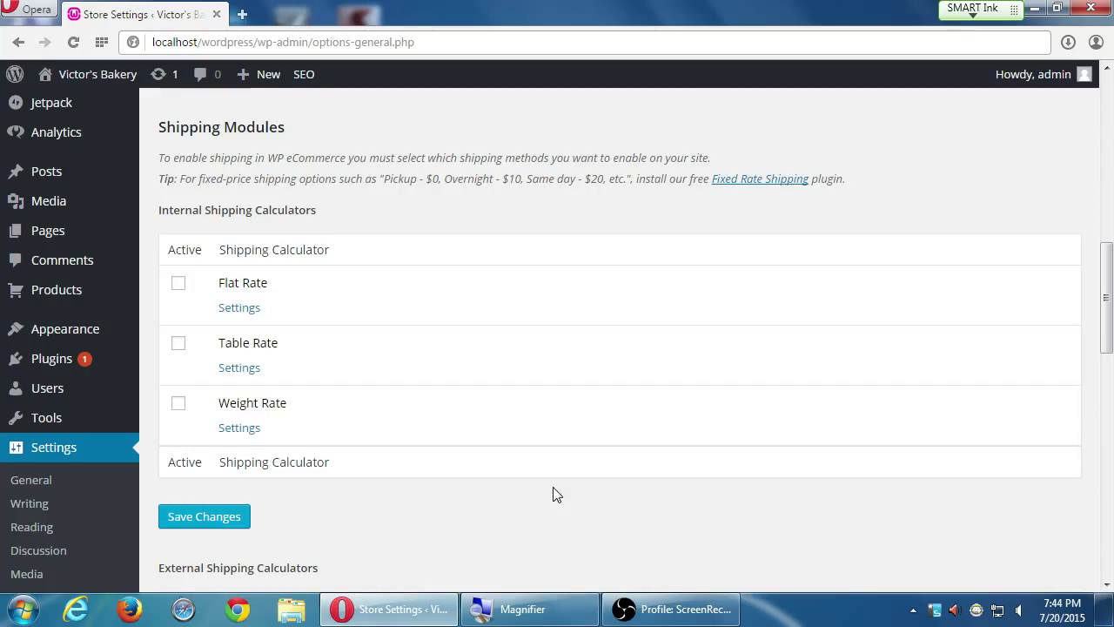
scroll(557, 494, "down", 5)
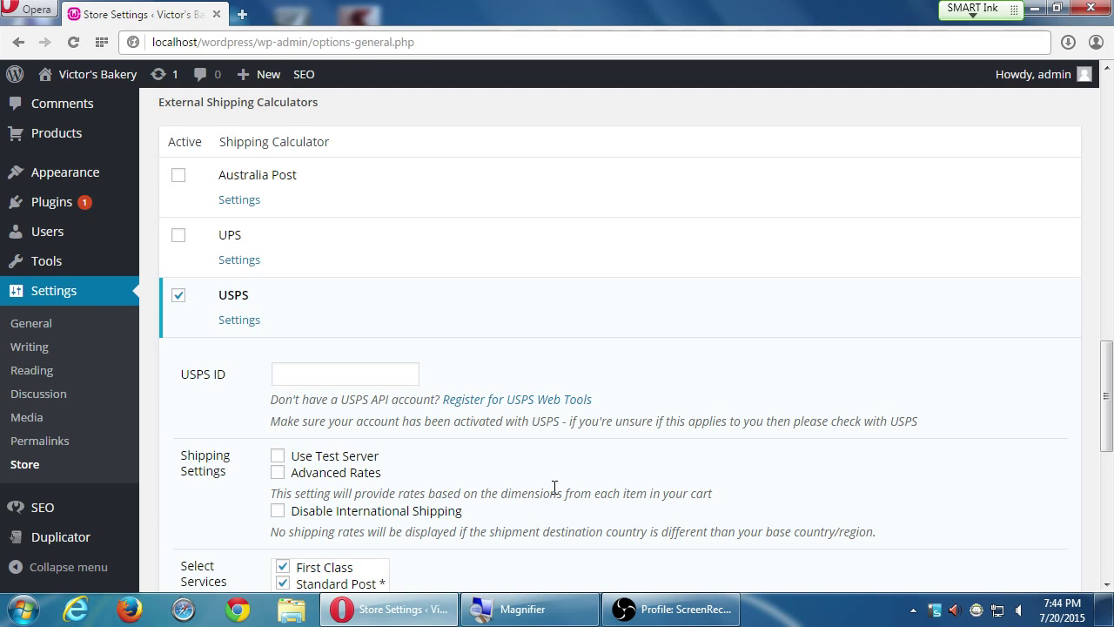
scroll(554, 489, "up", 2)
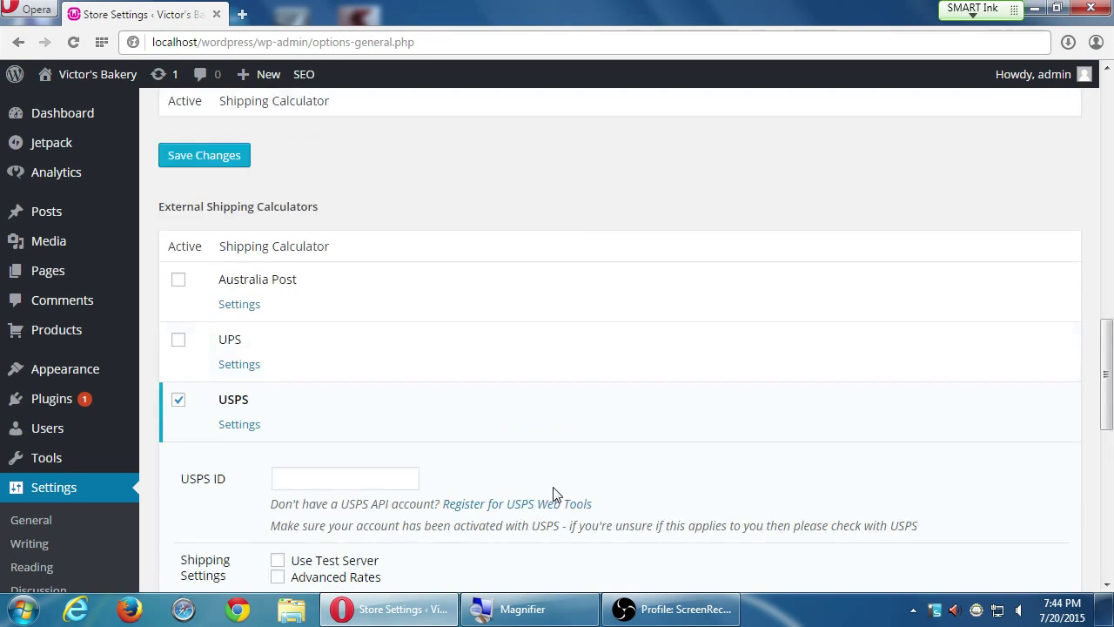
scroll(557, 495, "up", 4)
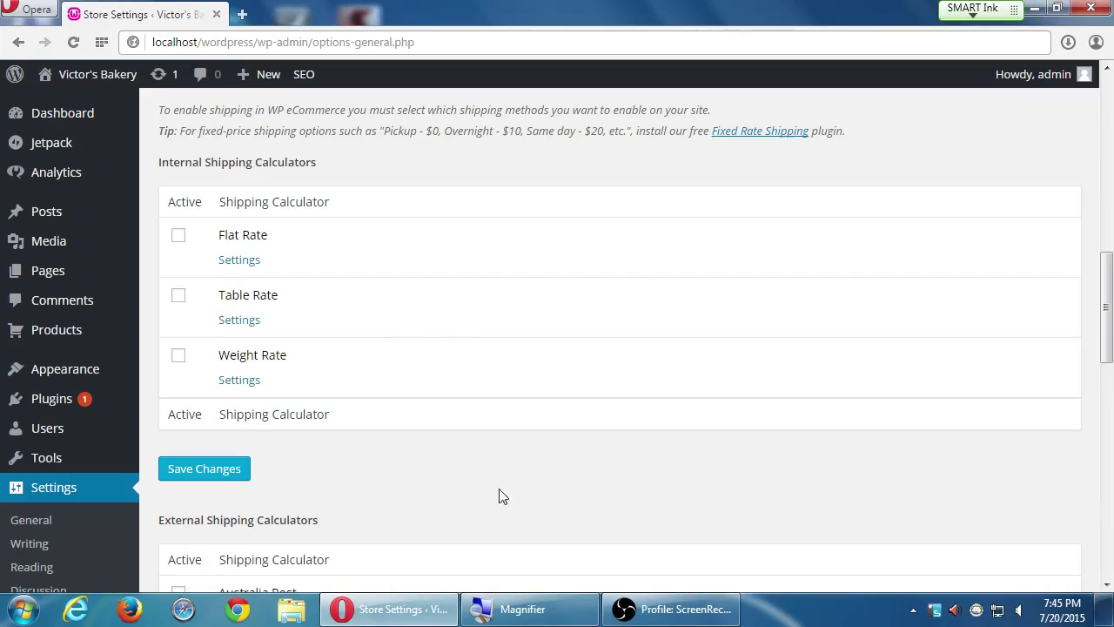
left_click(258, 380)
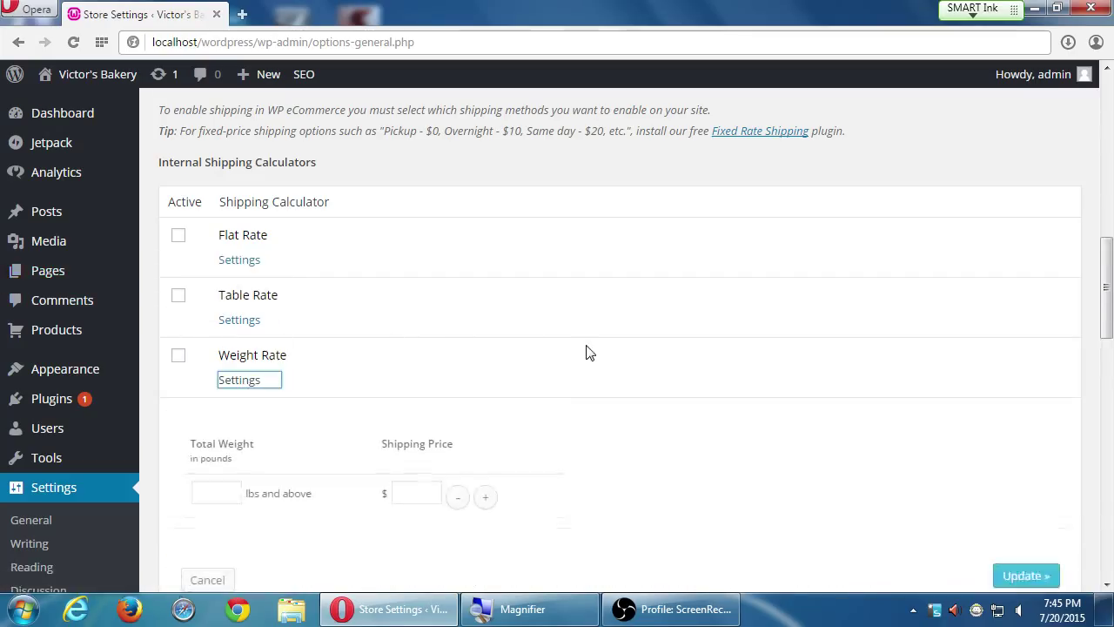
scroll(584, 366, "down", 3)
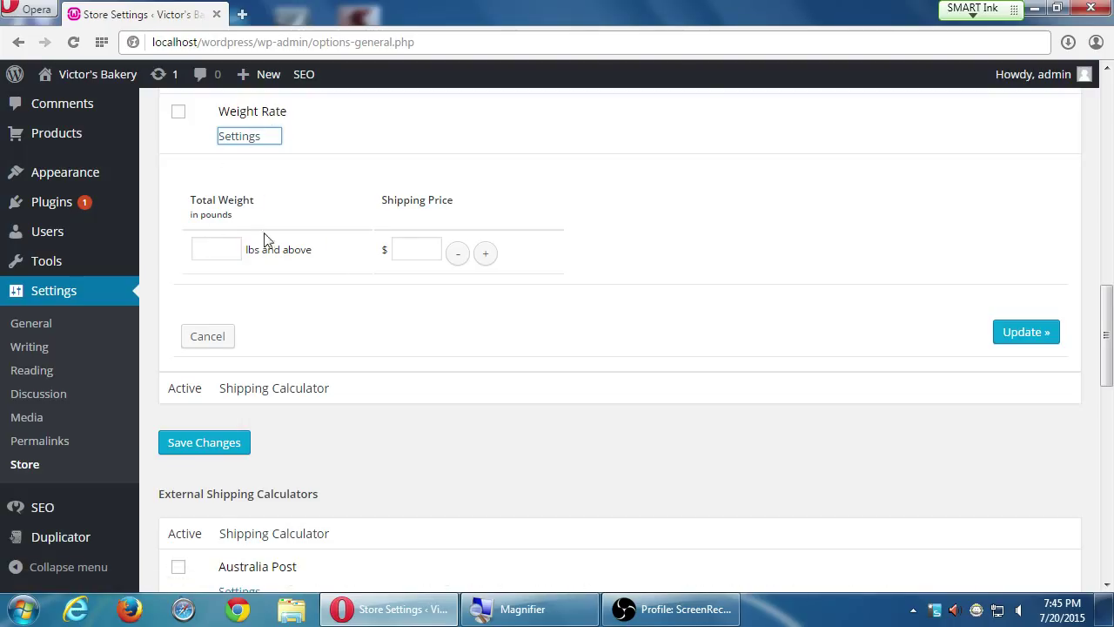
left_click(206, 339)
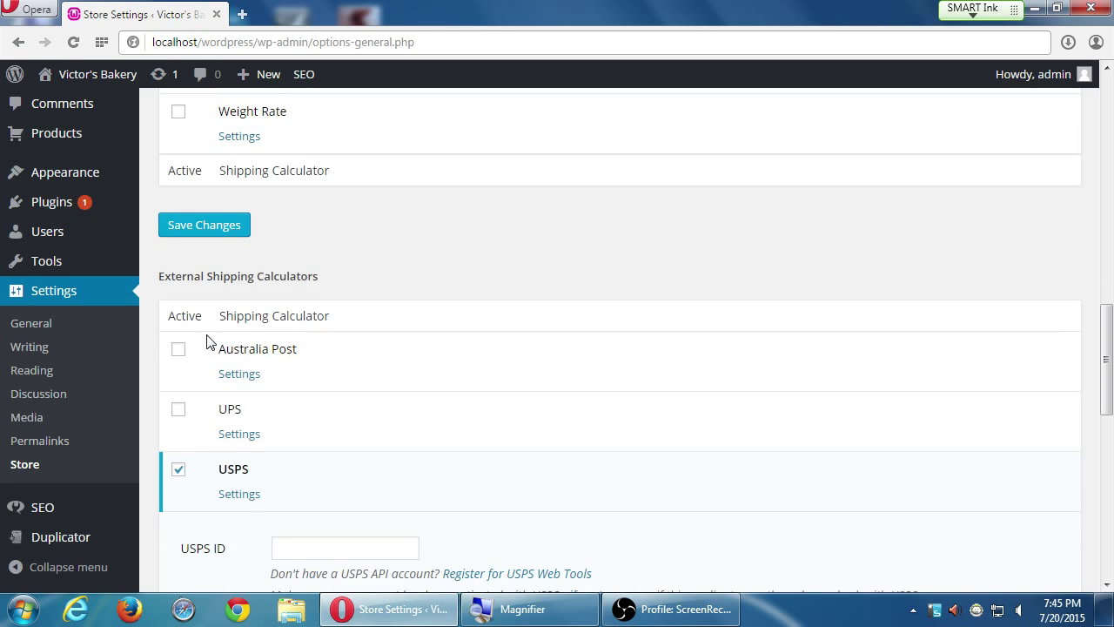
scroll(209, 341, "up", 1)
scroll(208, 342, "up", 1)
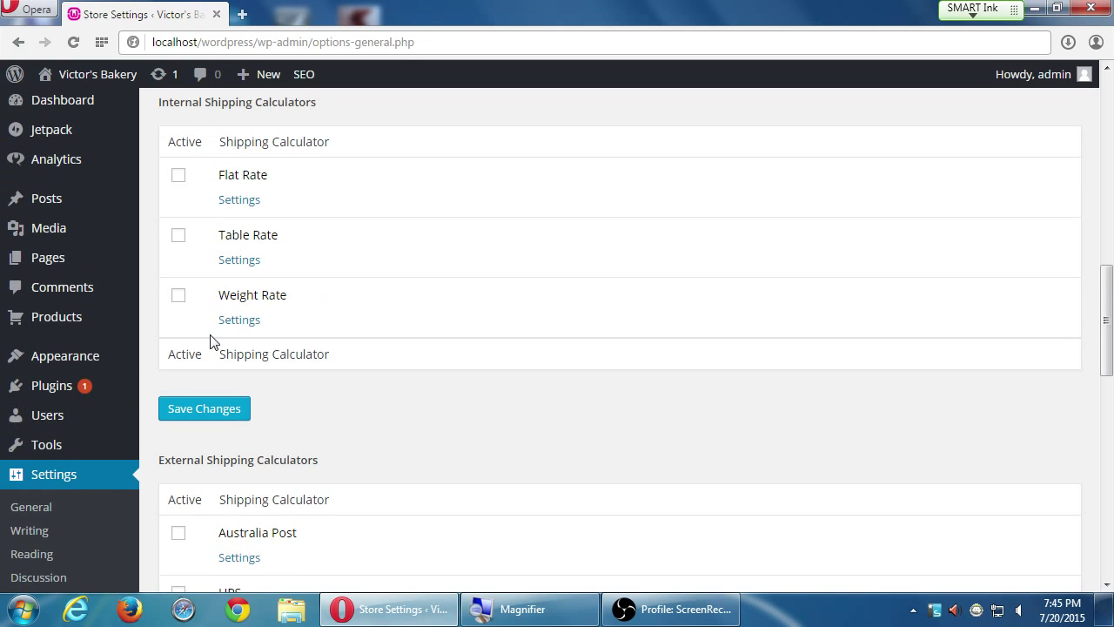
left_click(238, 200)
scroll(350, 267, "down", 1)
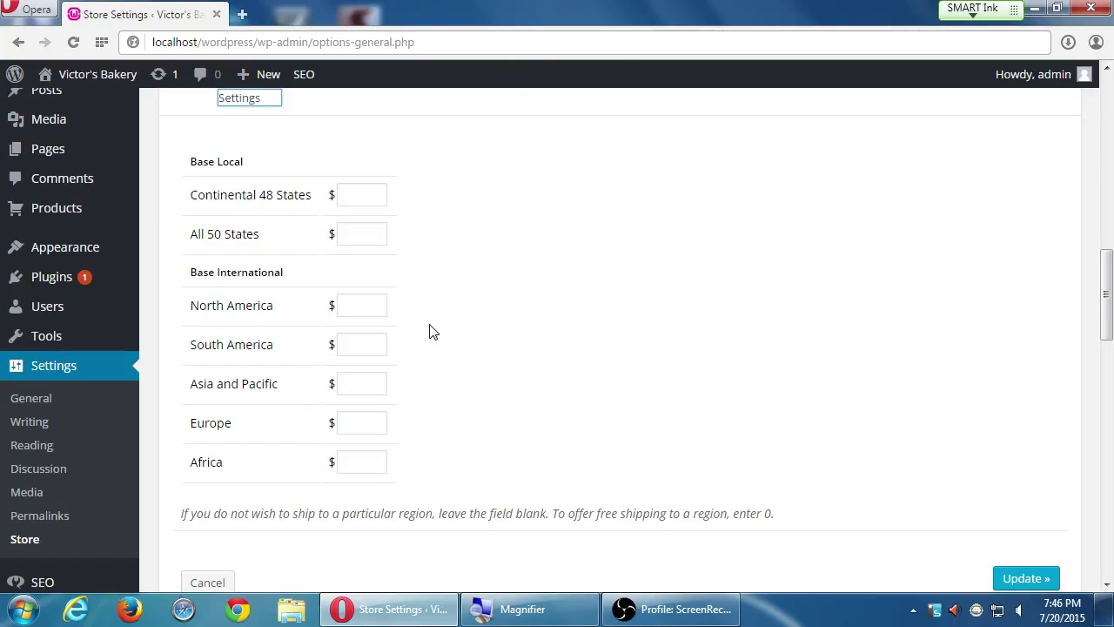
scroll(429, 330, "down", 2)
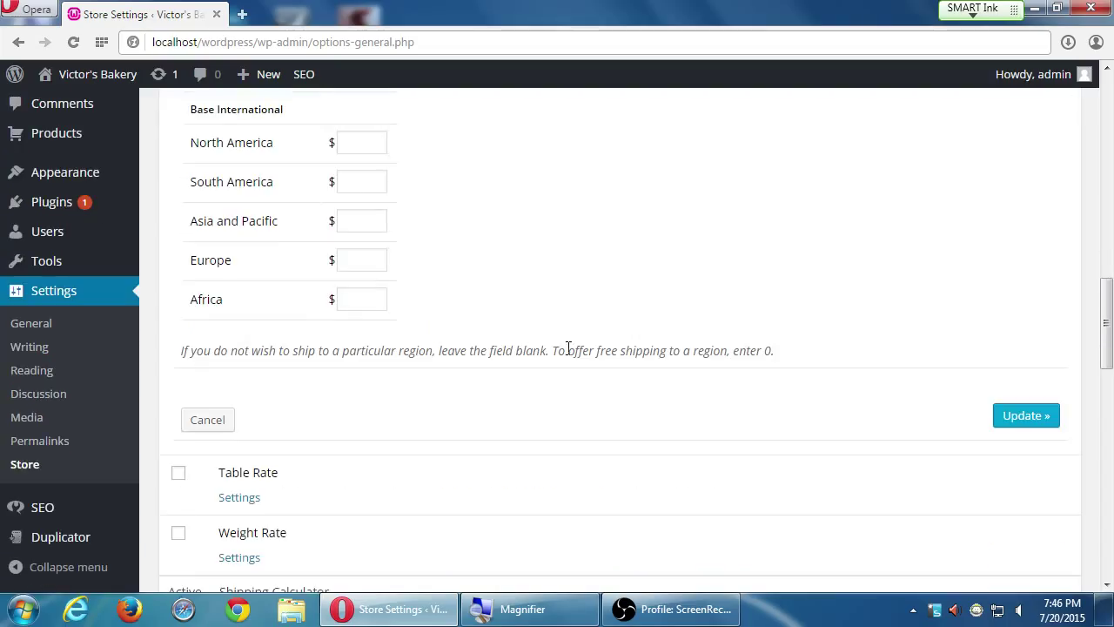
left_click_drag(575, 350, 771, 349)
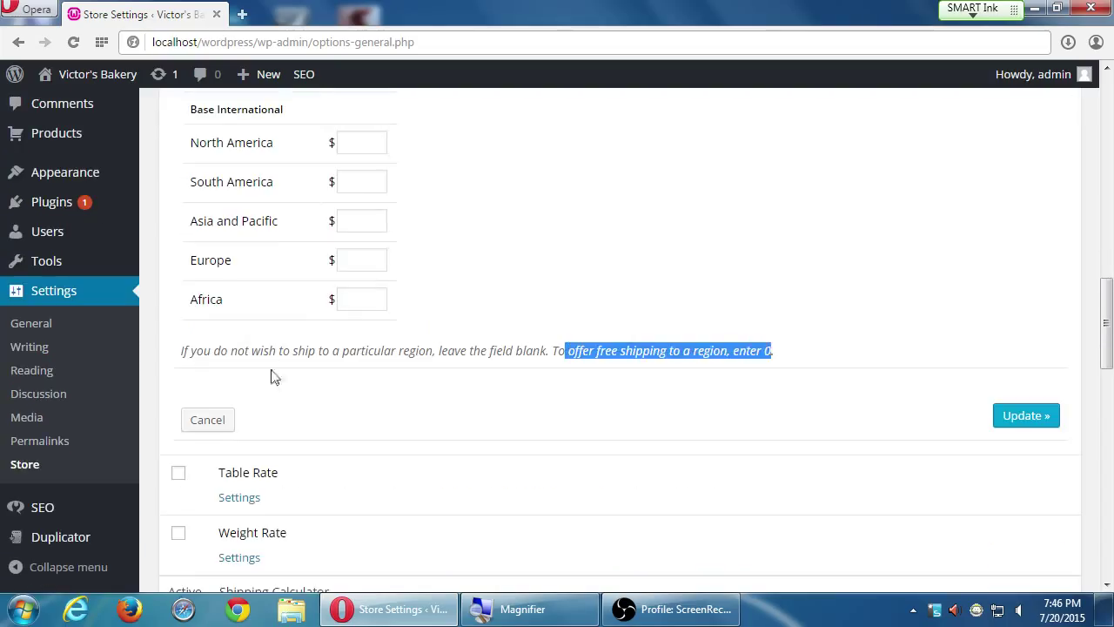
left_click(209, 419)
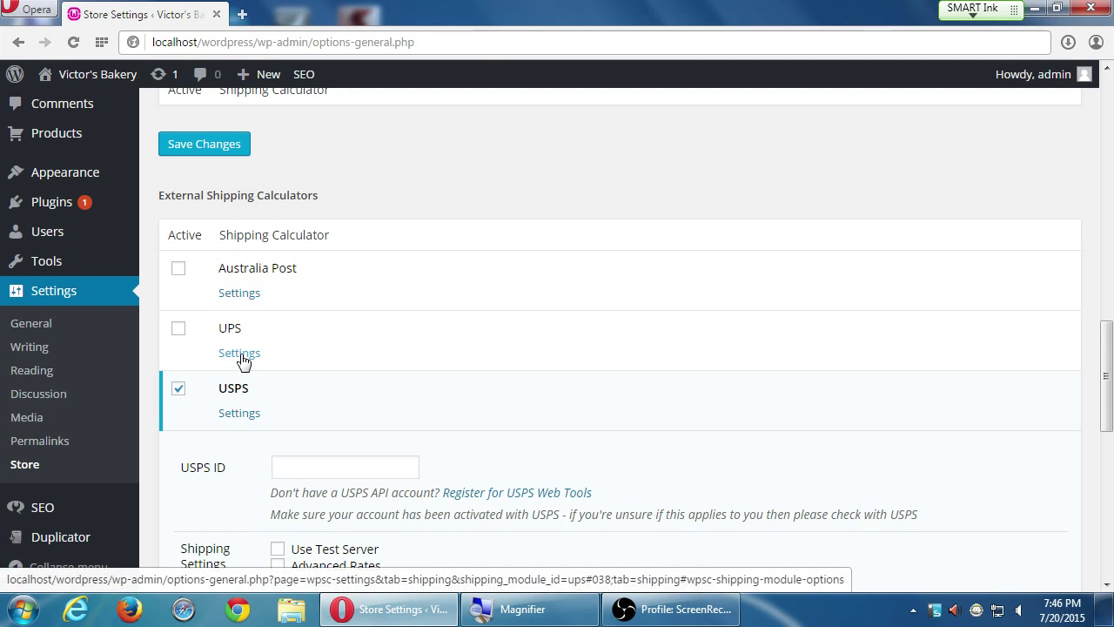
scroll(244, 362, "up", 3)
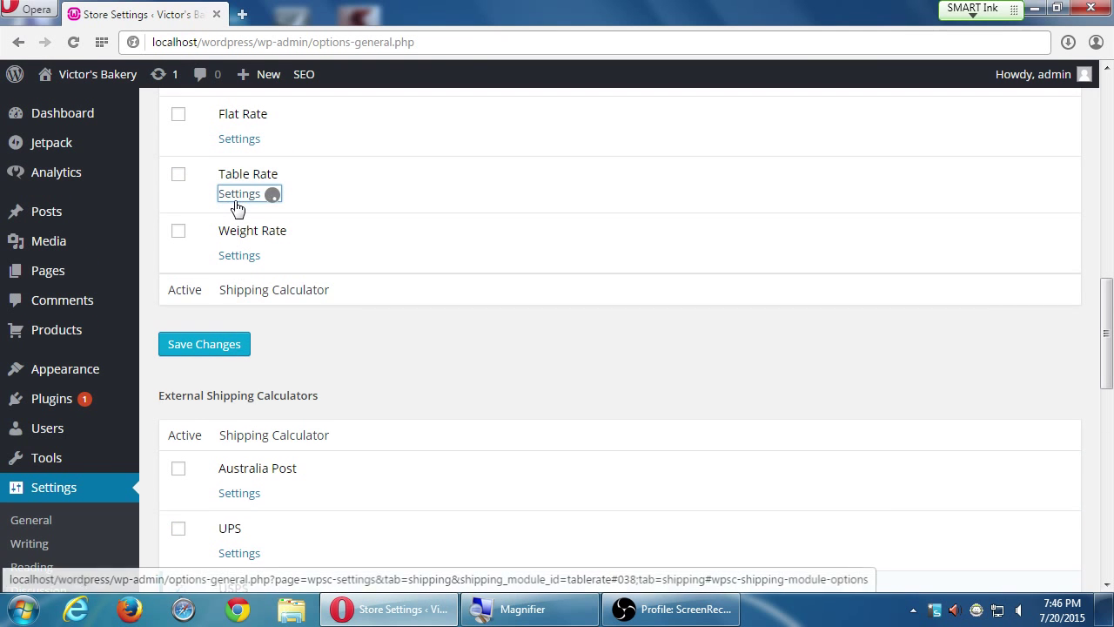
Expand Table Rate settings and zoom in on its empty Total Price and Shipping Price tiers.
left_click(240, 204)
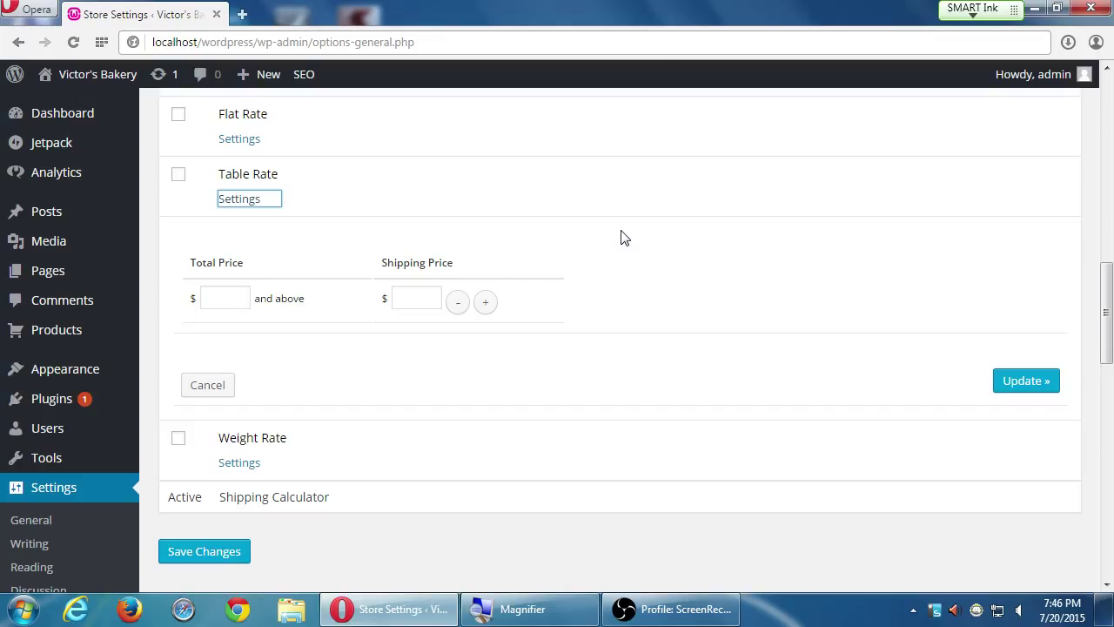
key("super+plus")
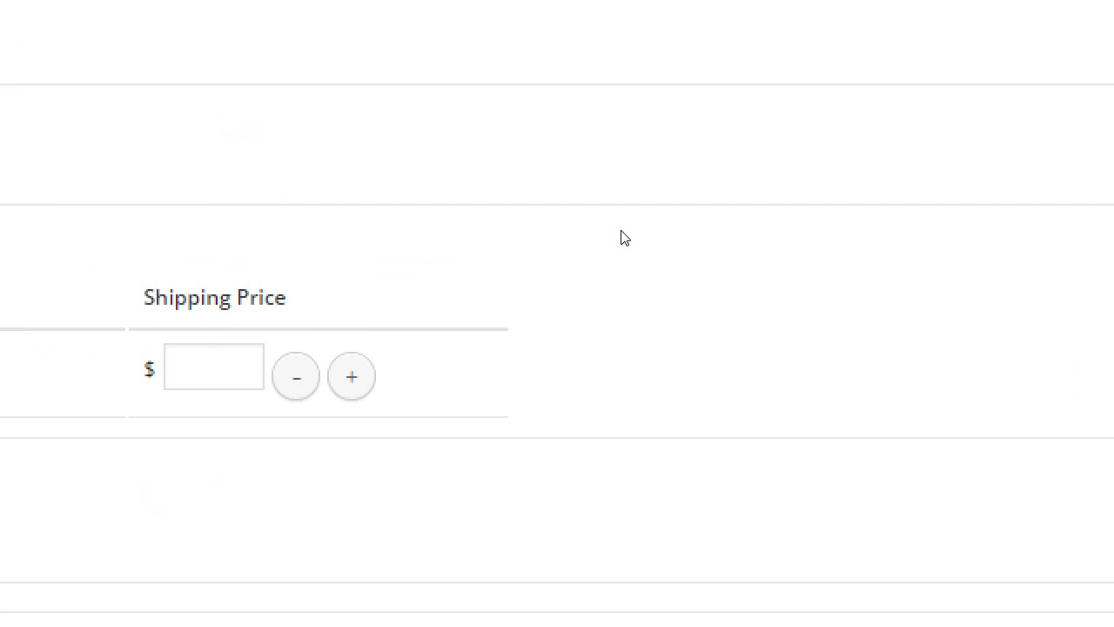
mouse_move(61, 283)
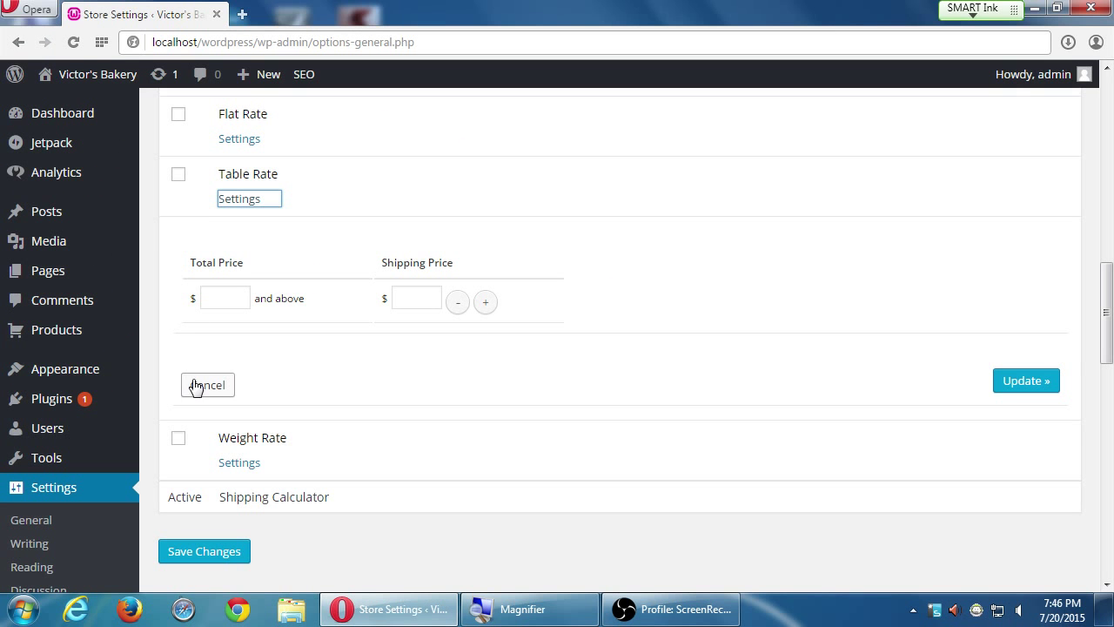
Cancel the Table Rate settings and review the calculators and USPS options down to Save Changes.
left_click(205, 386)
scroll(463, 547, "down", 4)
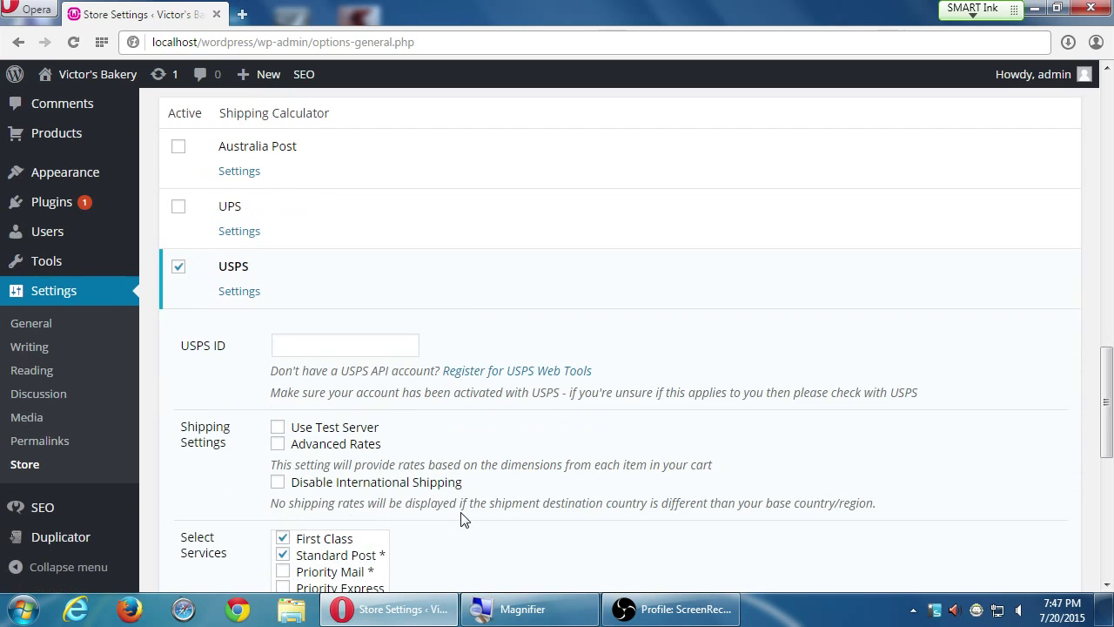
scroll(462, 519, "up", 1)
scroll(304, 443, "up", 4)
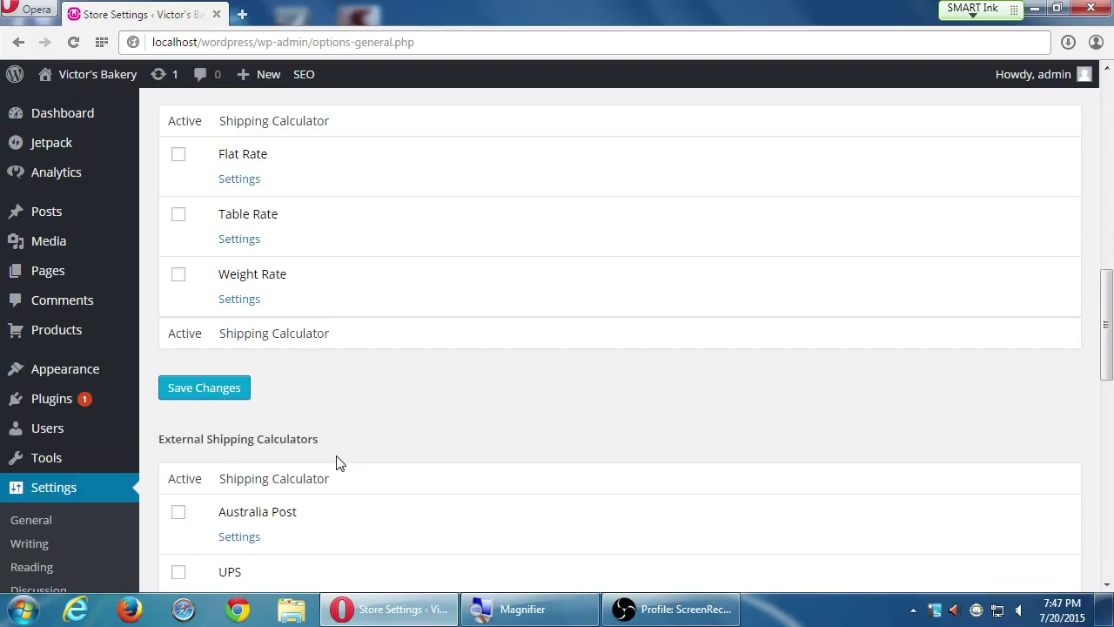
scroll(346, 454, "down", 3)
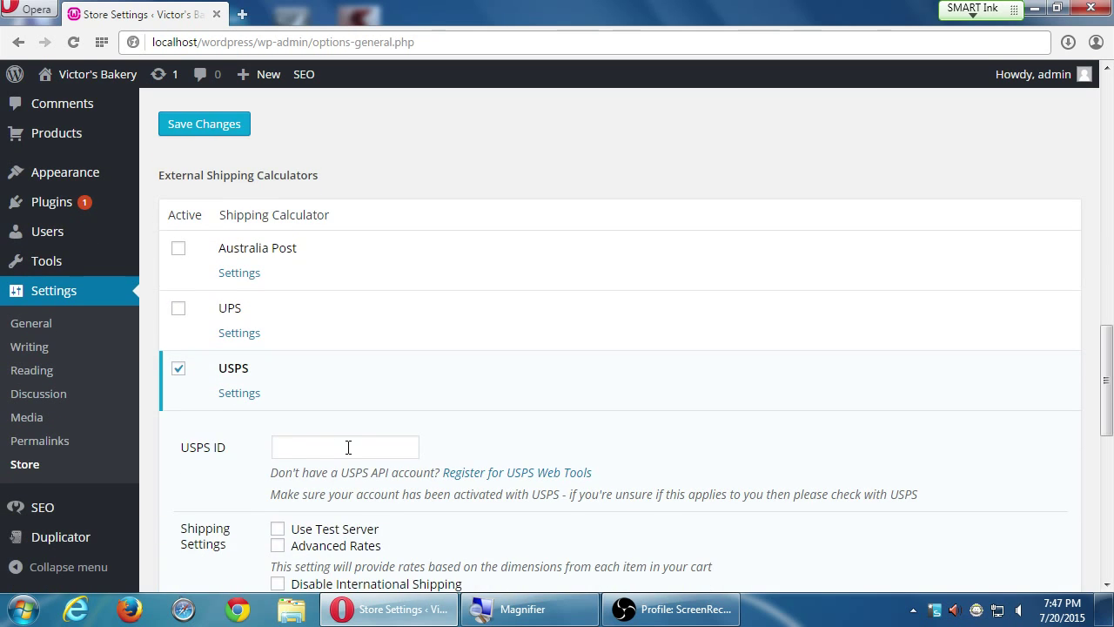
scroll(226, 409, "down", 2)
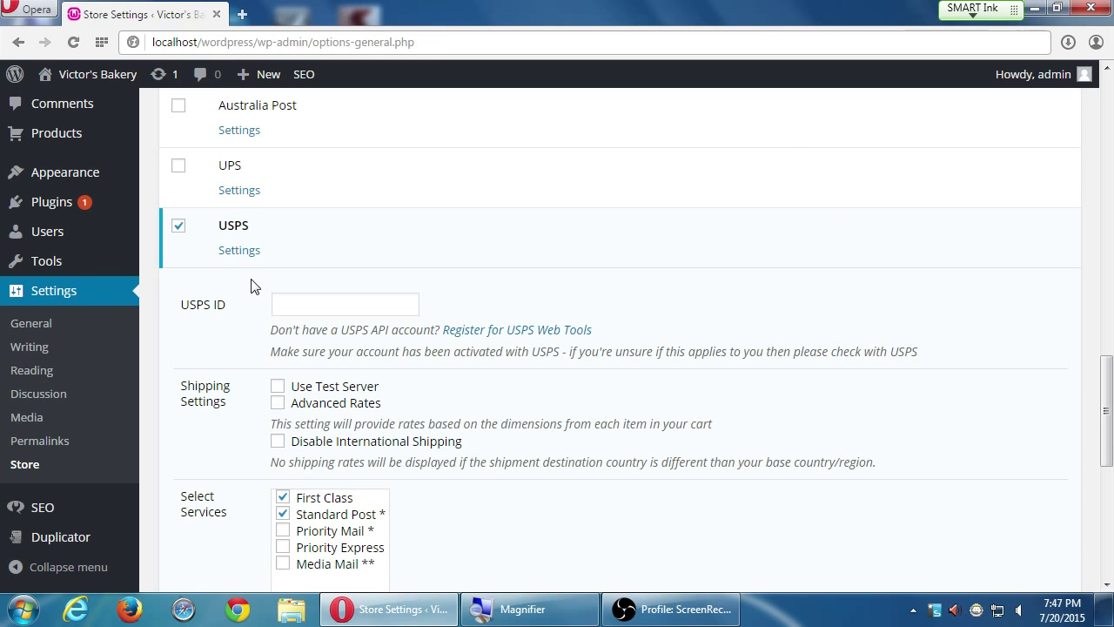
scroll(331, 284, "up", 7)
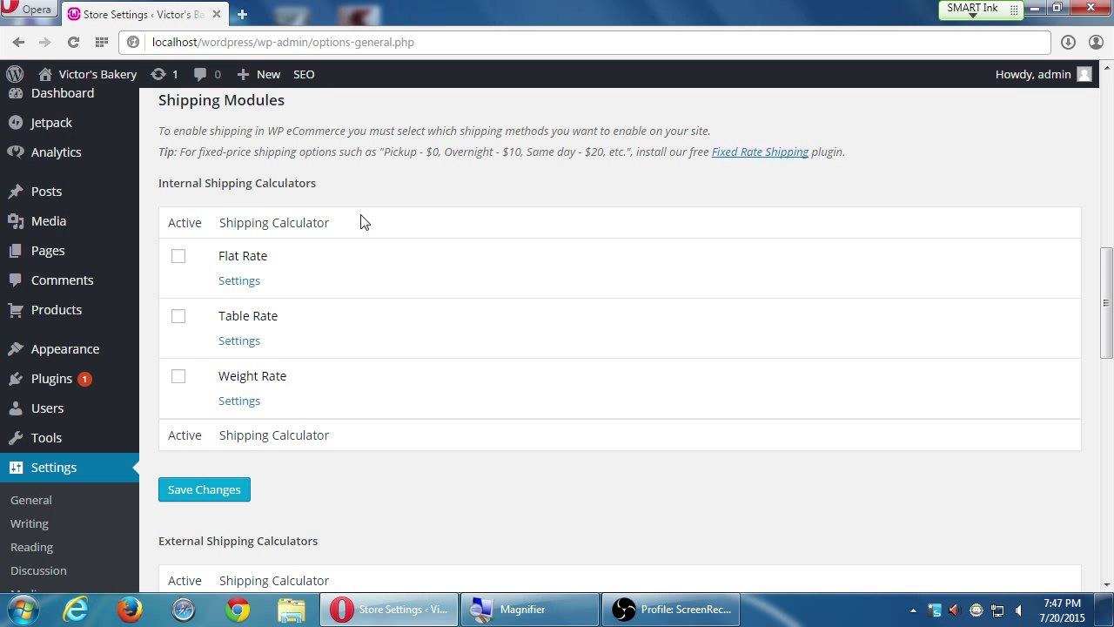
scroll(360, 222, "up", 4)
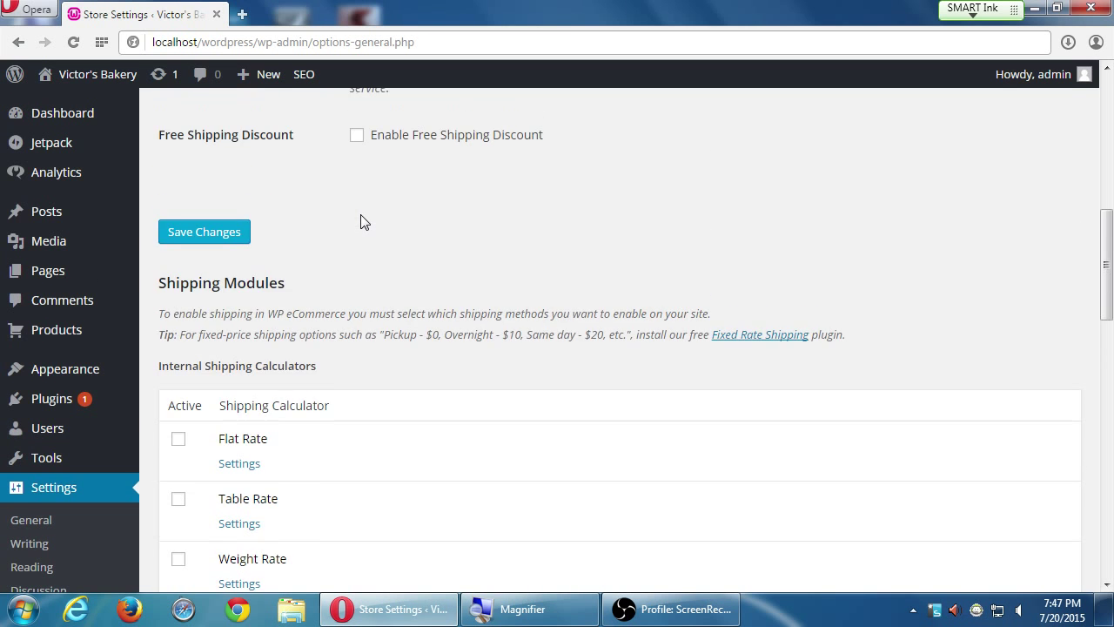
scroll(360, 222, "up", 2)
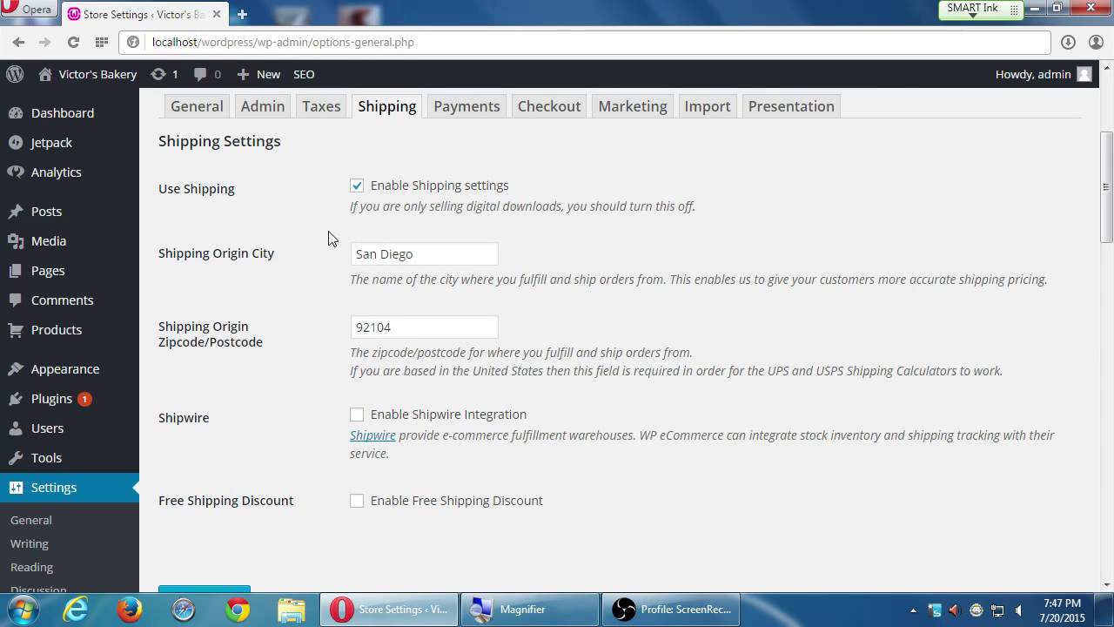
scroll(339, 351, "down", 10)
scroll(308, 371, "up", 2)
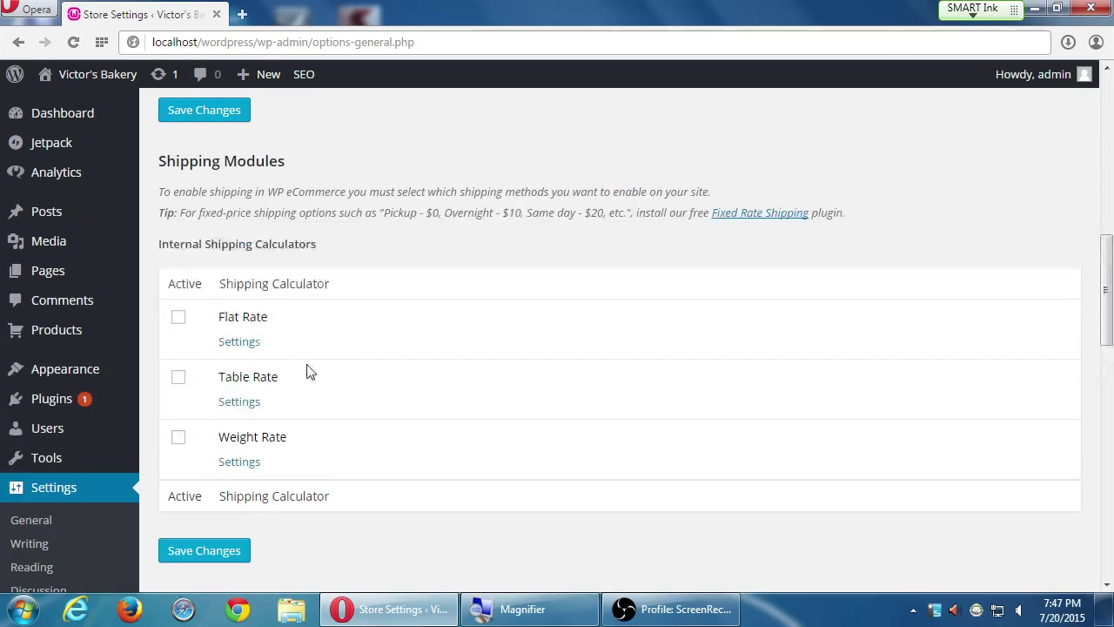
scroll(351, 435, "down", 11)
scroll(361, 441, "down", 3)
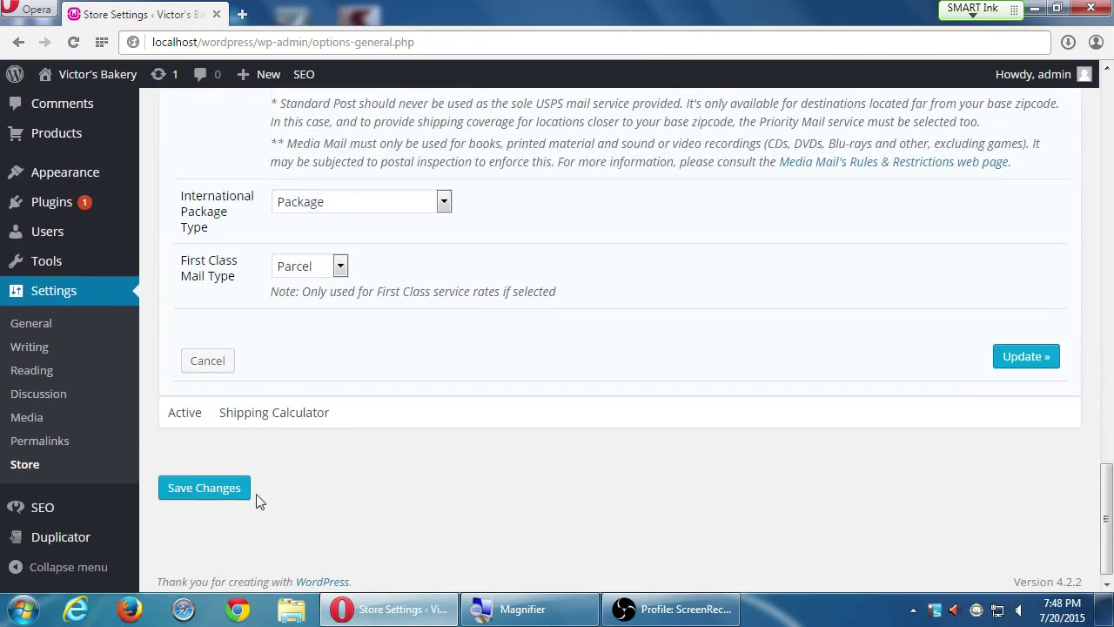
Save the shipping settings and view the Payments tab's gateway list with Test Gateway active.
left_click(231, 494)
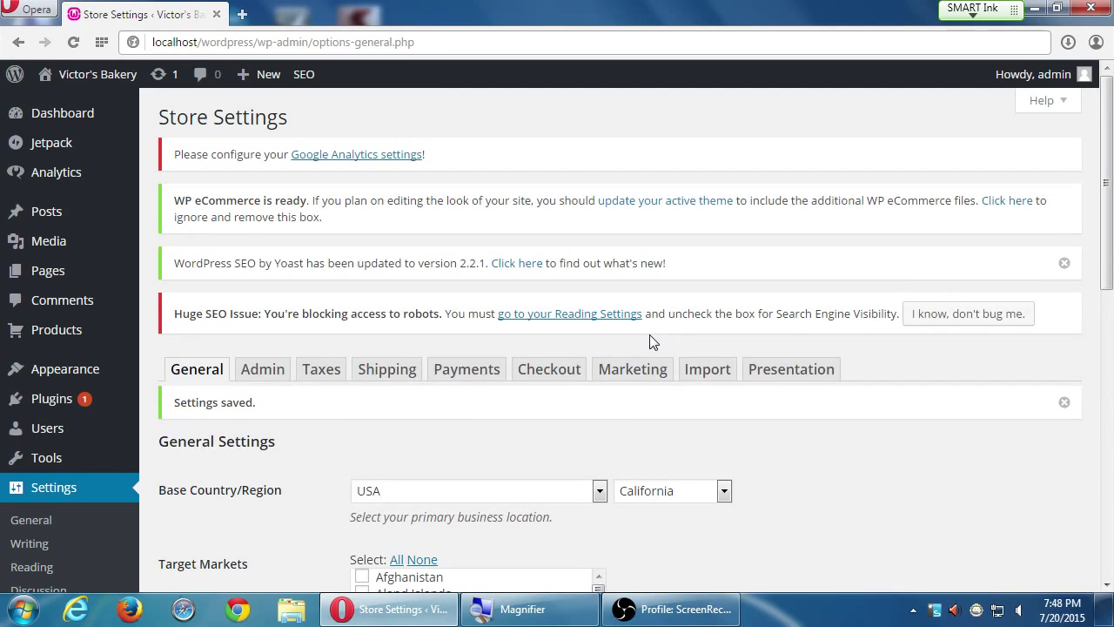
left_click(466, 372)
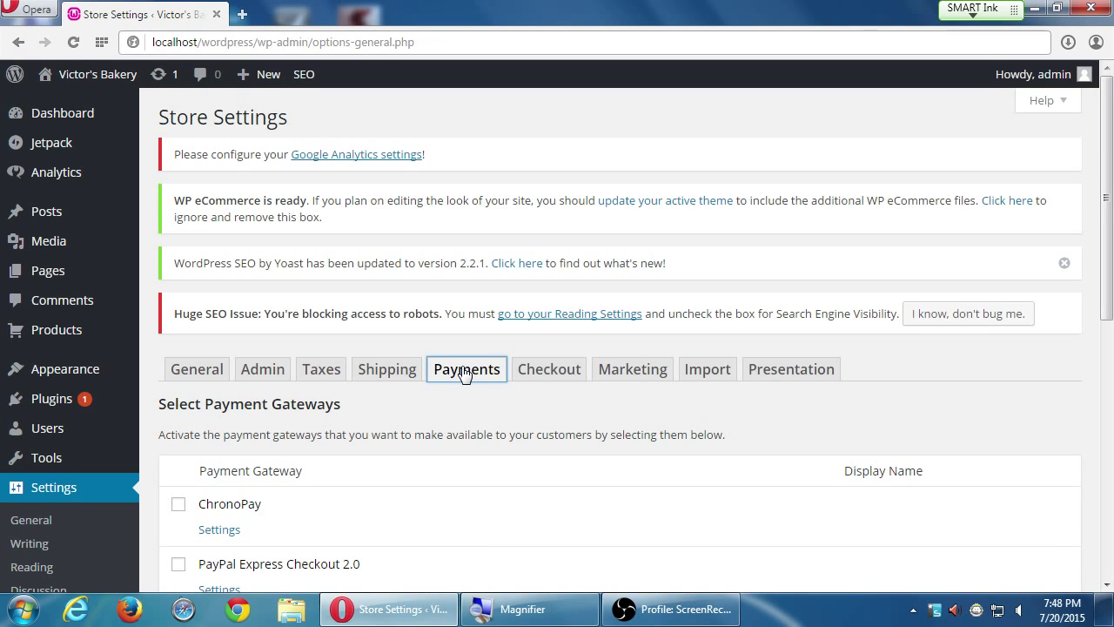
scroll(463, 373, "down", 3)
scroll(463, 373, "down", 3)
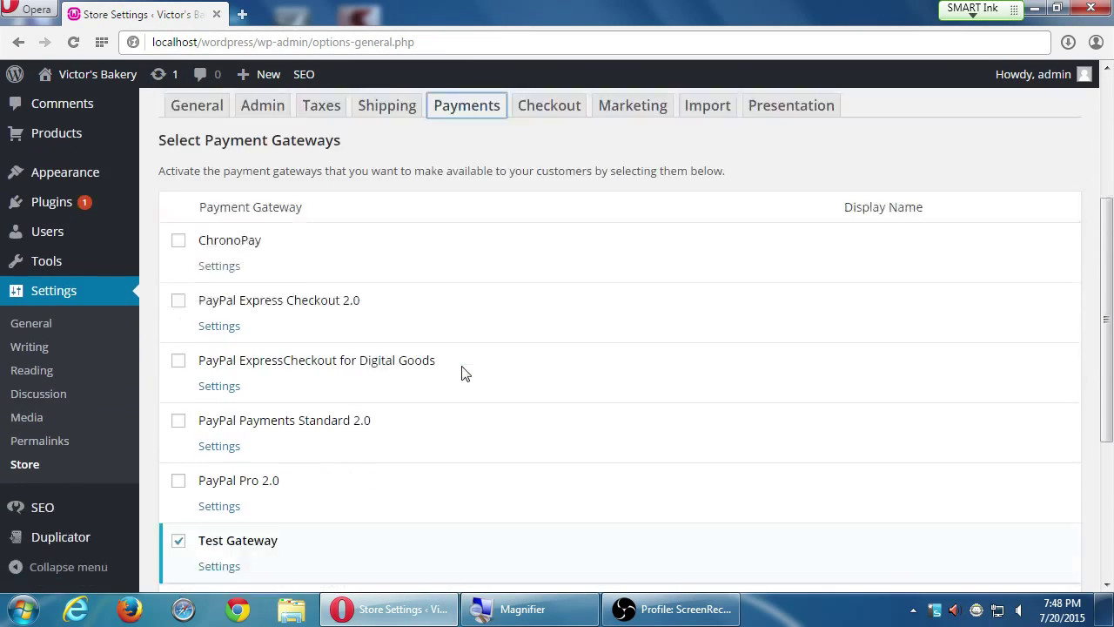
scroll(465, 373, "up", 1)
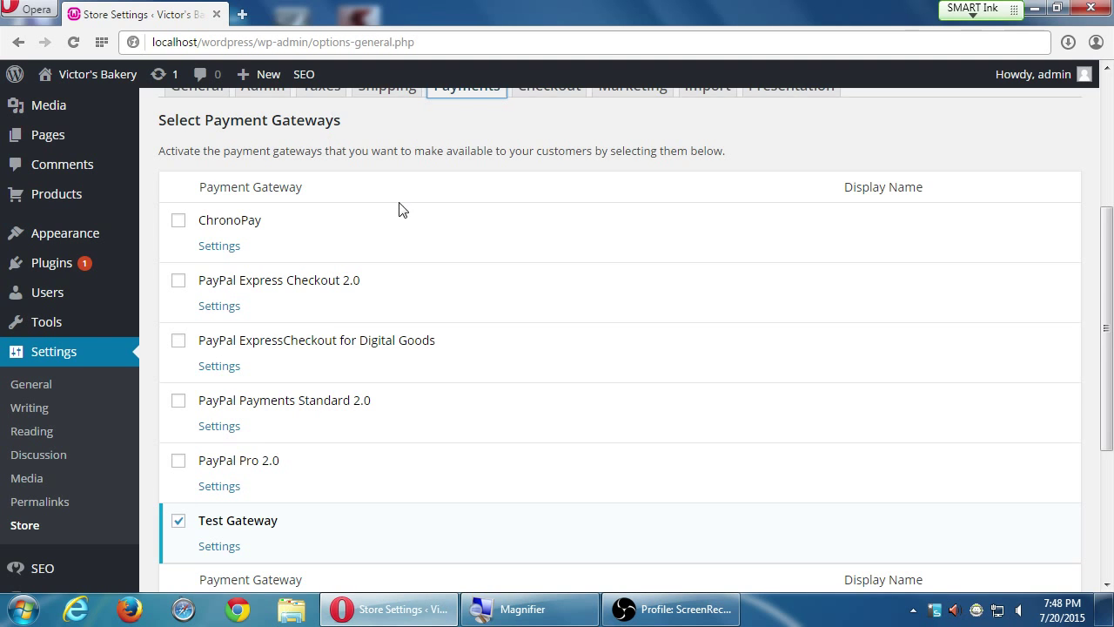
scroll(398, 212, "down", 1)
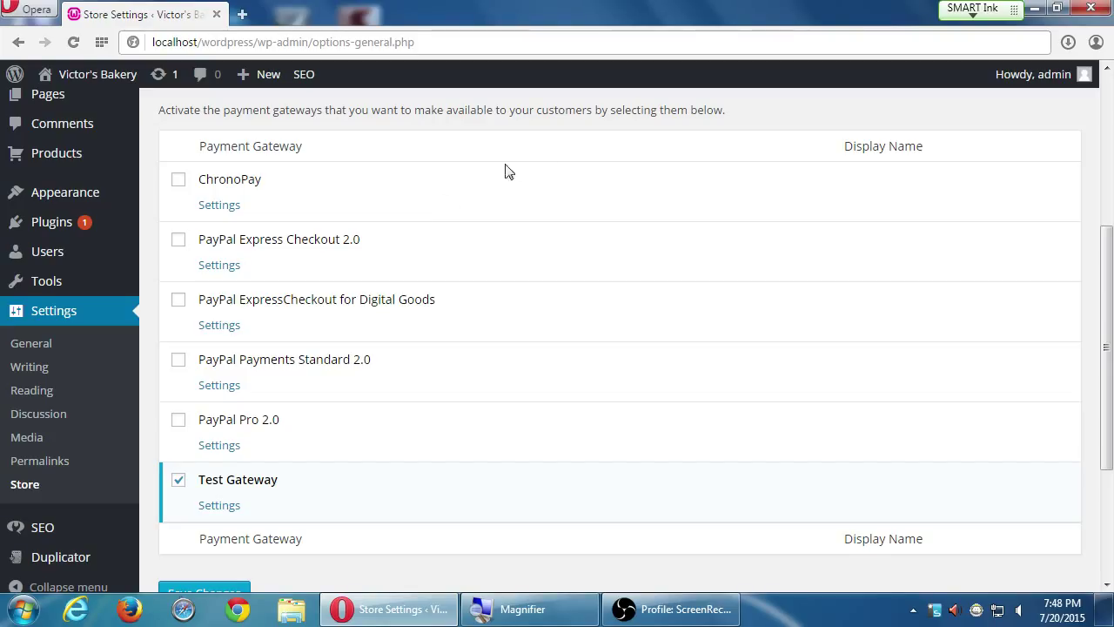
Expand the Test Gateway's settings form down to its Display Name field.
left_click(228, 511)
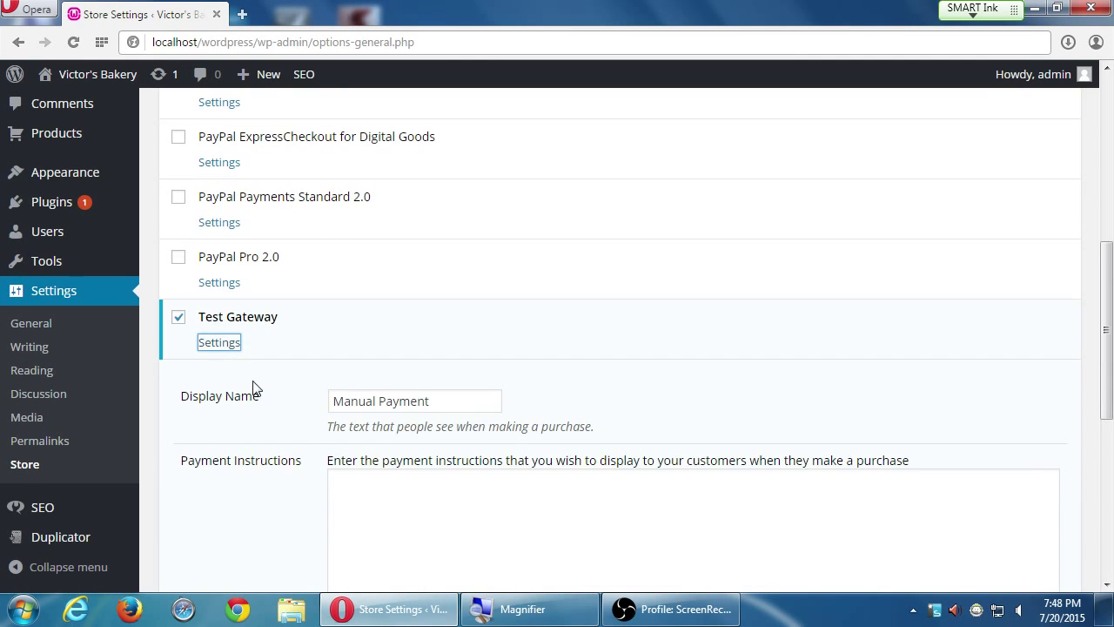
scroll(261, 418, "down", 2)
scroll(453, 305, "down", 1)
scroll(479, 300, "down", 1)
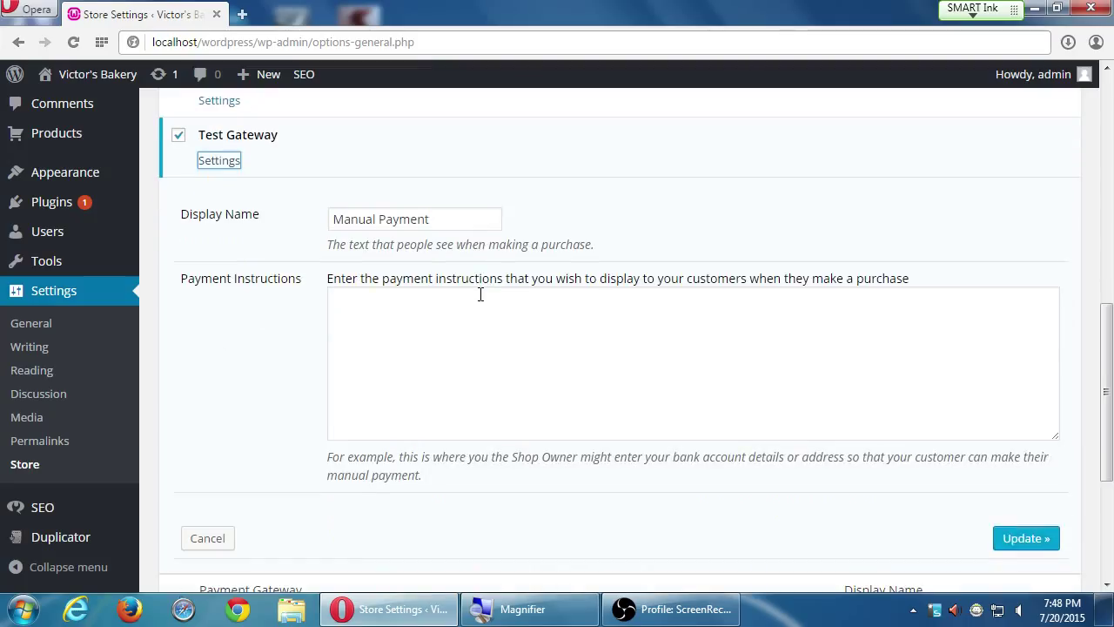
Rename it 'TEST PAYMENT' with payment instructions 'WARNING: NO PRODUCTS WILL BE SOLD'.
left_click_drag(473, 224, 306, 232)
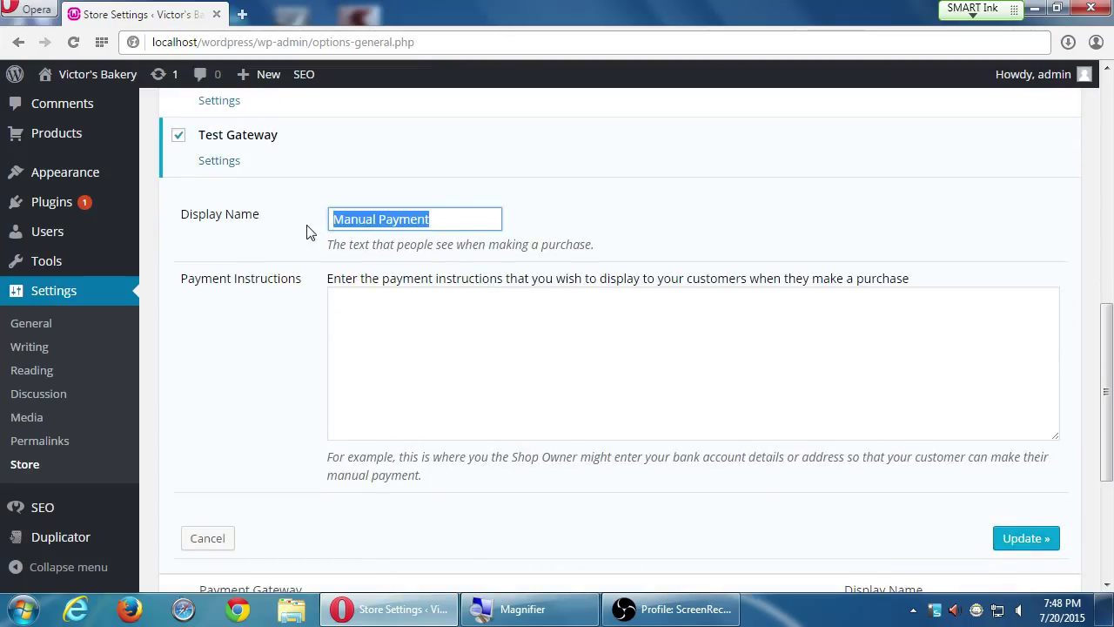
type("TEST PAYMETN")
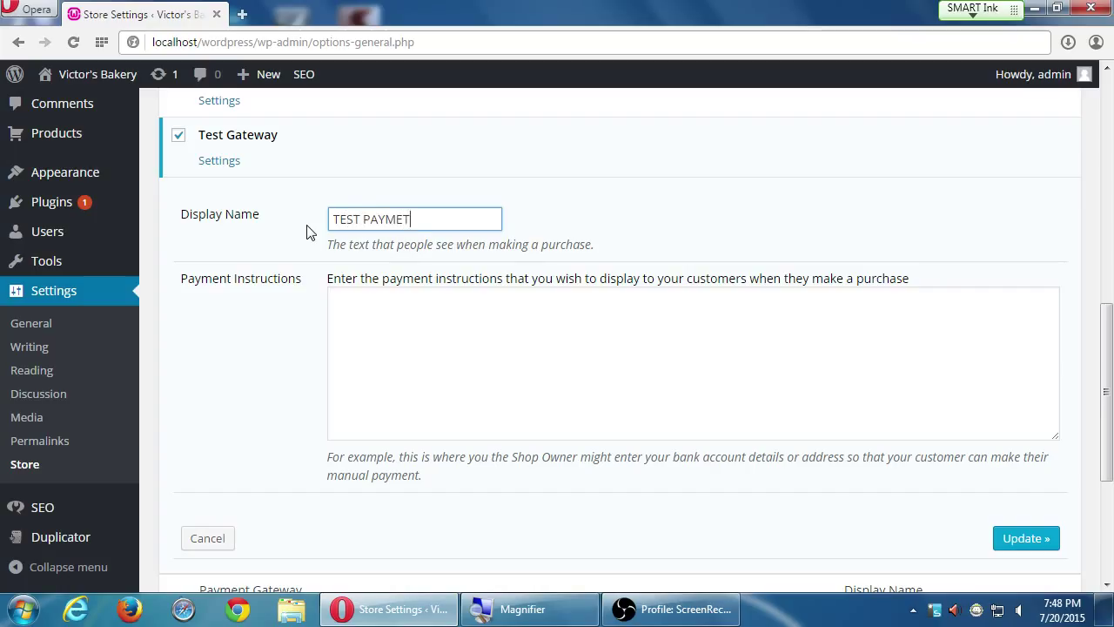
key("BackSpace")
key("BackSpace")
type("NT")
key("Tab")
type("WARNIN")
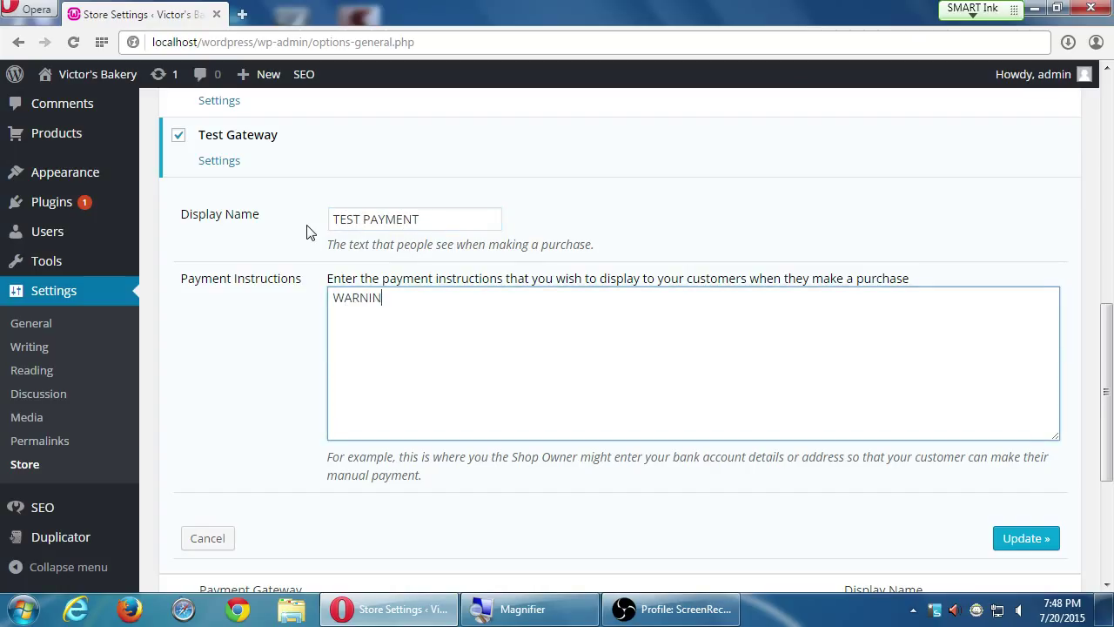
type("G: NO PRODUCTS WILL BE SOLD")
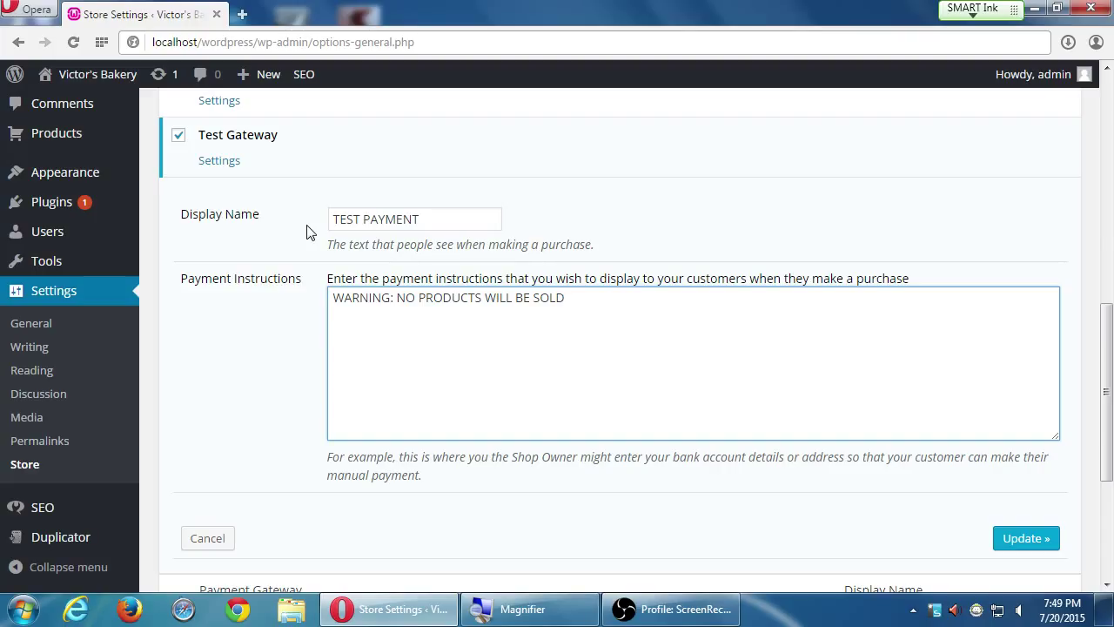
left_click(1009, 541)
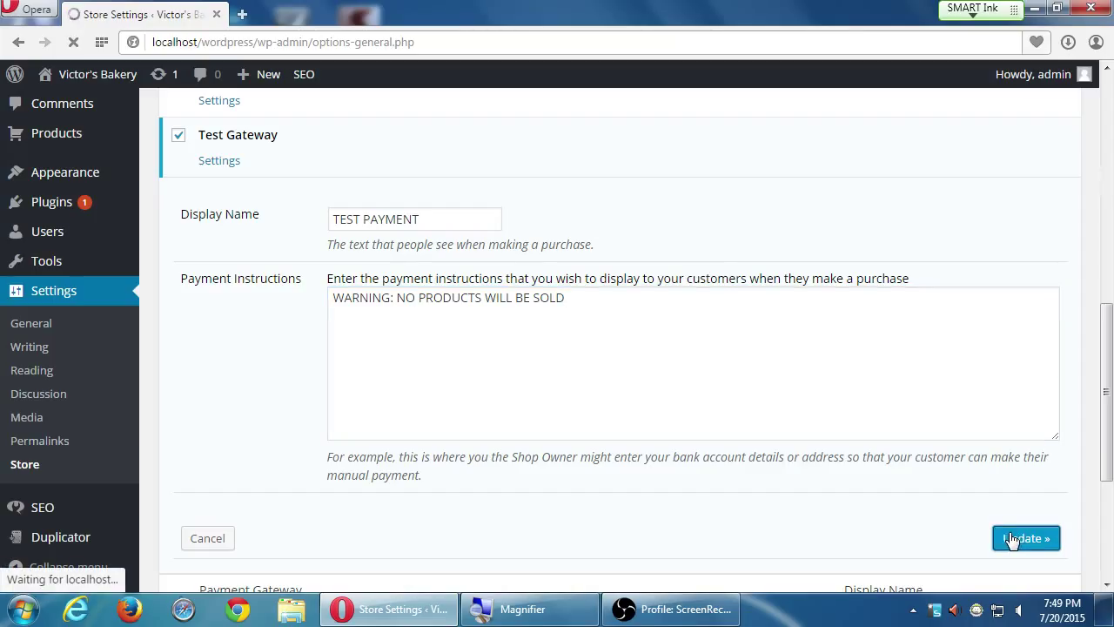
scroll(783, 470, "down", 3)
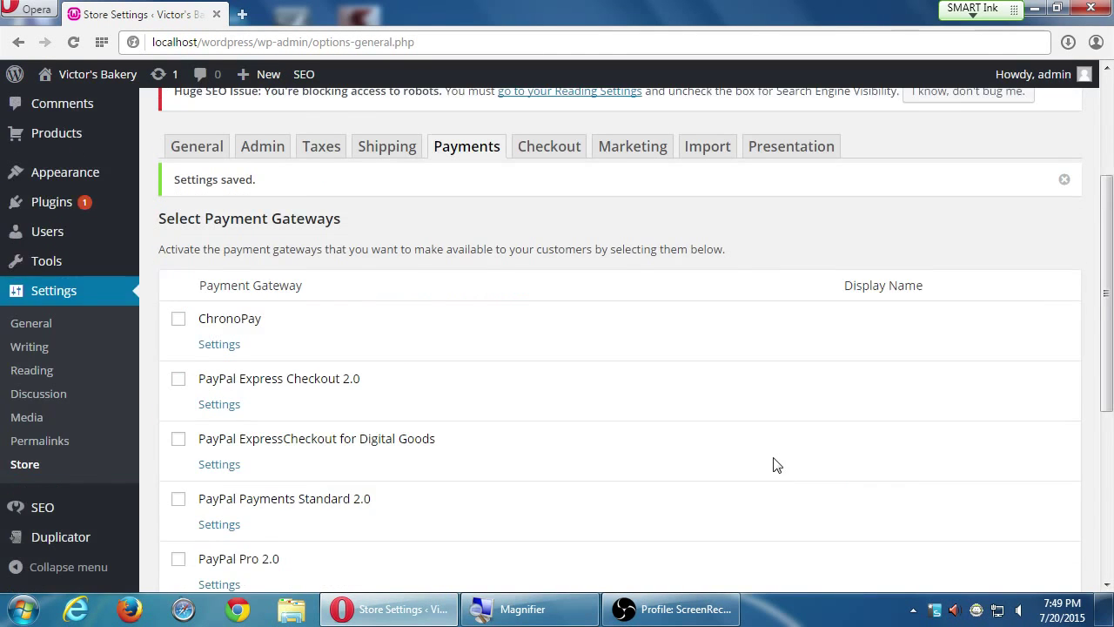
scroll(778, 464, "down", 3)
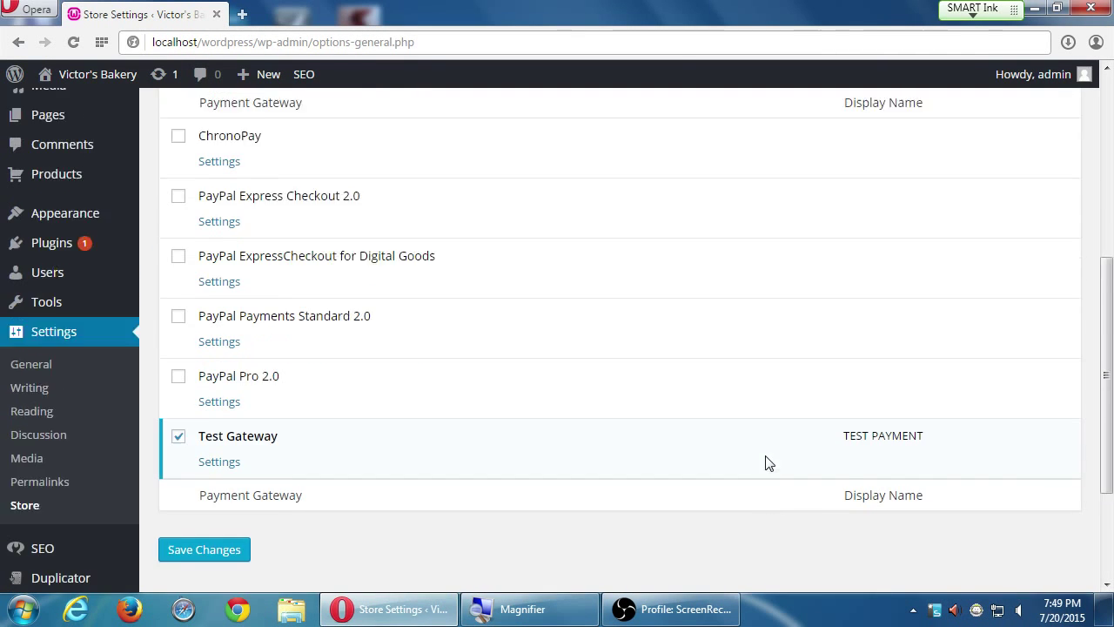
scroll(770, 463, "up", 1)
scroll(767, 463, "up", 1)
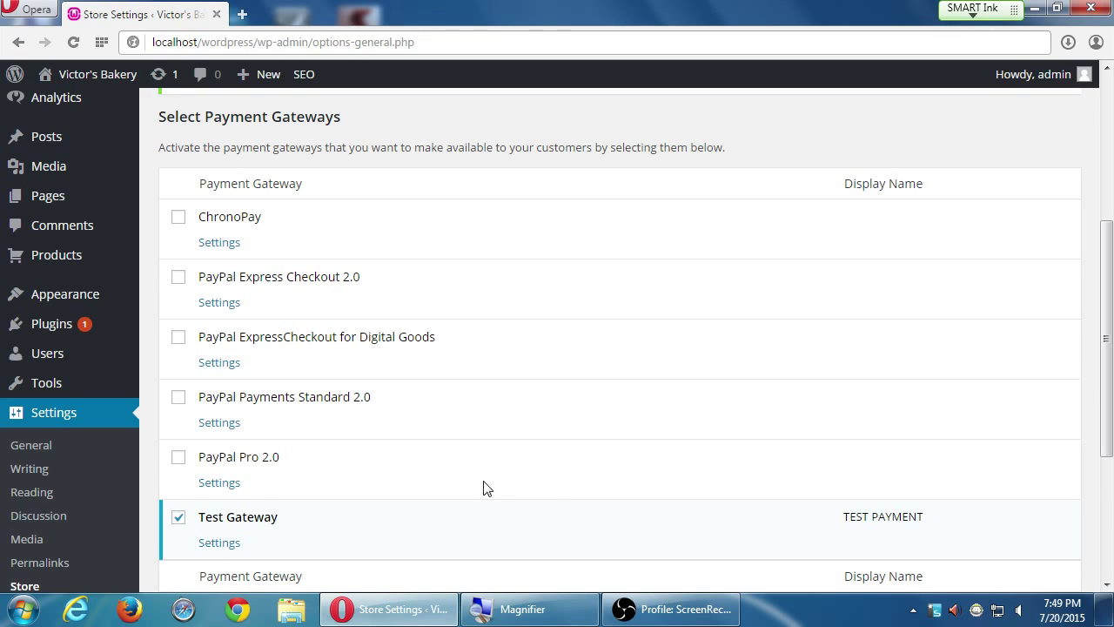
left_click(218, 305)
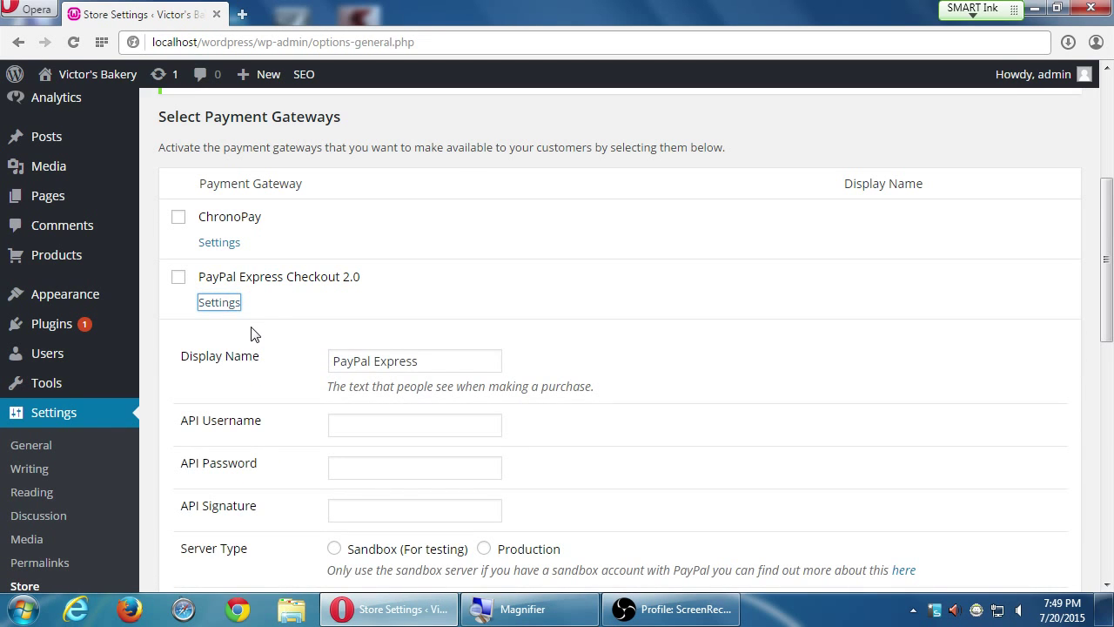
scroll(234, 339, "down", 2)
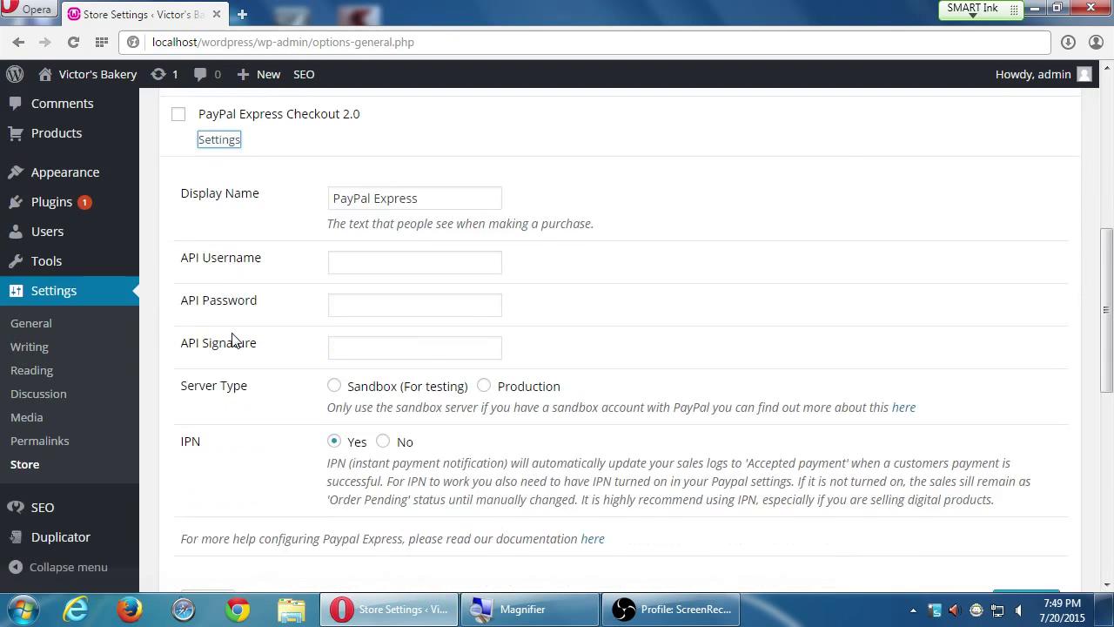
scroll(231, 335, "down", 5)
left_click(207, 137)
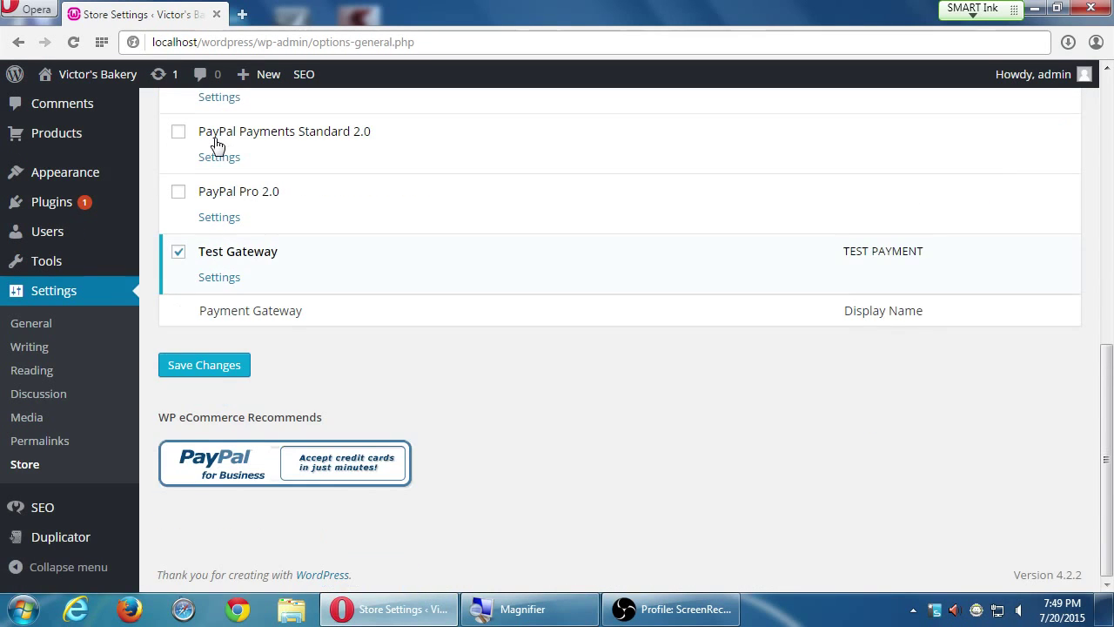
scroll(214, 211, "up", 2)
scroll(214, 211, "up", 1)
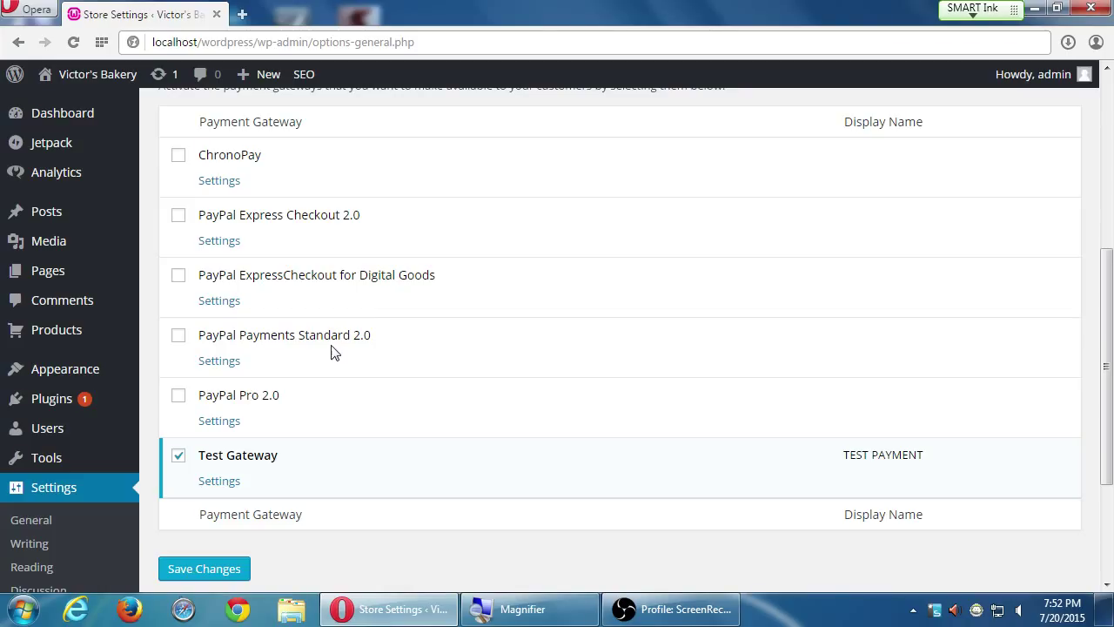
Expand PayPal Payments Standard 2.0 settings and move into its empty Username field.
left_click(222, 363)
scroll(183, 409, "down", 2)
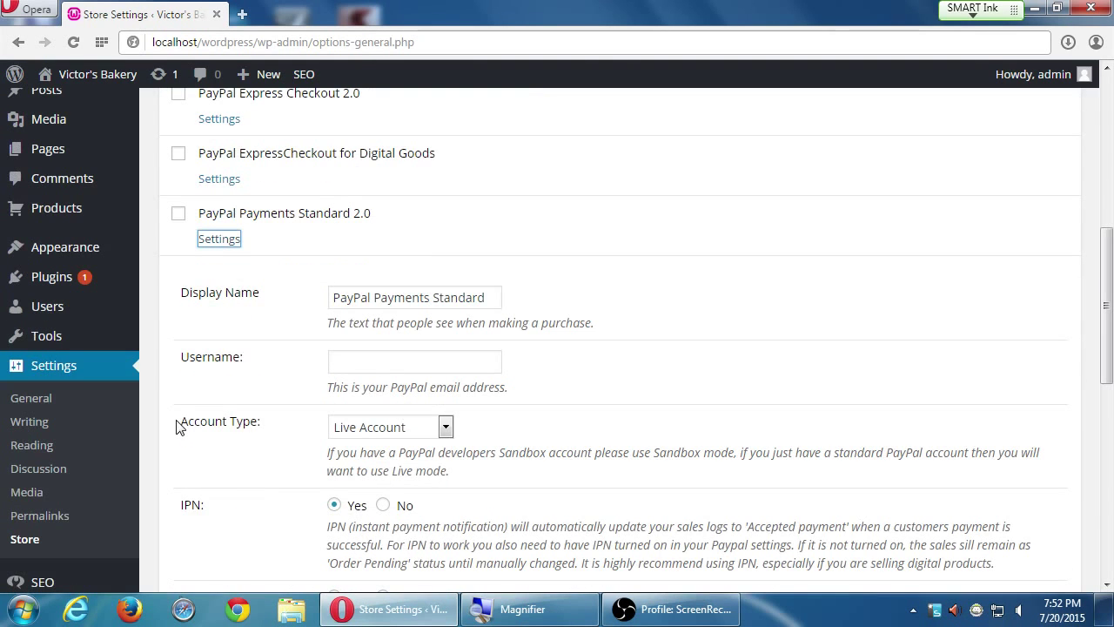
scroll(176, 426, "down", 5)
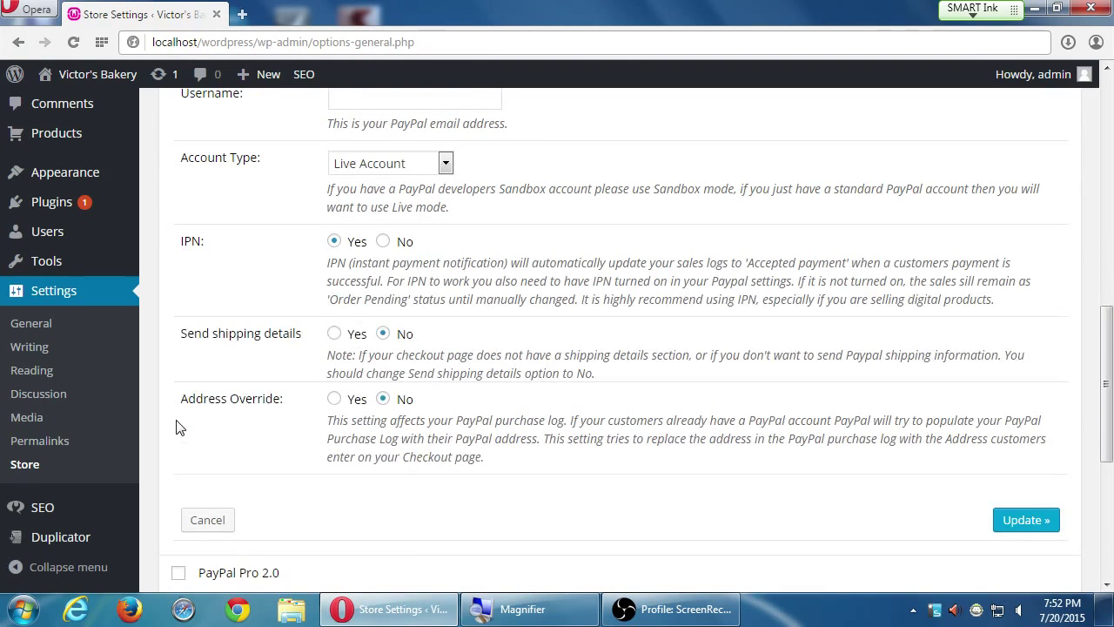
scroll(177, 426, "up", 2)
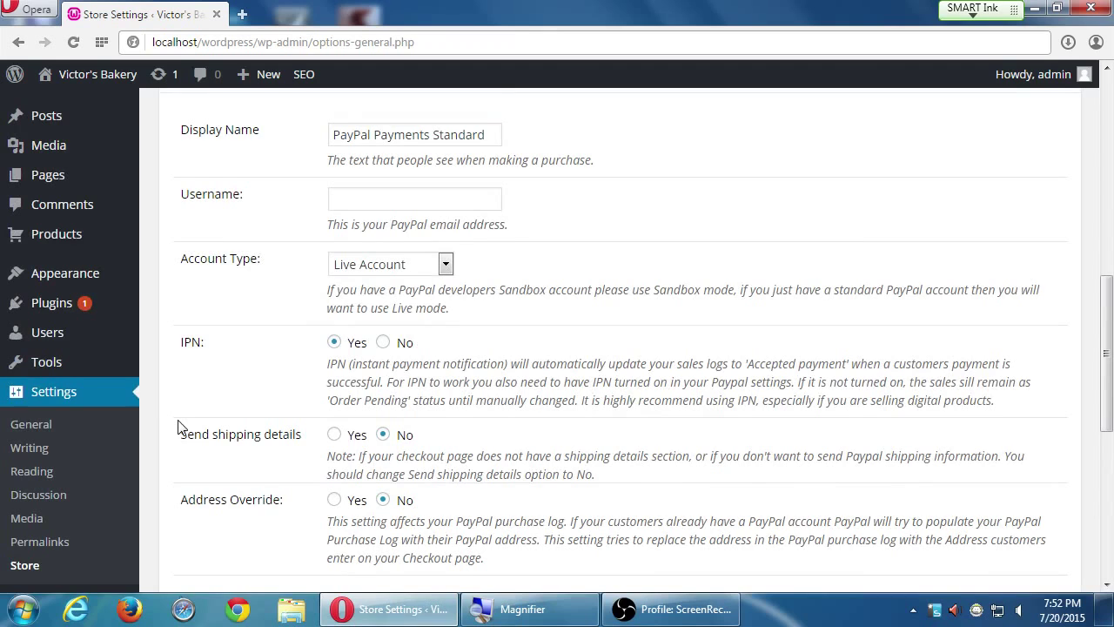
scroll(177, 426, "up", 2)
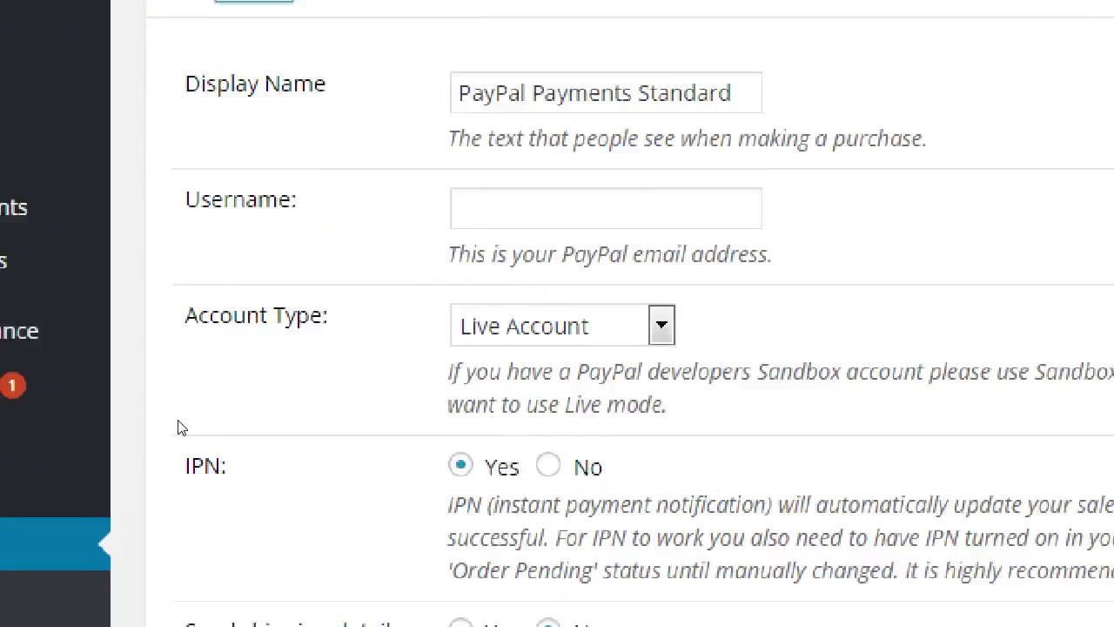
key("Tab")
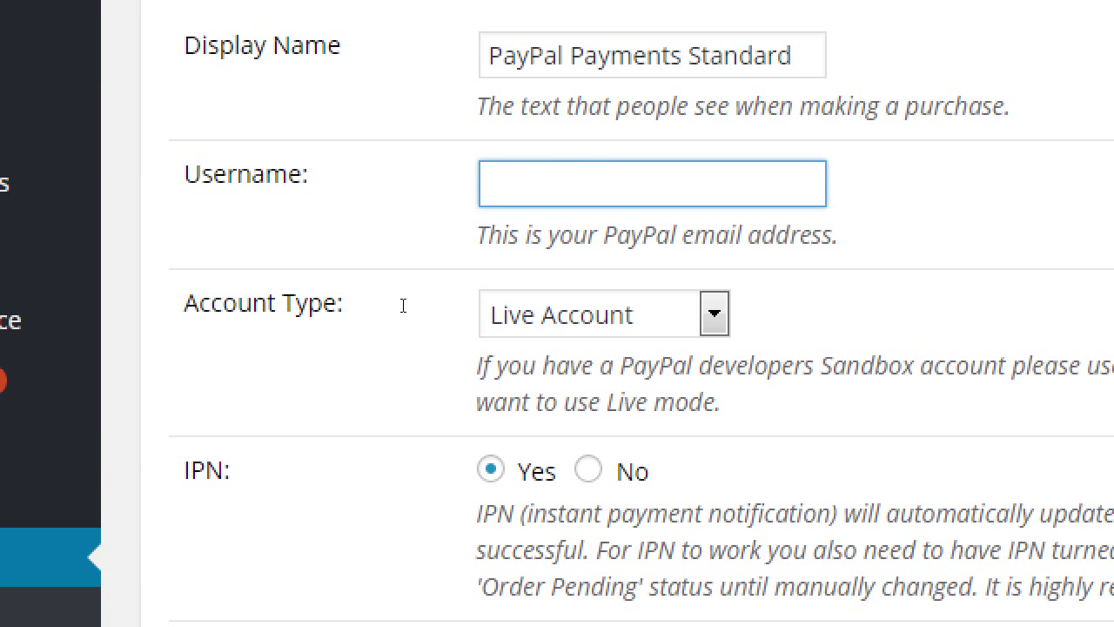
key("ctrl+t")
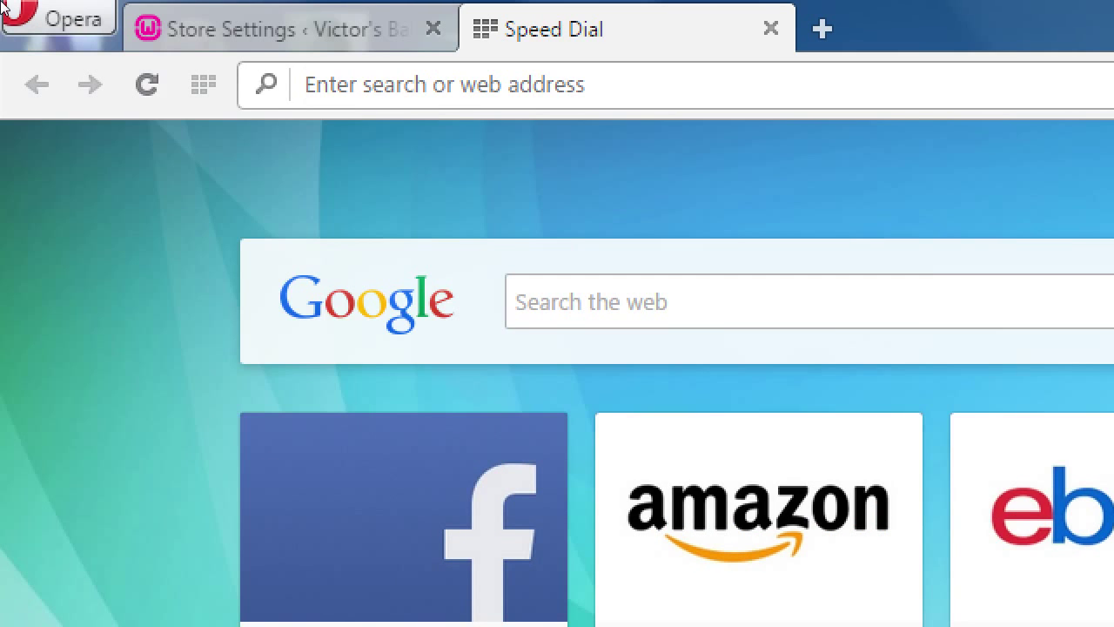
type("redbuub")
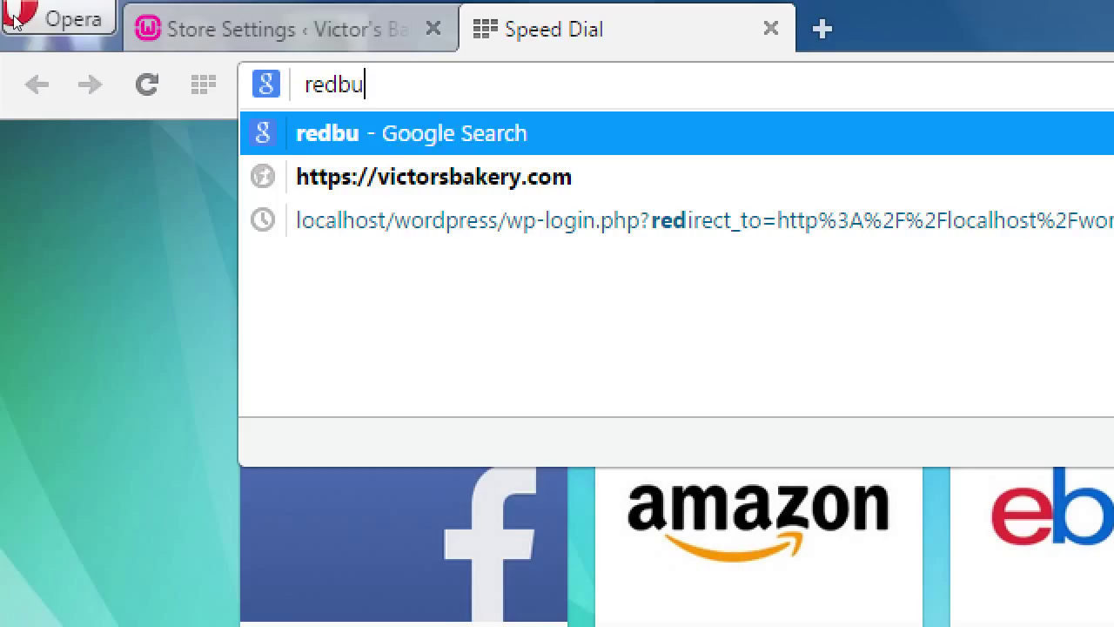
key("BackSpace")
key("BackSpace")
type("bble.com")
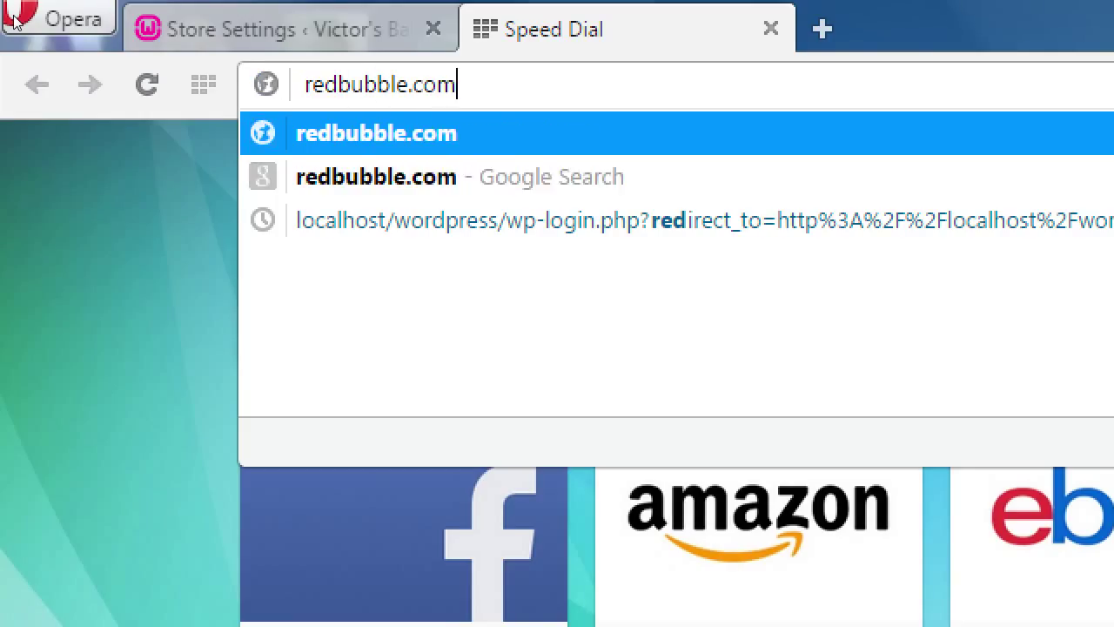
key("Return")
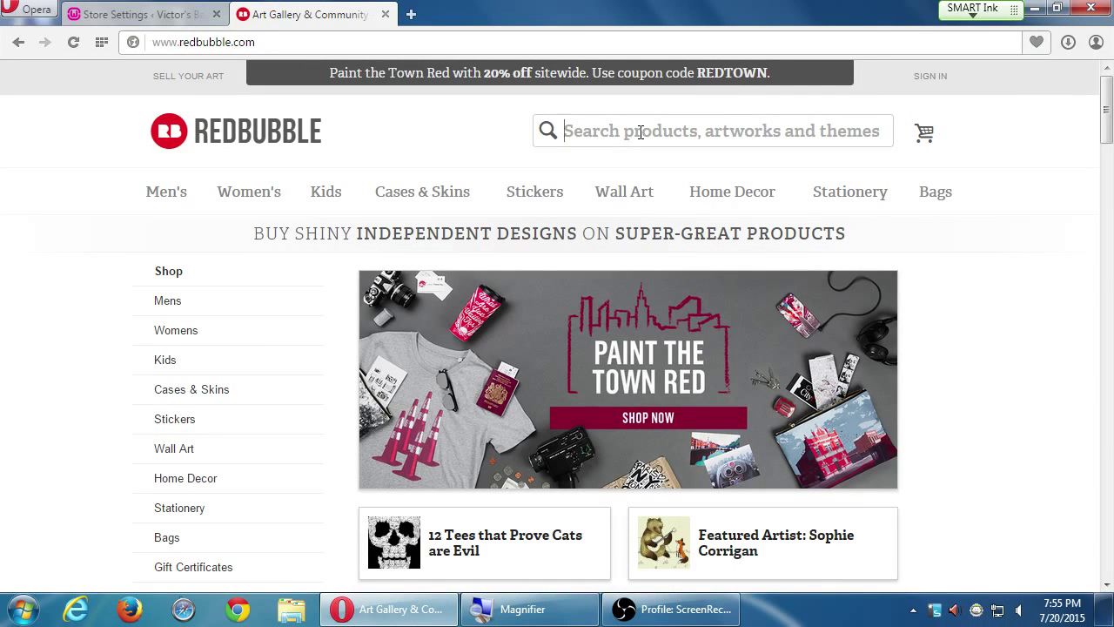
Search Redbubble for the vmcampos shop and open the 'I'm a walking web page' T-shirt.
type("vmcampos")
key("Return")
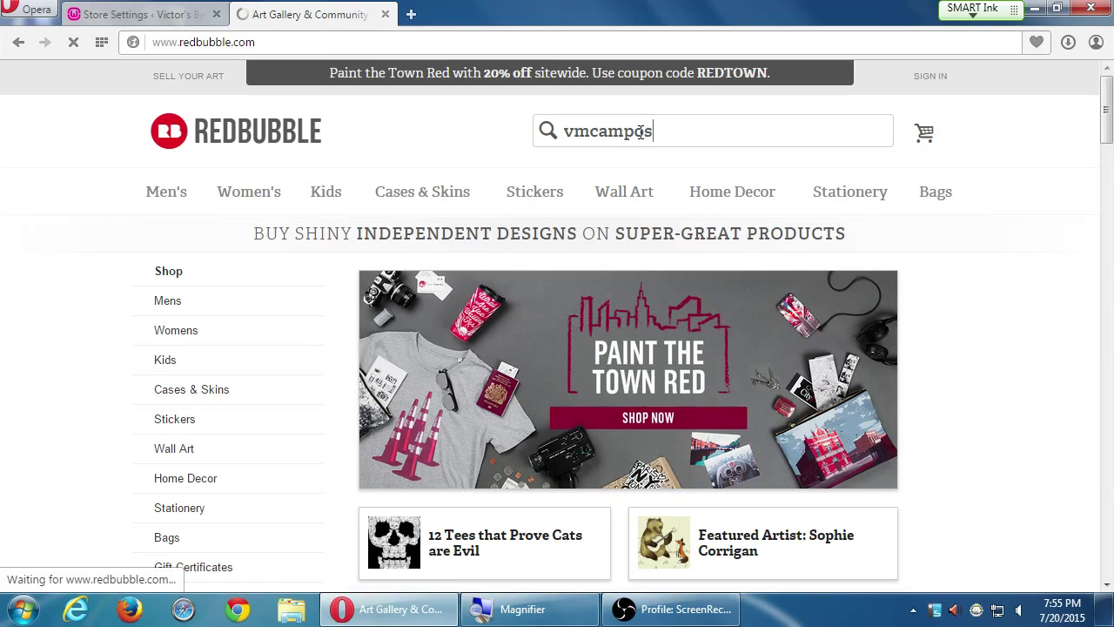
scroll(809, 374, "down", 2)
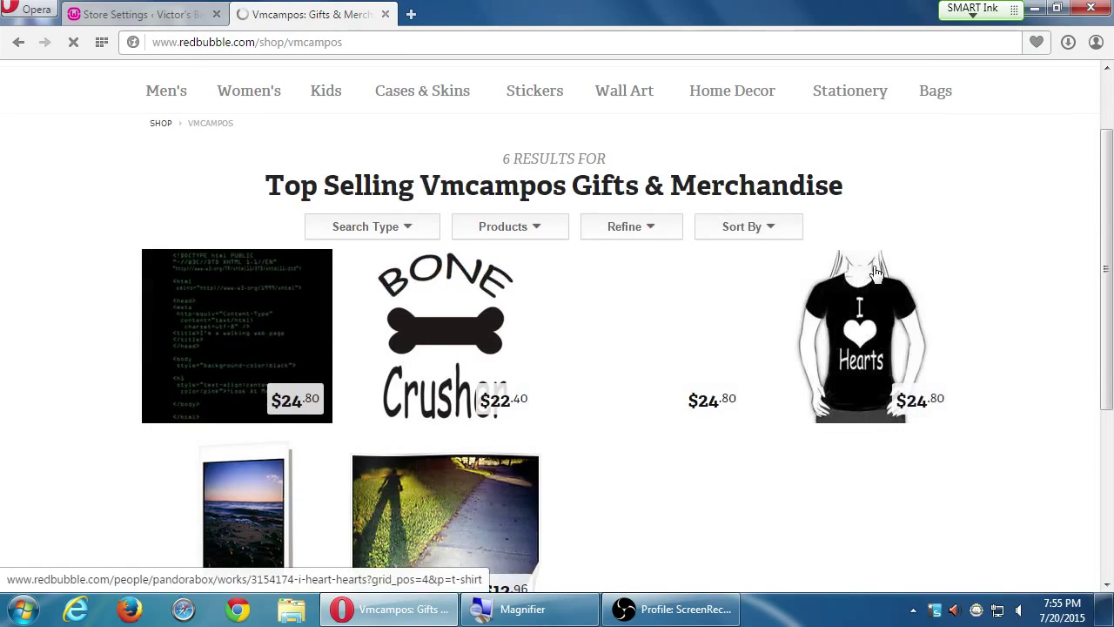
left_click(242, 322)
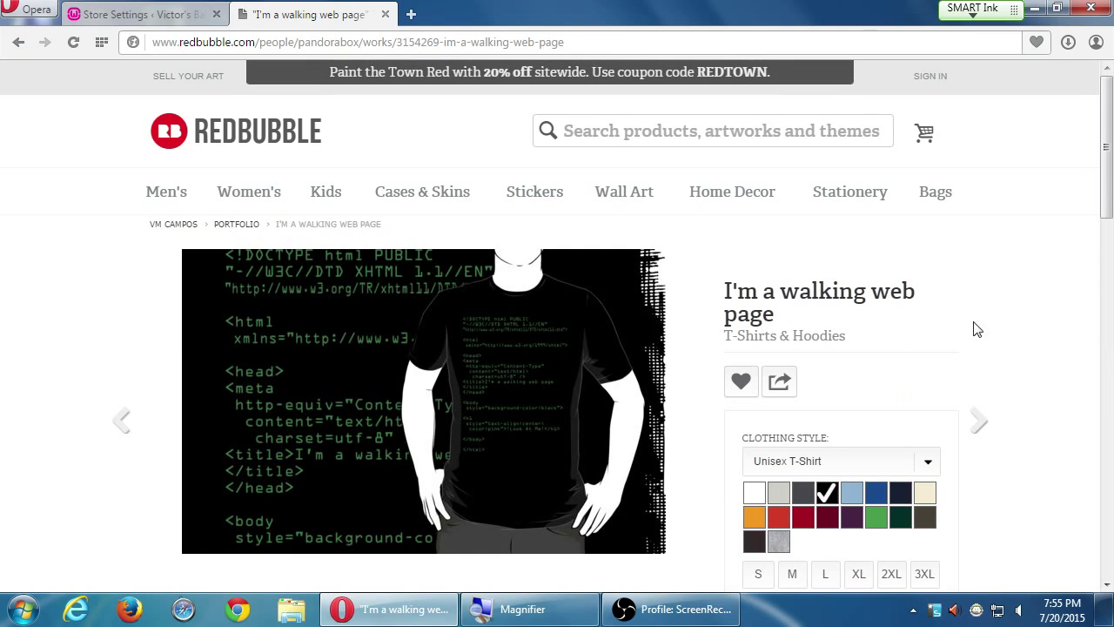
left_click_drag(1106, 176, 1095, 211)
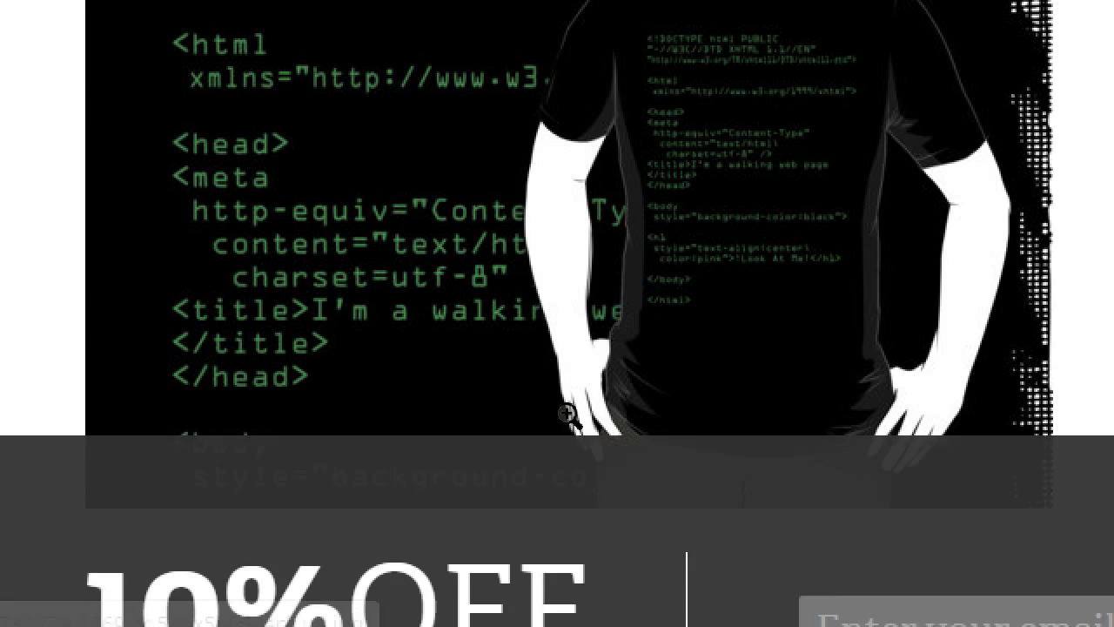
key("super+minus")
key("super+minus")
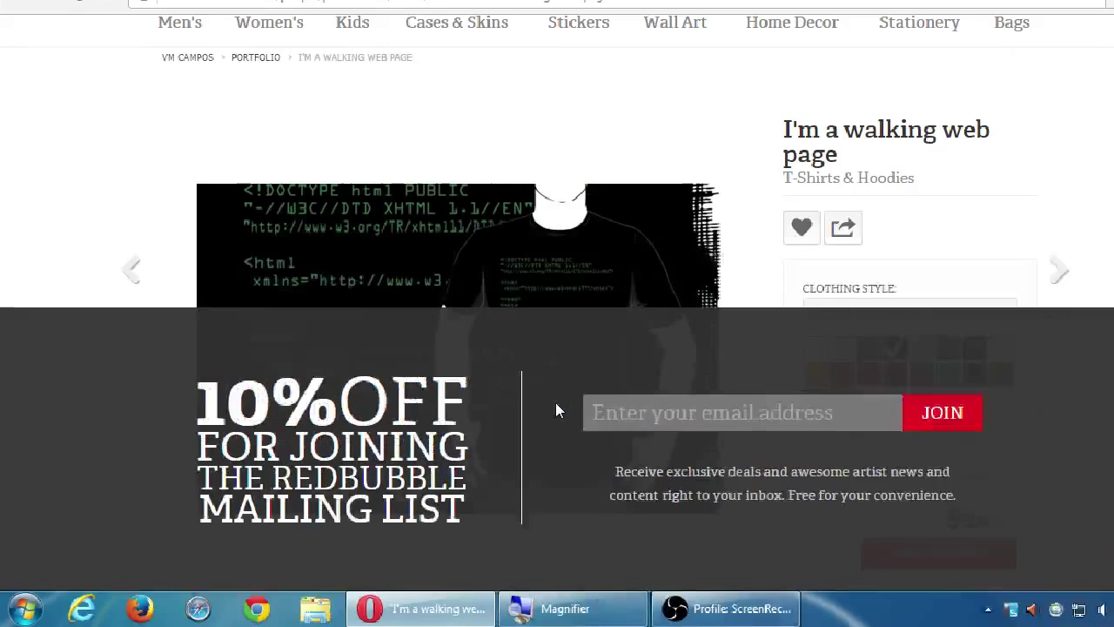
left_click(1072, 357)
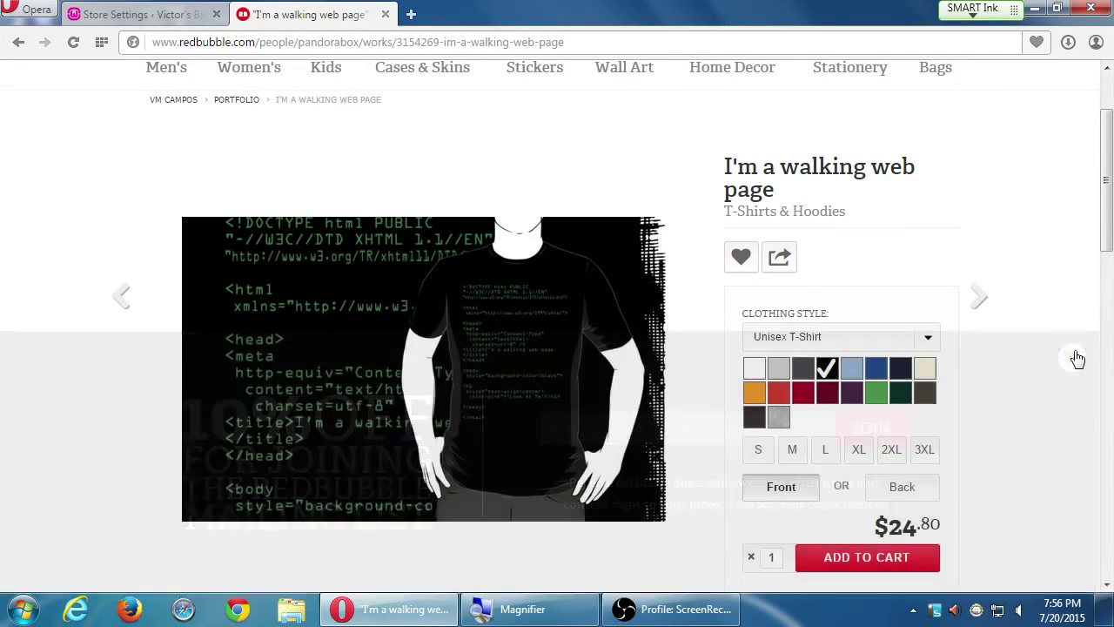
Try maroon and navy shirt colours, view the HTML Stickers page, then return to the shirt.
left_click(824, 394)
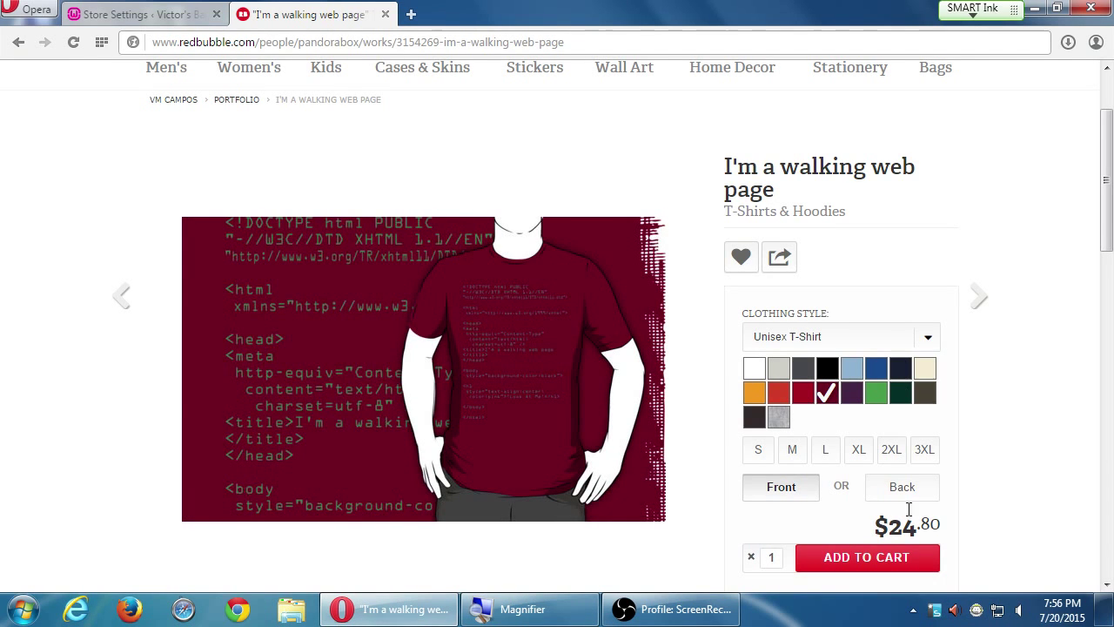
left_click(895, 375)
scroll(938, 404, "down", 1)
scroll(938, 405, "down", 8)
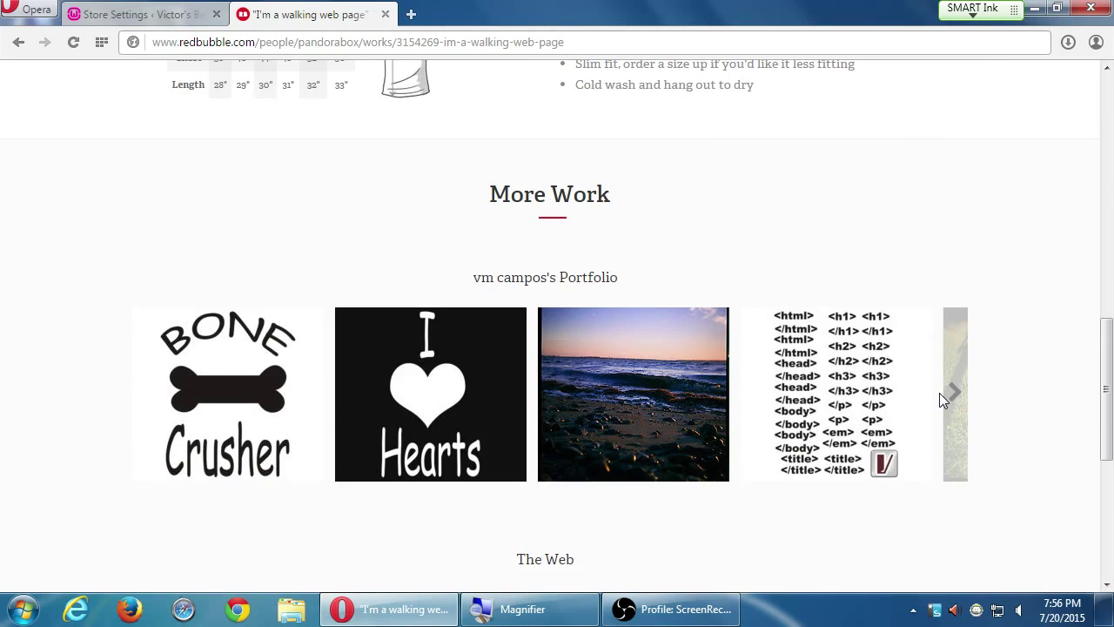
scroll(939, 392, "down", 1)
scroll(766, 366, "down", 1)
left_click(815, 202)
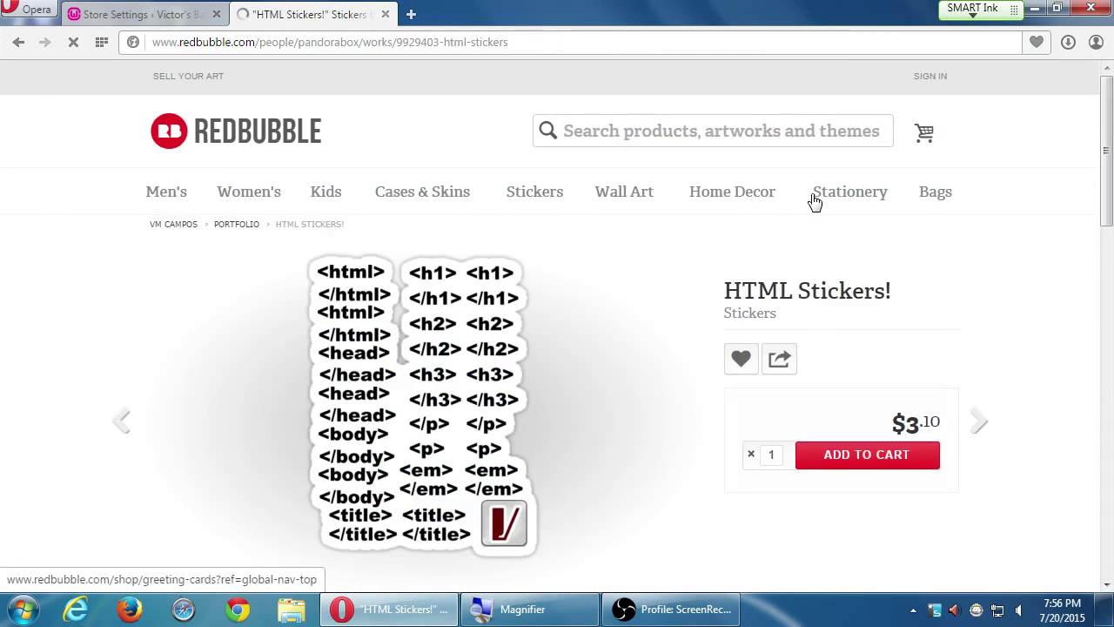
scroll(656, 323, "down", 1)
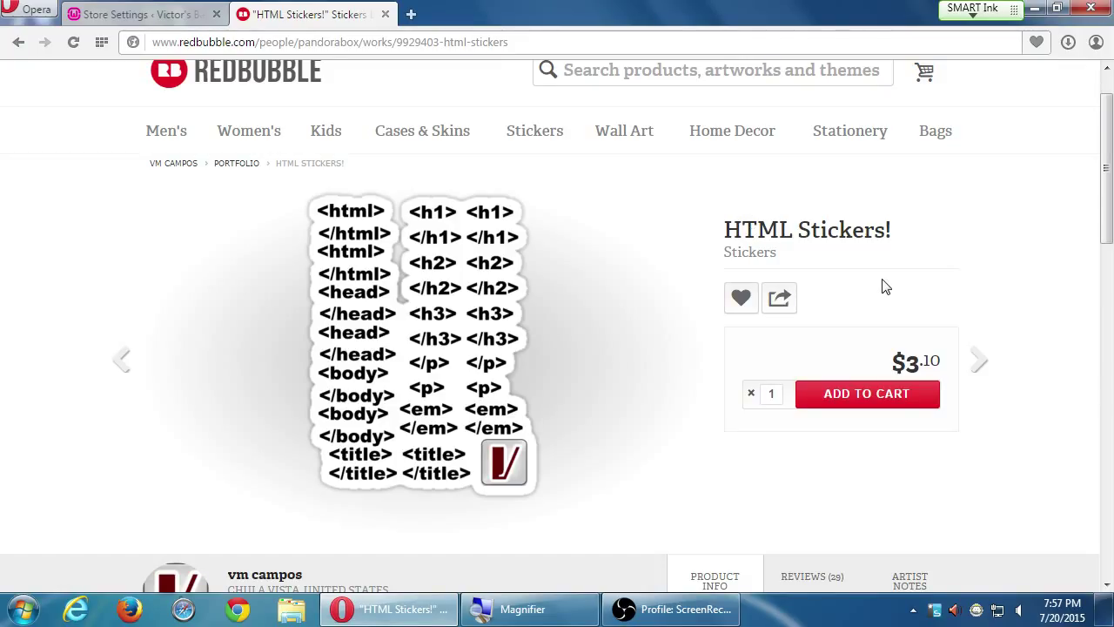
left_click(811, 245)
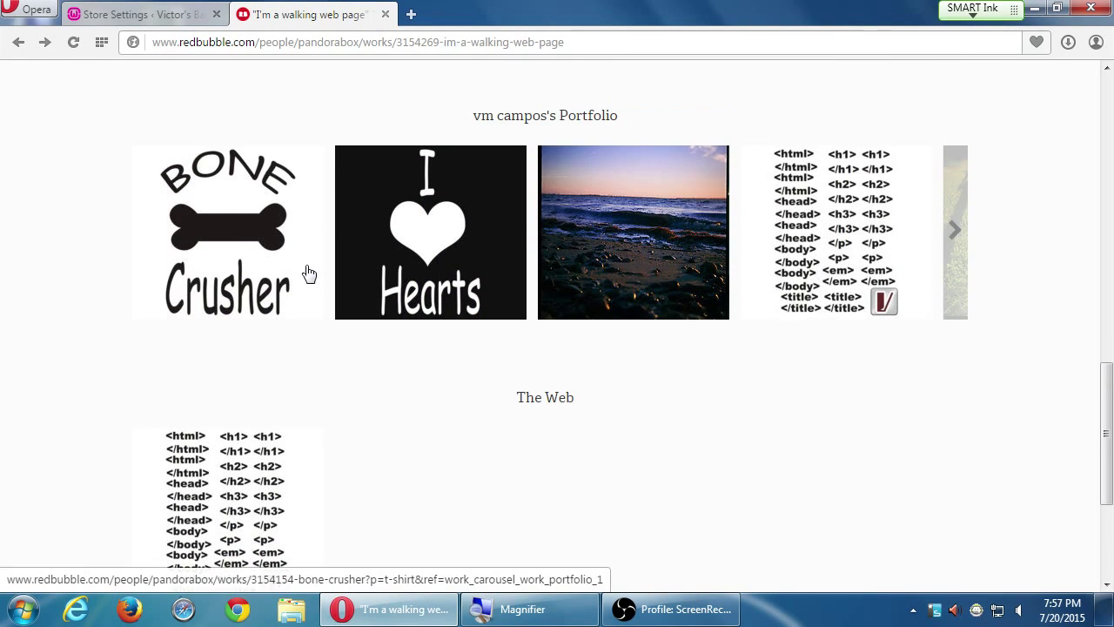
Open the Bone Crusher T-shirt, choose size S, and return to the store settings.
left_click(208, 220)
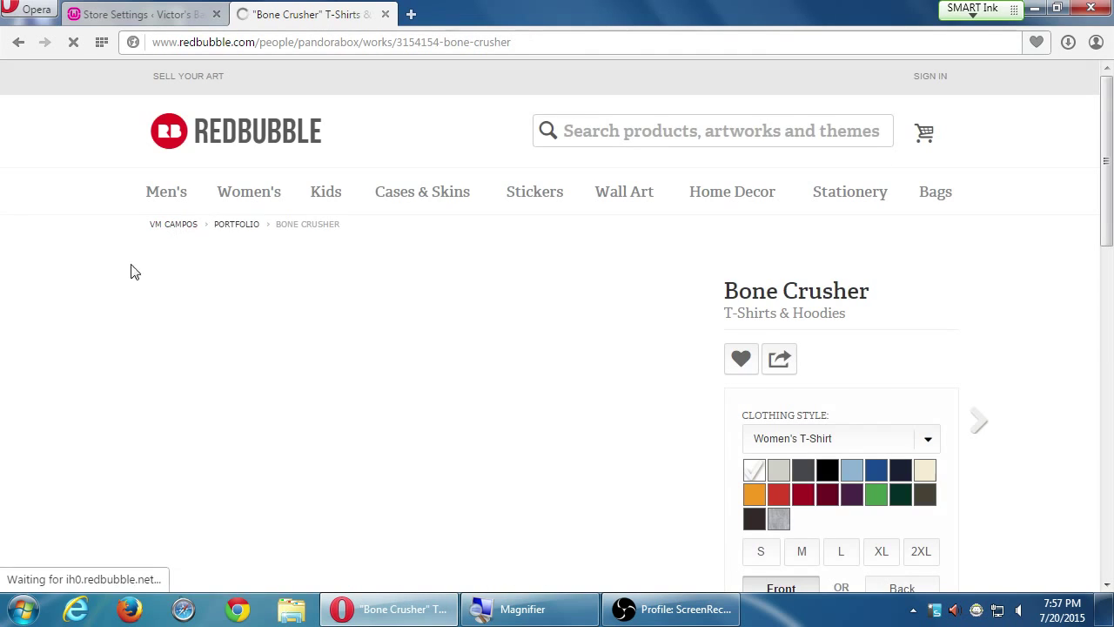
scroll(74, 252, "down", 1)
scroll(74, 252, "down", 1)
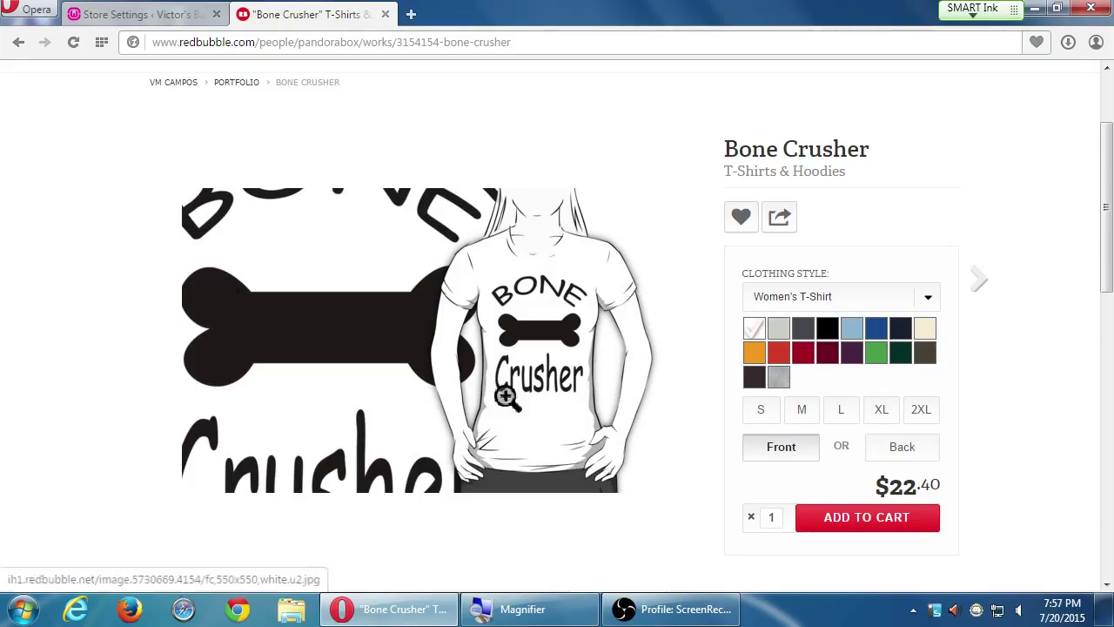
left_click(760, 416)
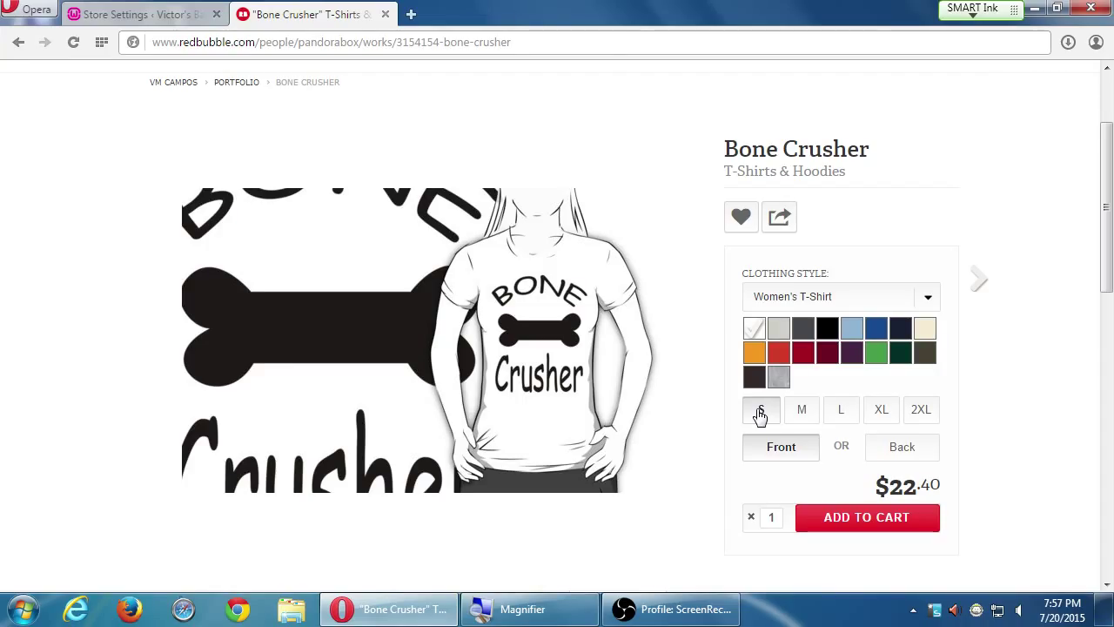
left_click(135, 18)
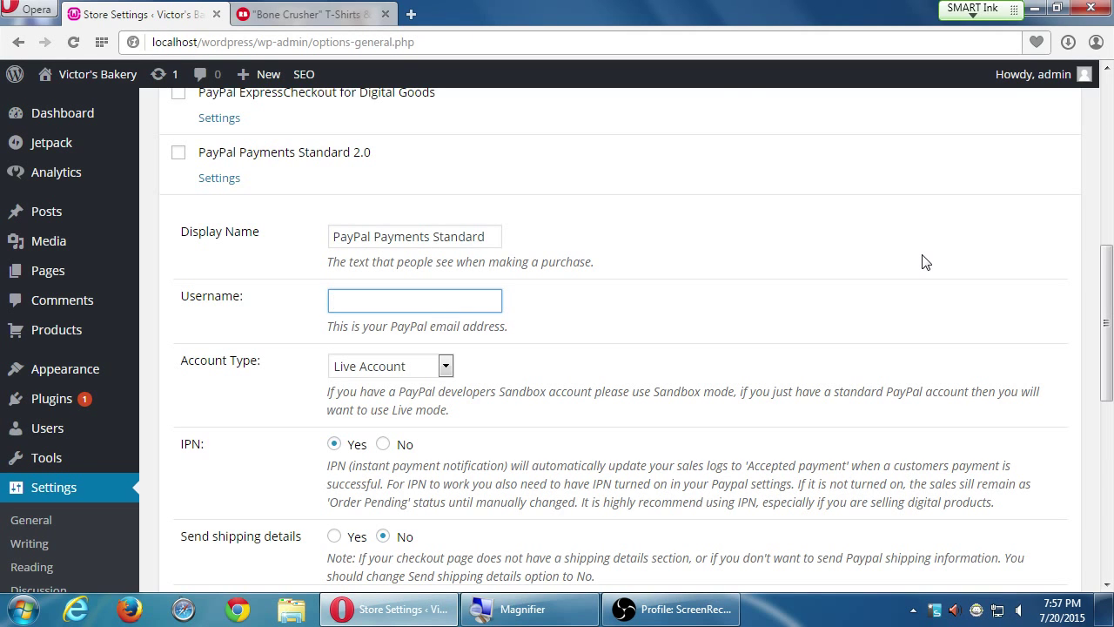
scroll(705, 261, "down", 2)
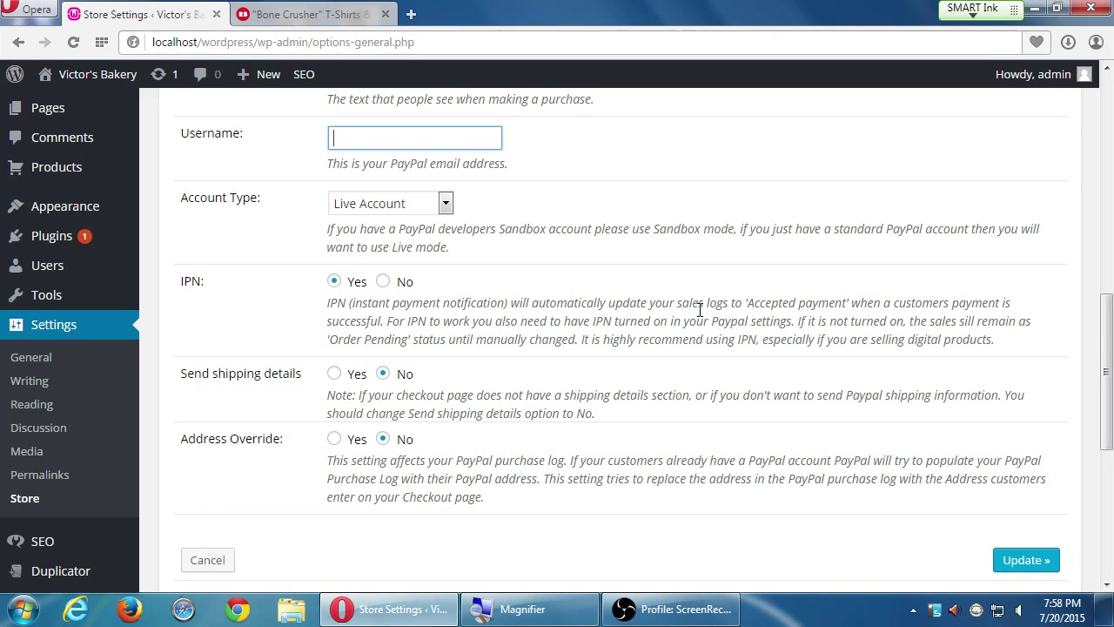
scroll(607, 366, "up", 1)
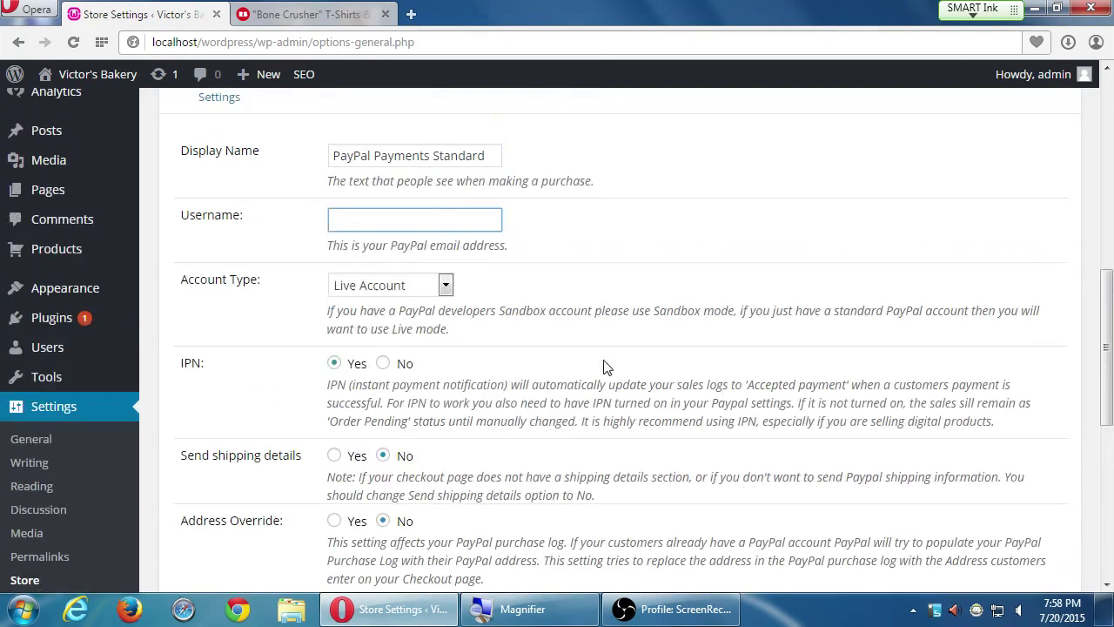
scroll(606, 366, "up", 1)
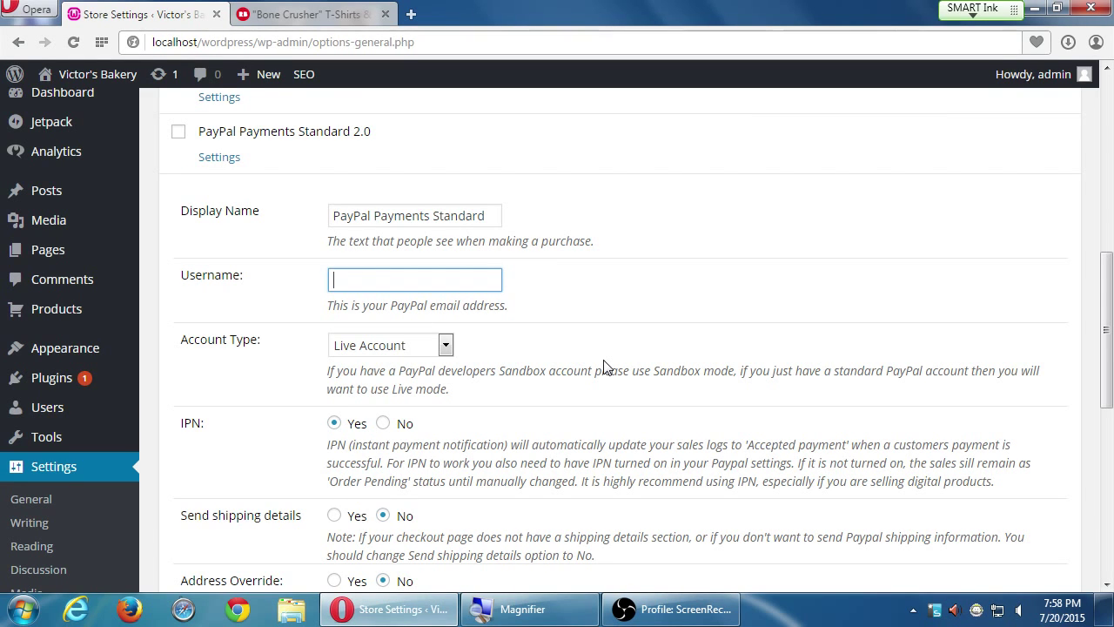
scroll(505, 348, "up", 3)
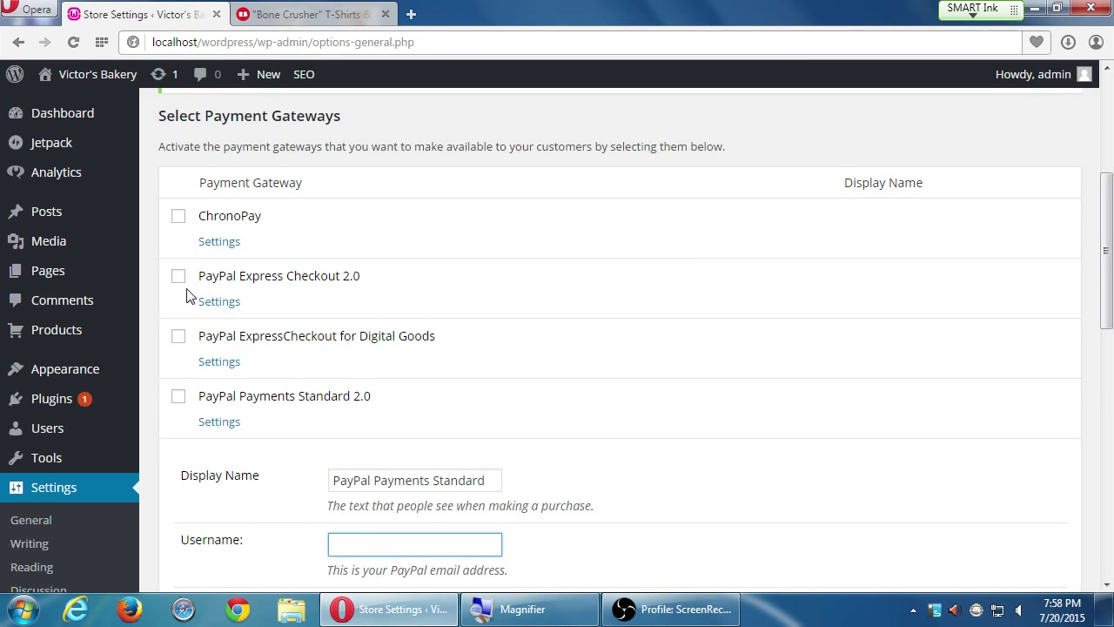
left_click(215, 310)
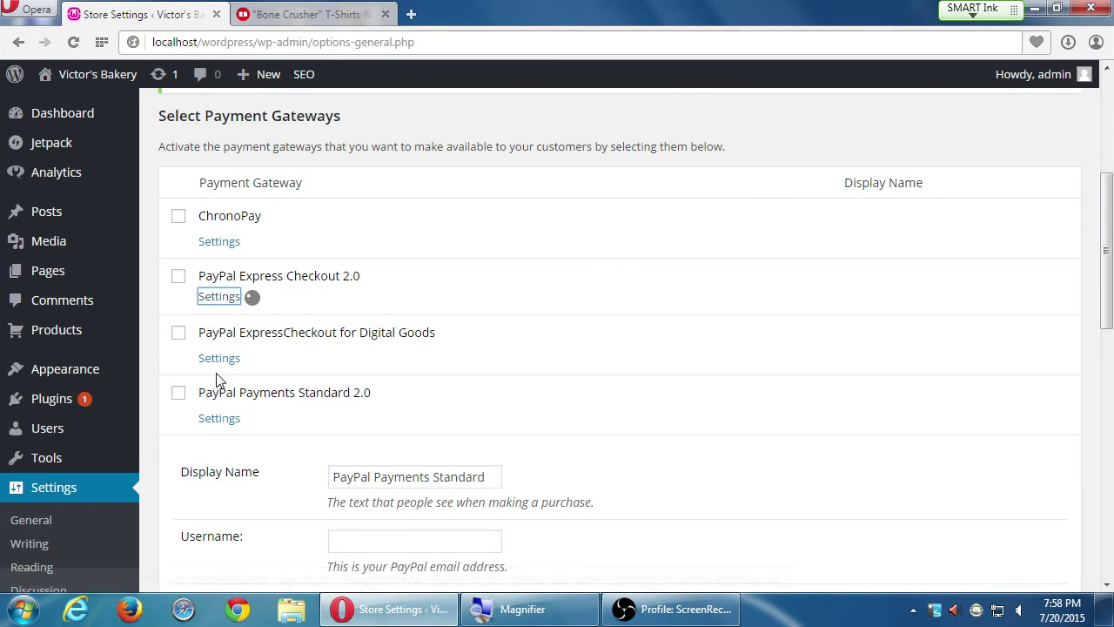
scroll(219, 376, "down", 4)
scroll(222, 383, "up", 8)
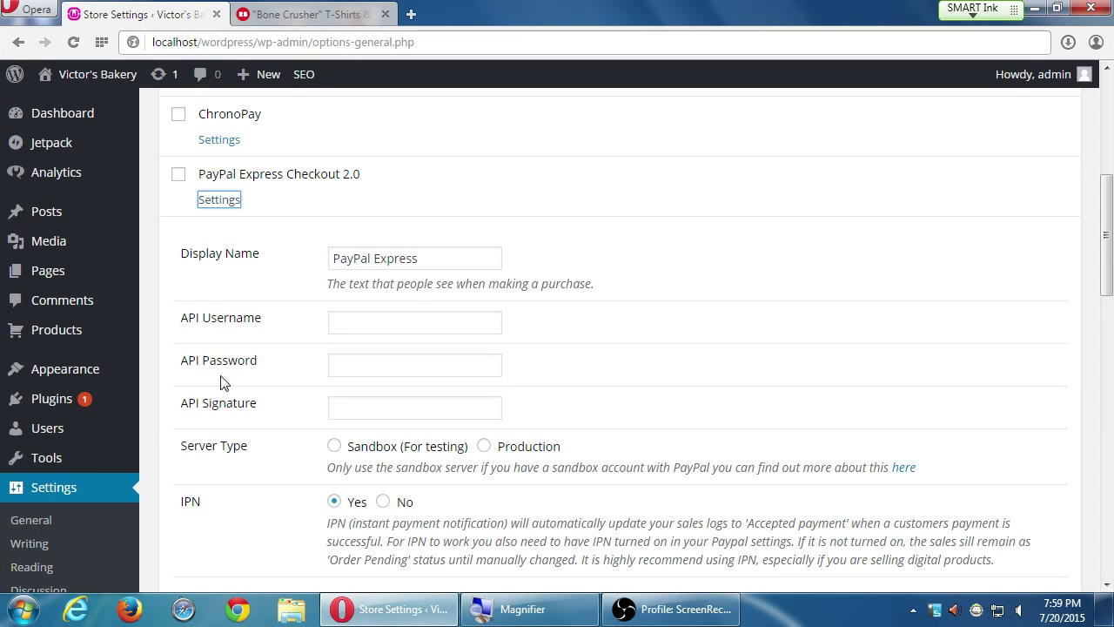
scroll(228, 386, "down", 3)
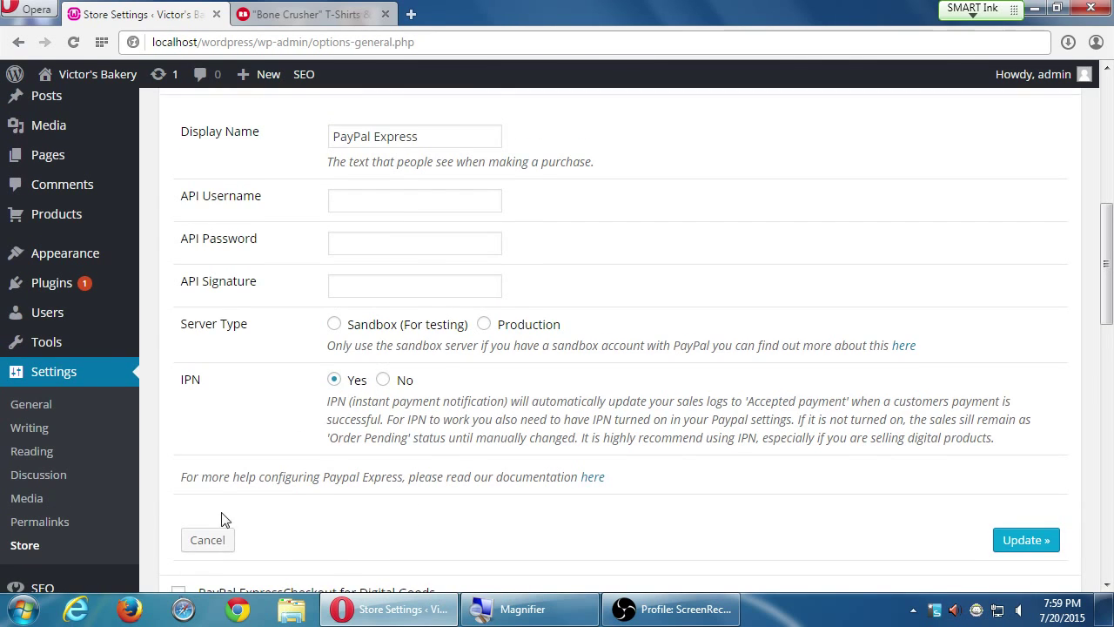
left_click(218, 539)
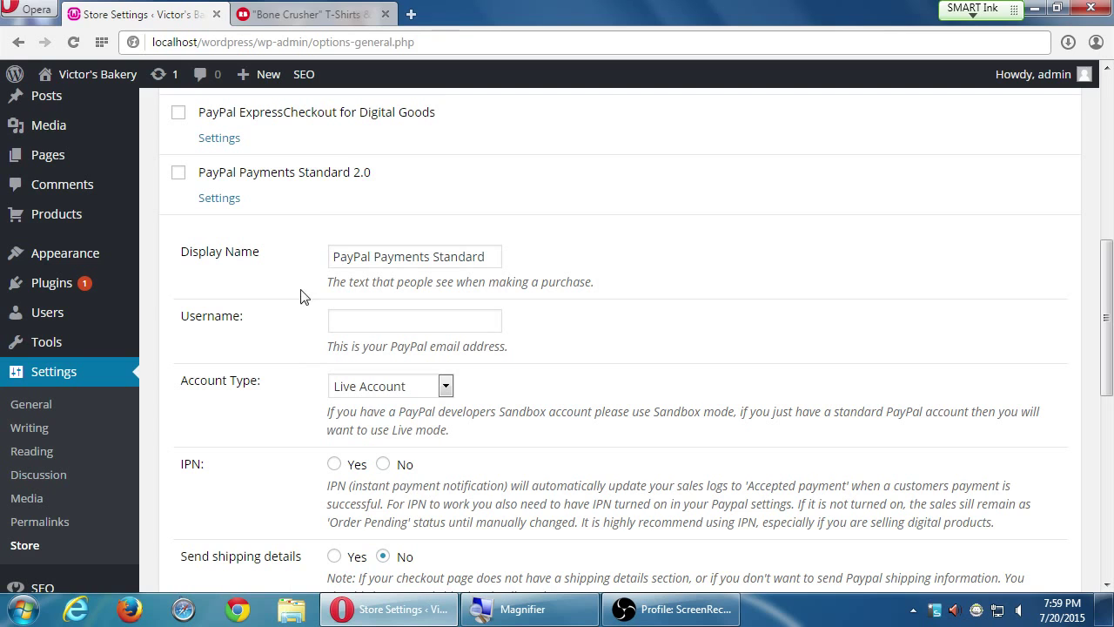
Enter the PayPal account e-mail address in the Username field.
left_click(383, 321)
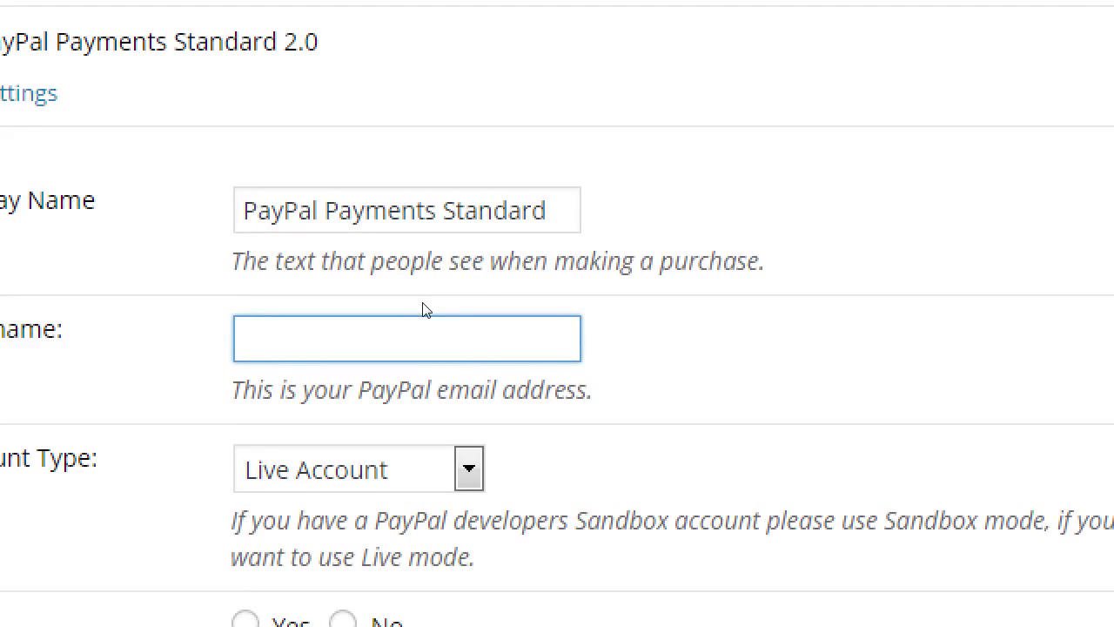
type("mysite@mysite.co")
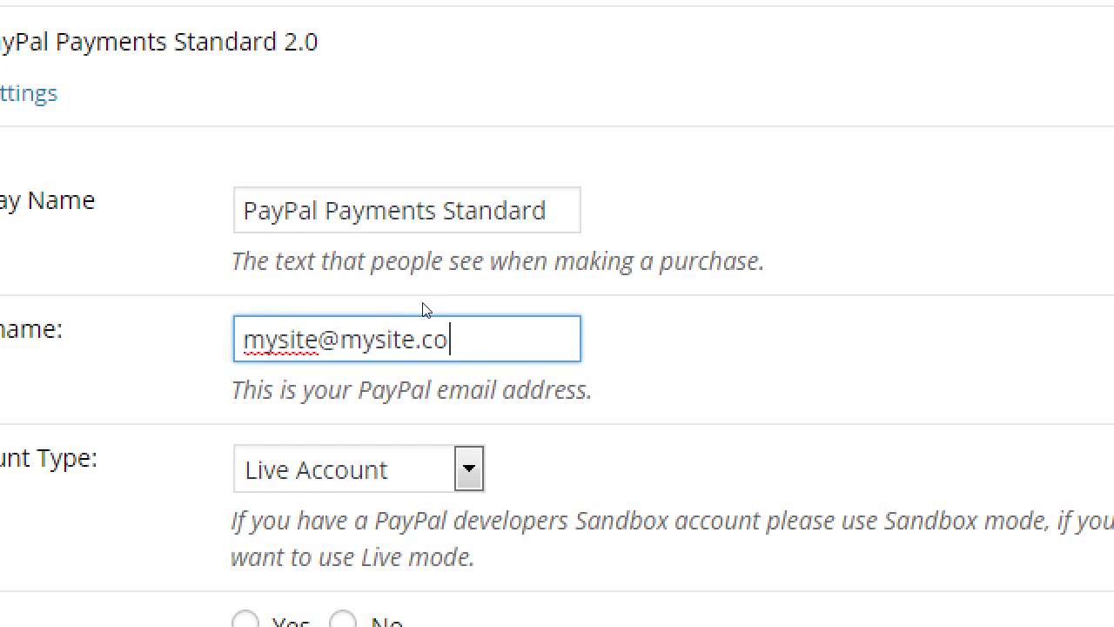
type("m")
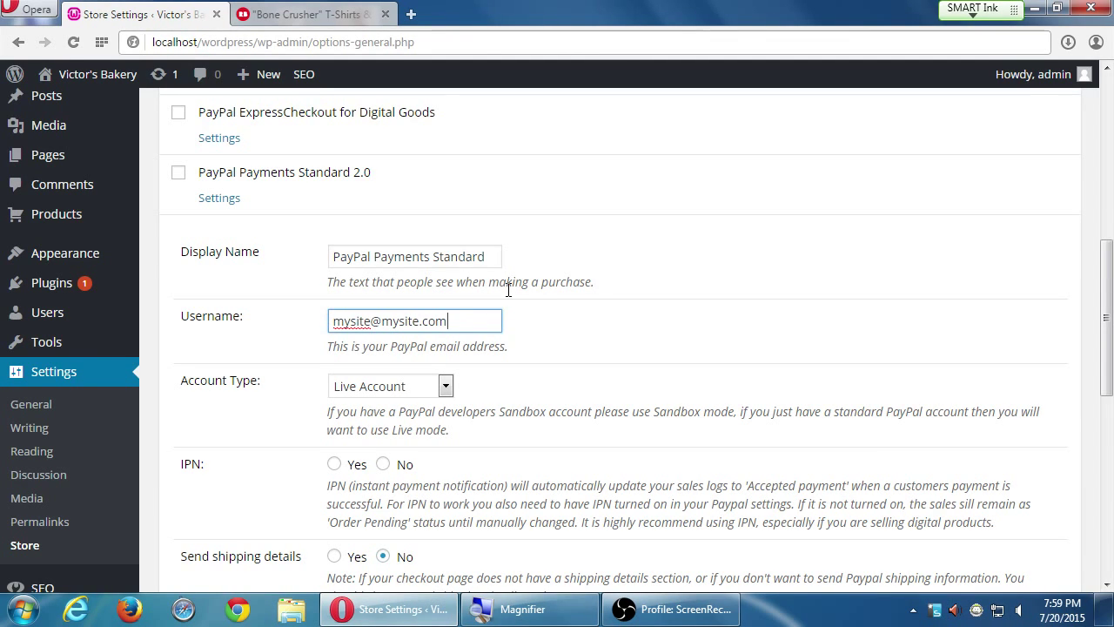
key("super+plus")
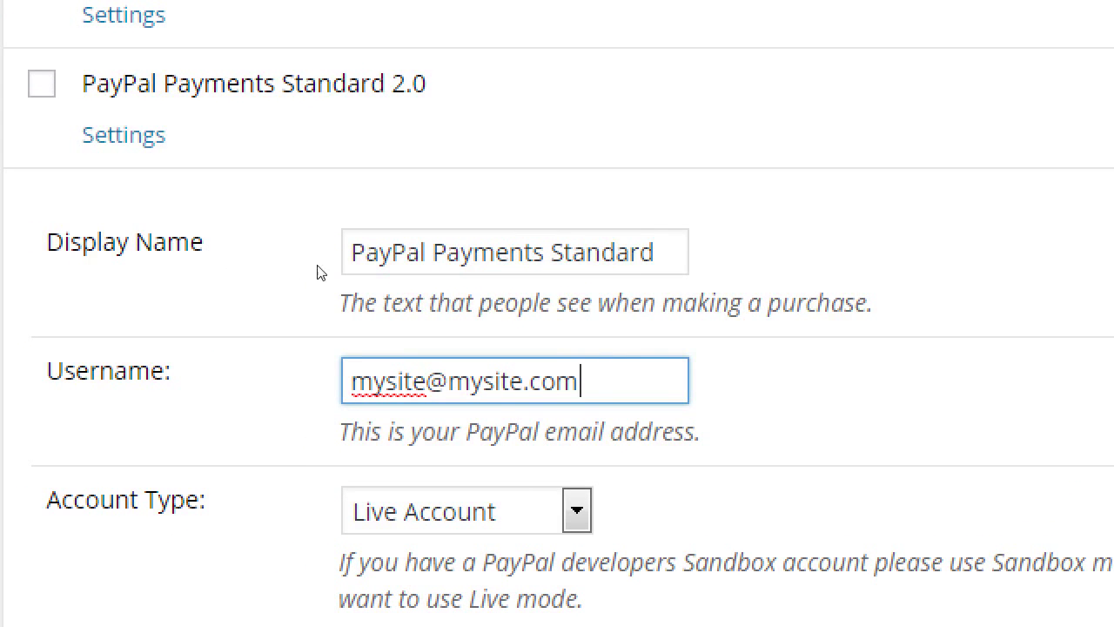
left_click_drag(424, 302, 597, 302)
left_click(505, 281)
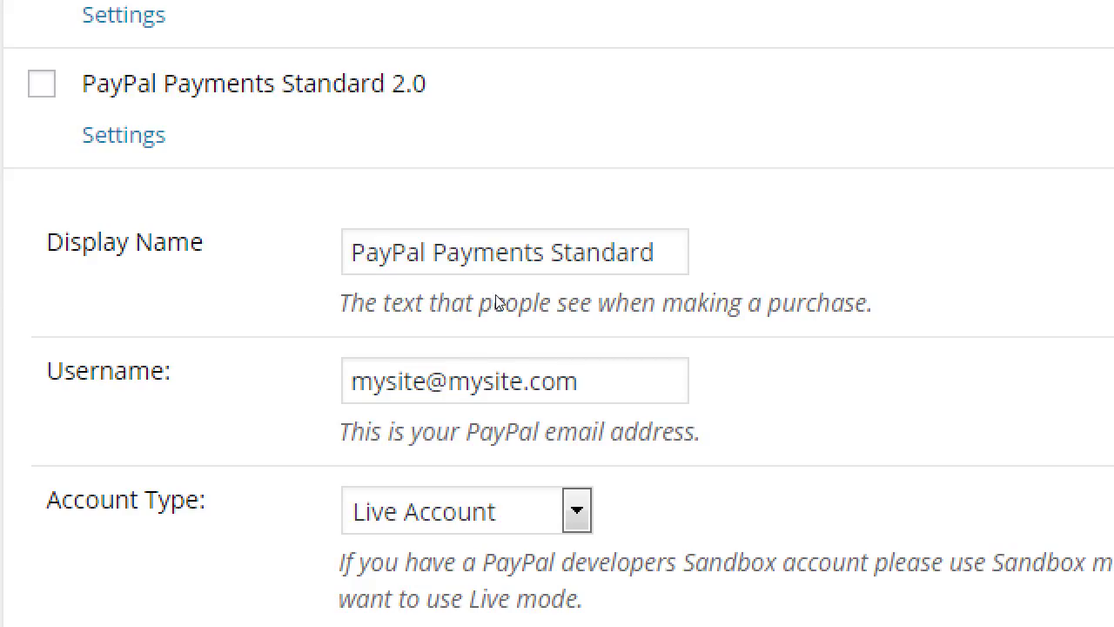
Change the Display Name to 'Pay via PayPal'.
triple_click(499, 251)
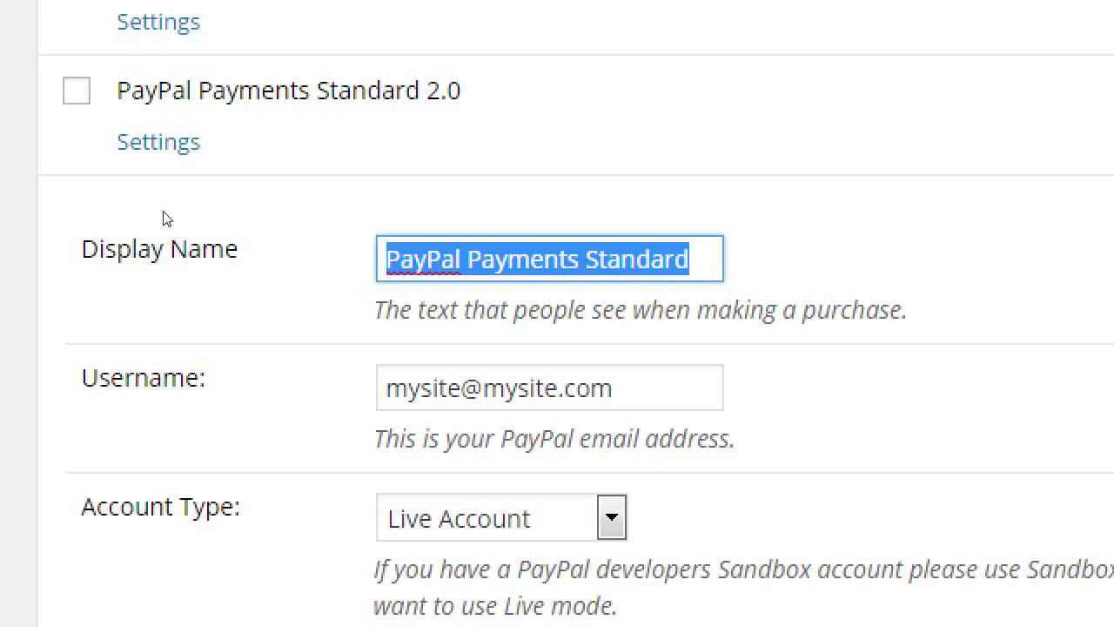
type("PaY")
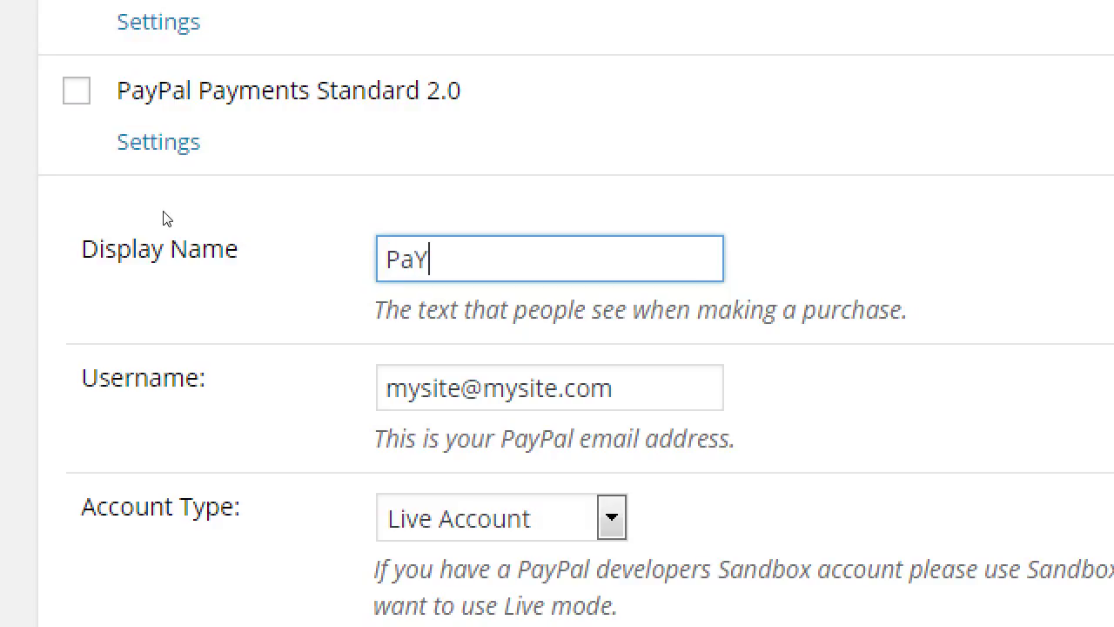
key("BackSpace")
type("yP")
key("BackSpace")
type("via PayPal")
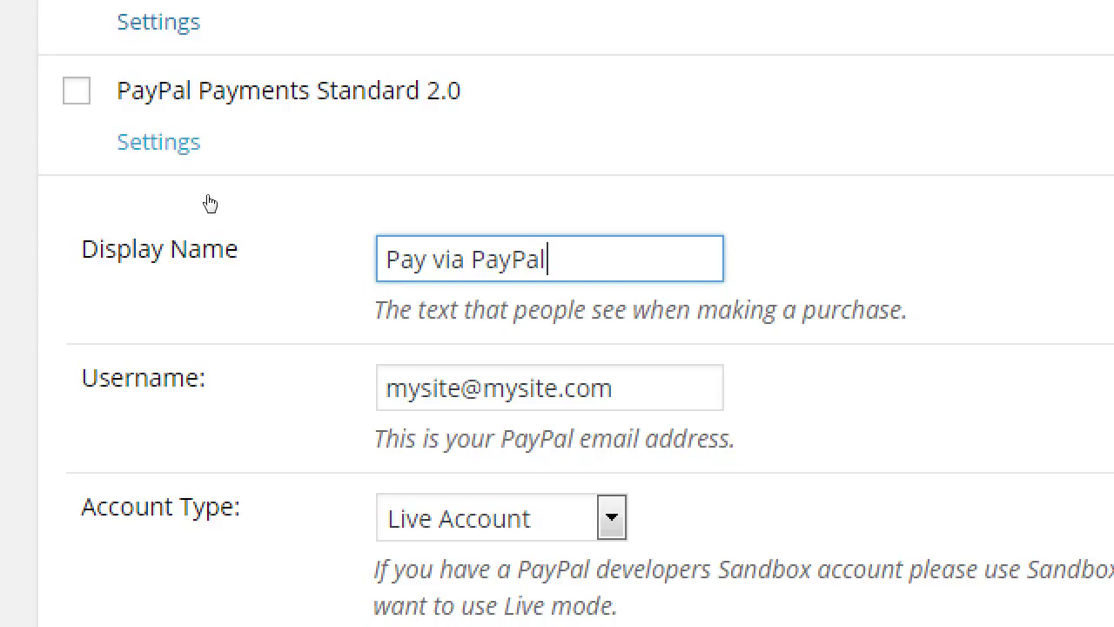
key("shift+Tab")
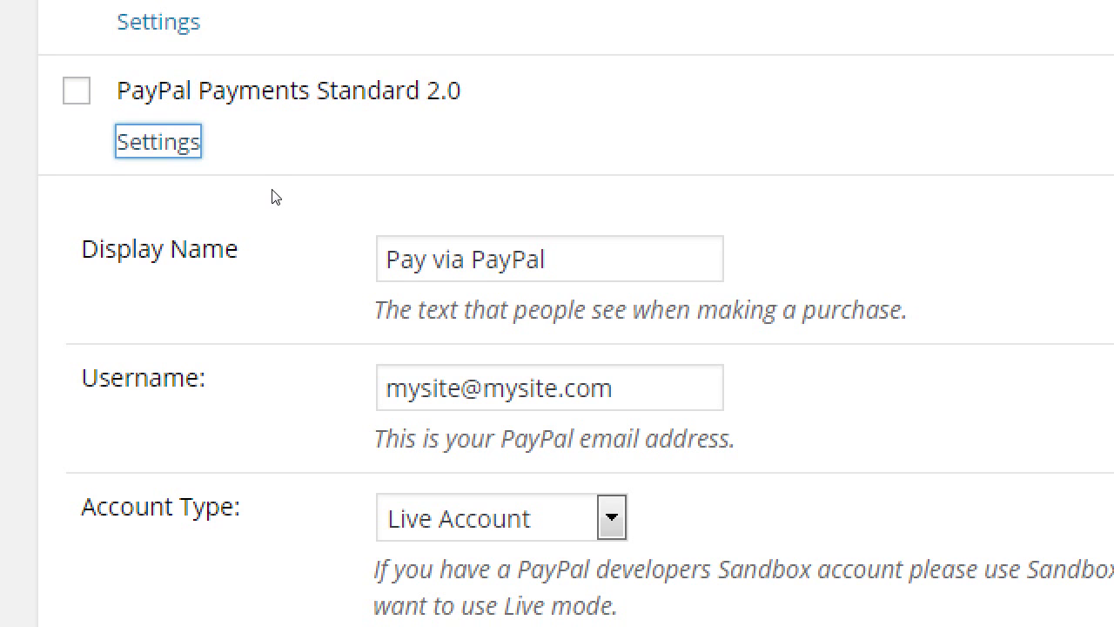
Update the PayPal Payments Standard settings and scroll down to the payment gateway list.
scroll(316, 273, "down", 5)
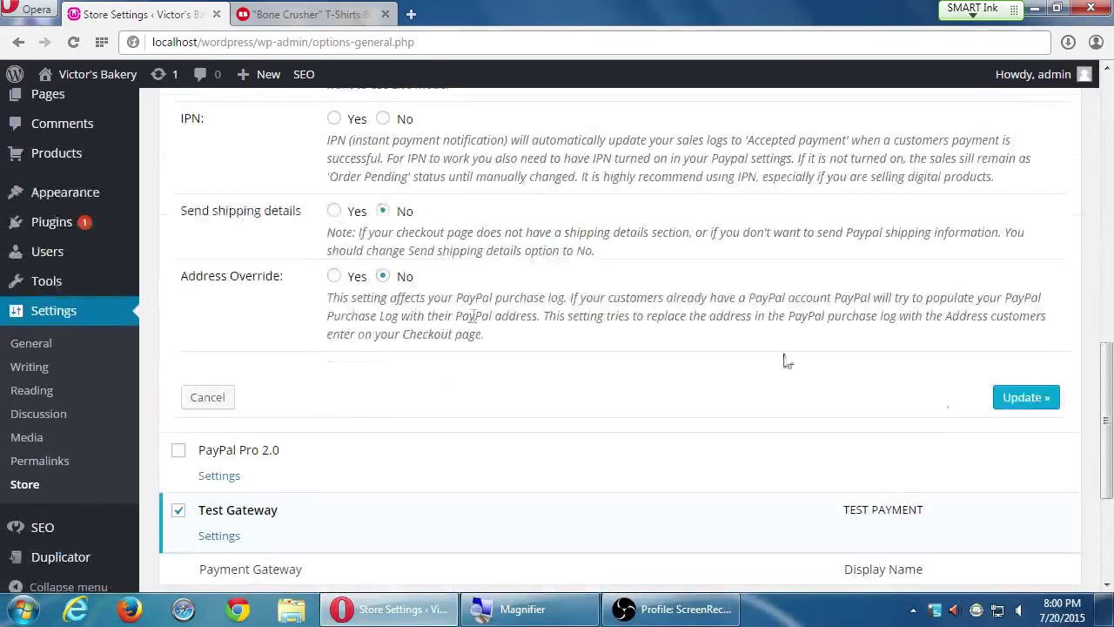
left_click(1044, 397)
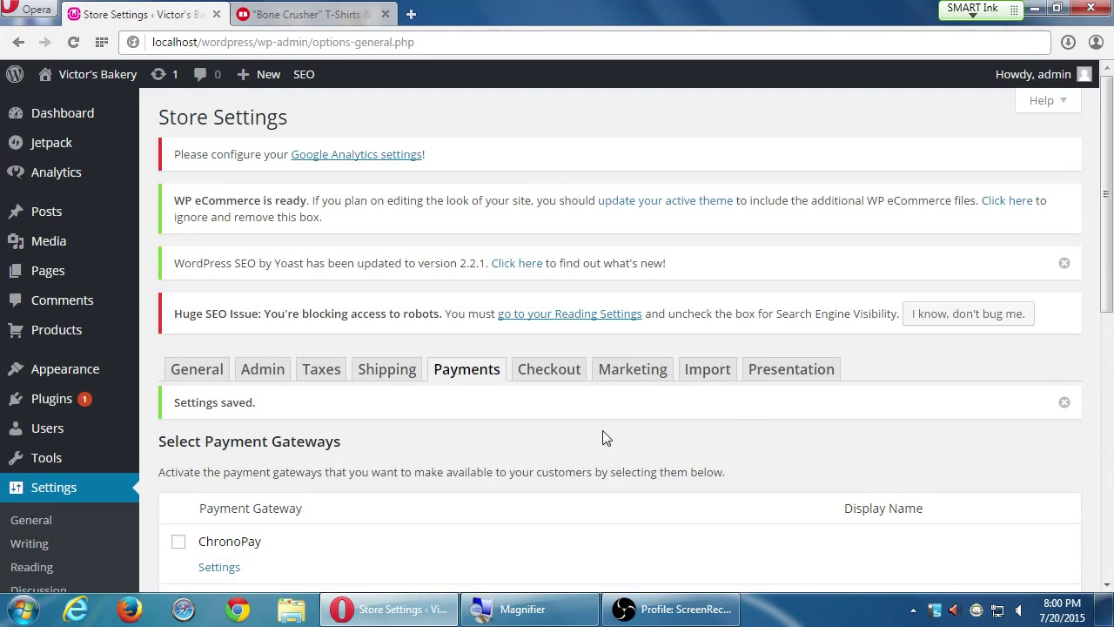
scroll(459, 383, "down", 5)
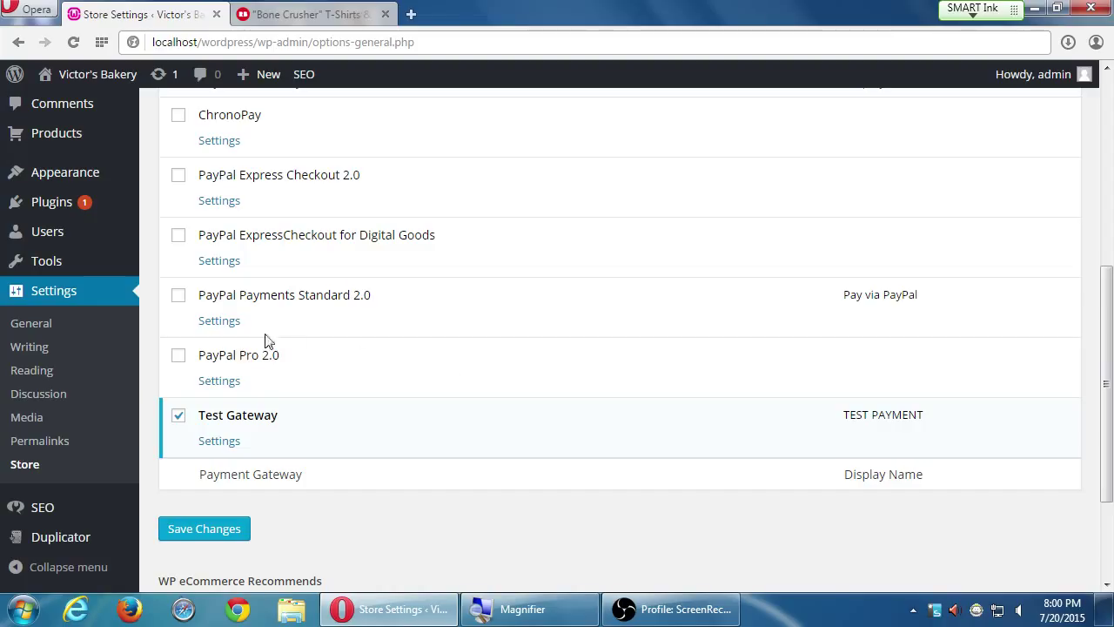
Enable PayPal Payments Standard 2.0, disable Test Gateway, save, and close the Bone Crusher tab.
left_click(176, 298)
left_click(178, 418)
left_click(240, 528)
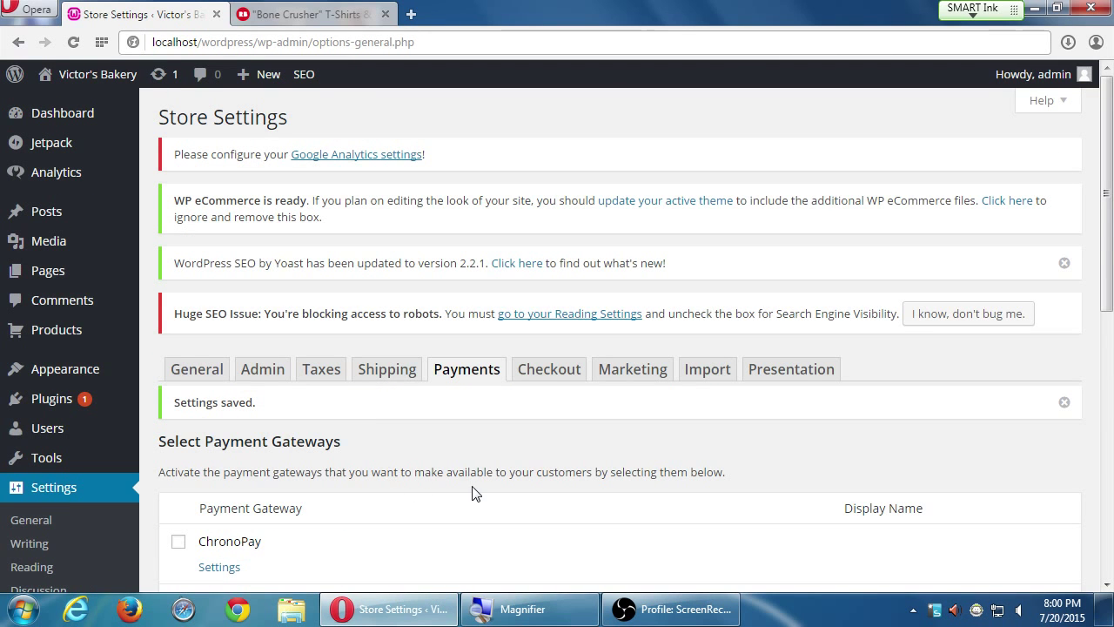
scroll(469, 485, "down", 4)
scroll(472, 493, "down", 2)
scroll(473, 493, "up", 2)
scroll(473, 493, "down", 3)
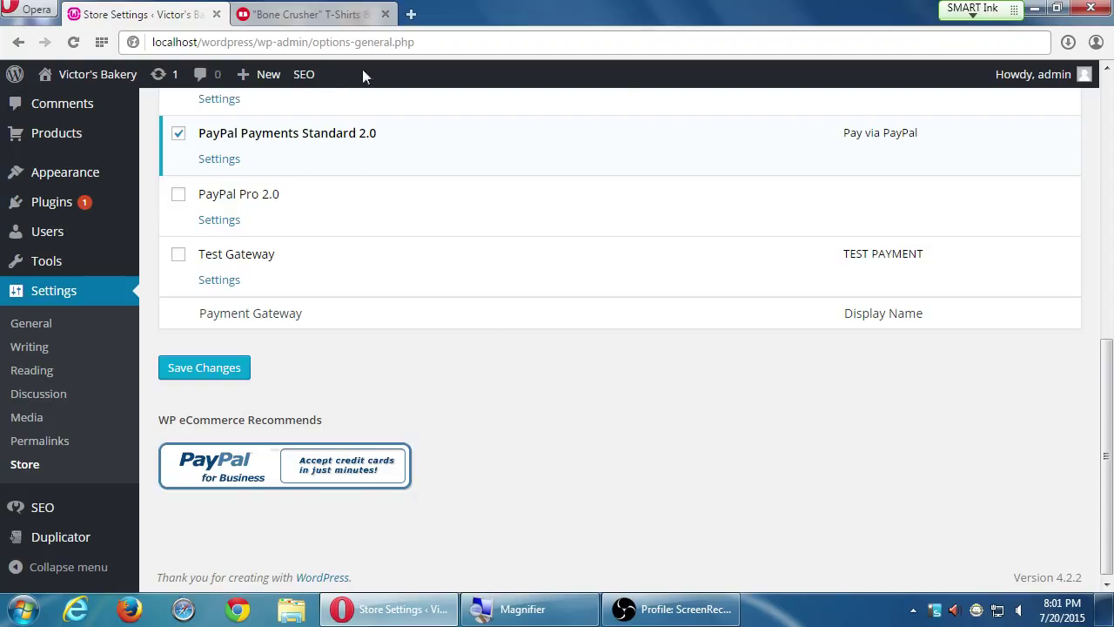
left_click(385, 13)
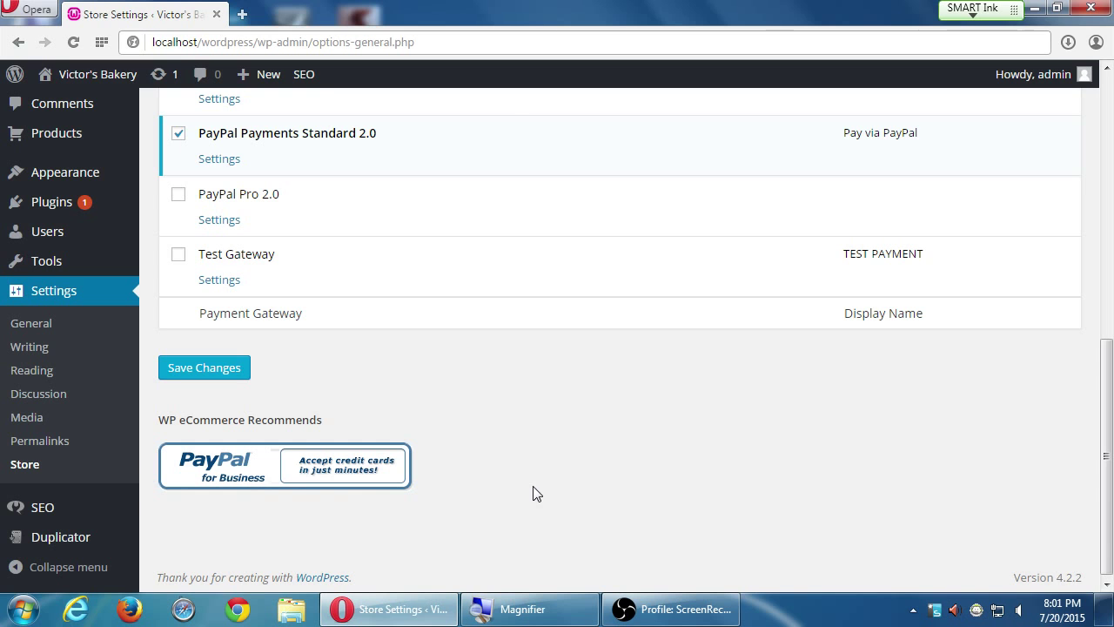
left_click(1106, 212)
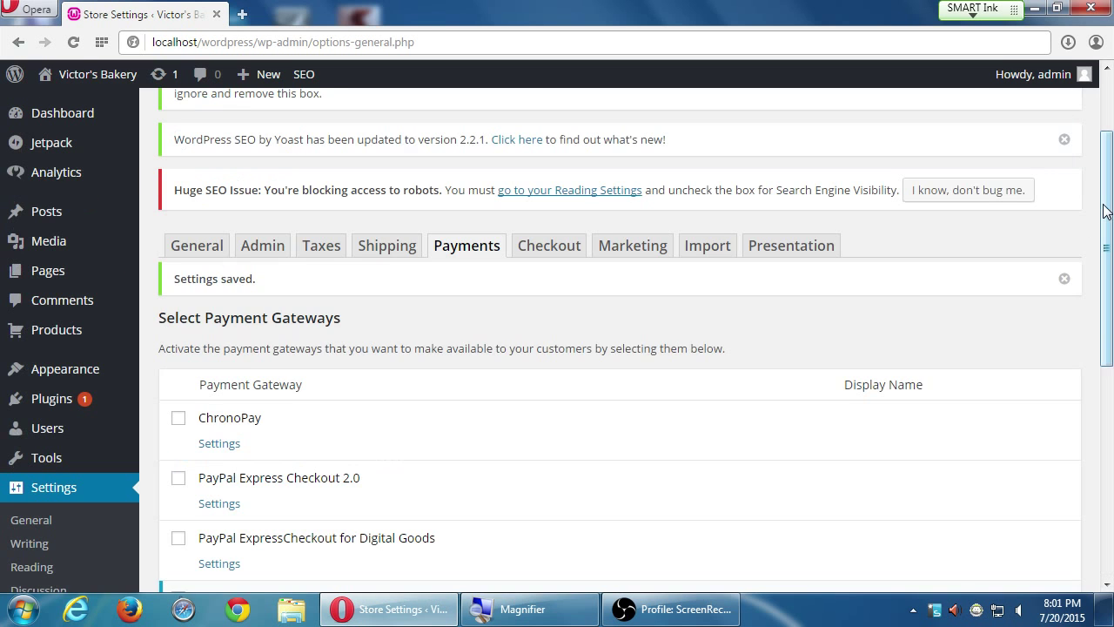
mouse_move(1107, 212)
left_mouse_down()
mouse_move(1109, 160)
mouse_move(1112, 199)
left_mouse_up()
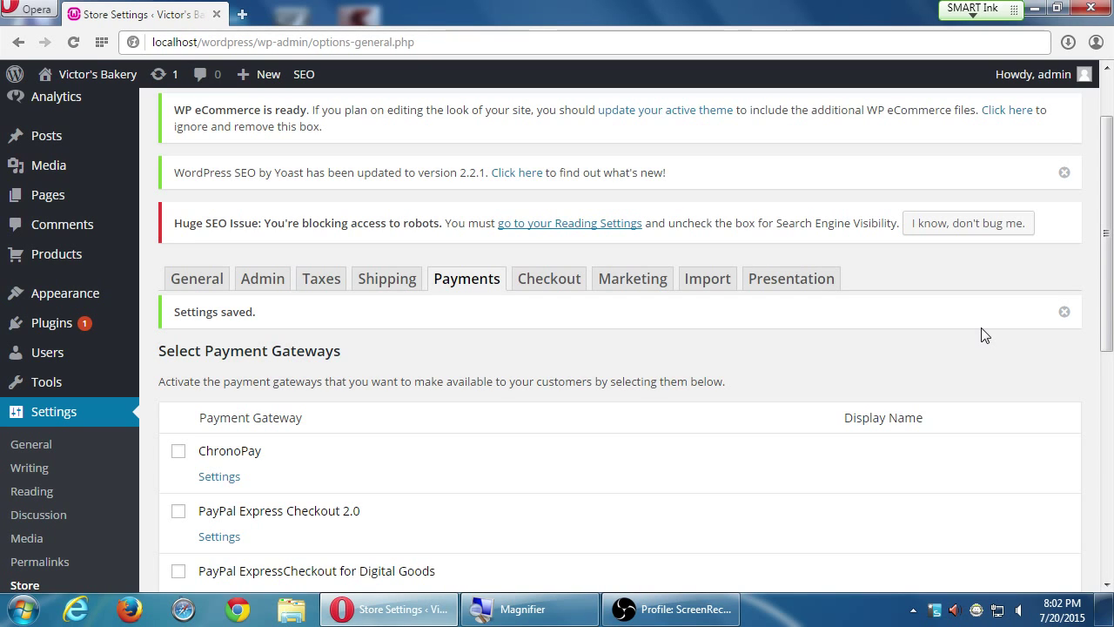
Launch Notepad from the Windows search with 'note'.
key("super")
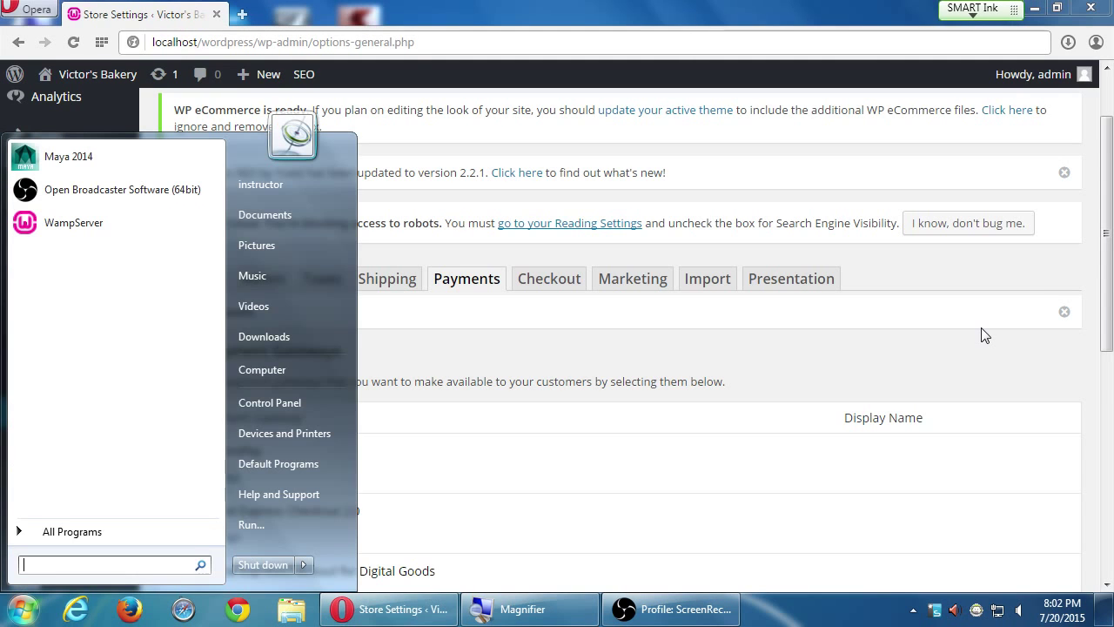
type("no")
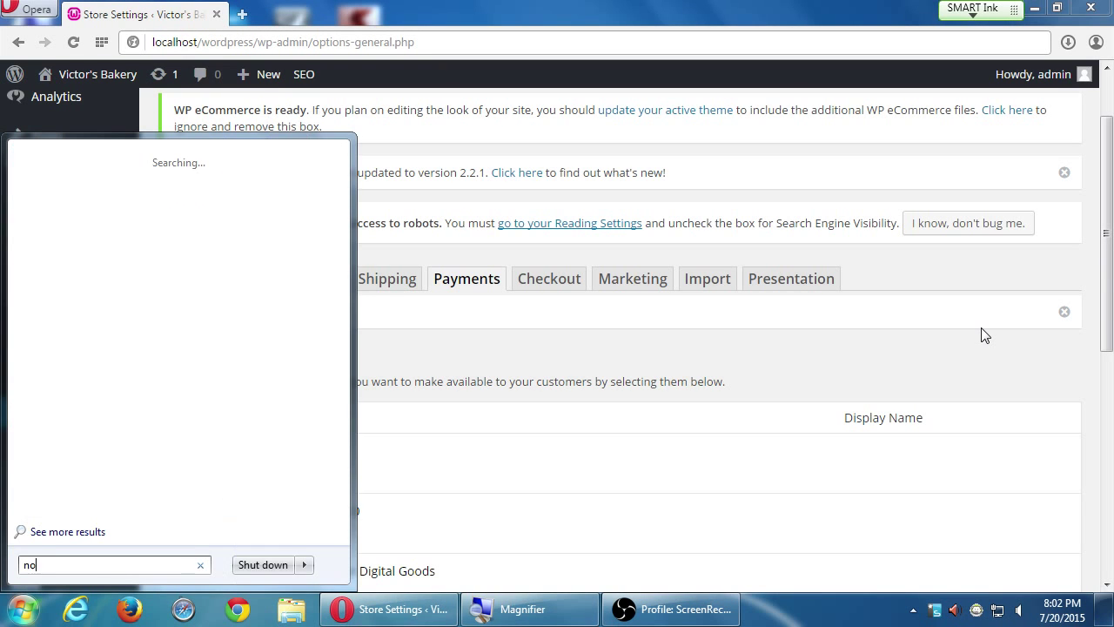
type("te")
key("Down")
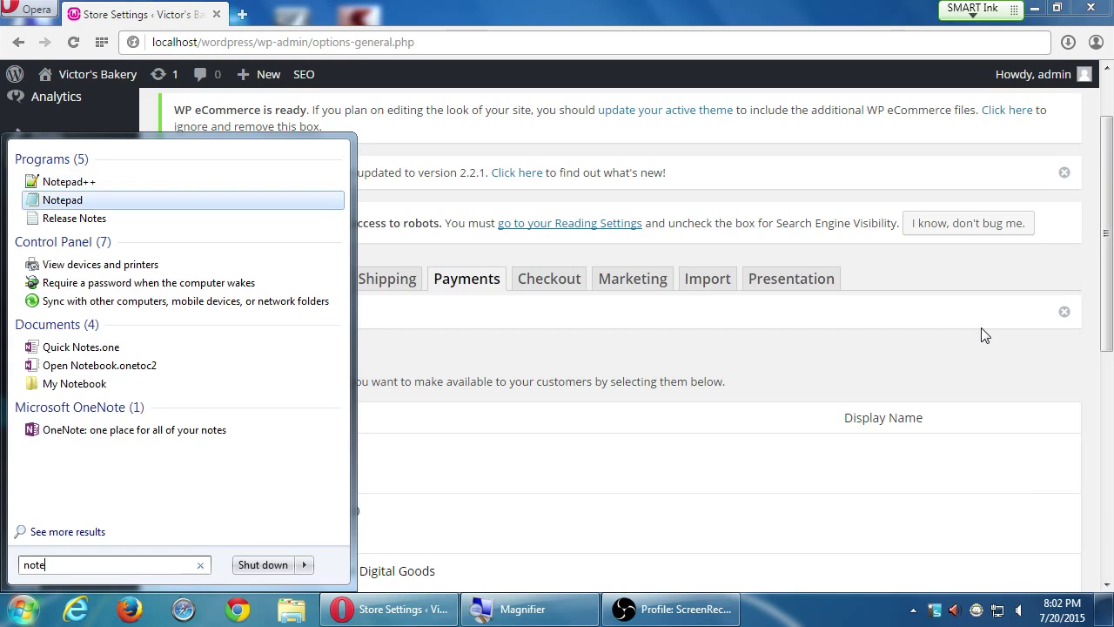
key("Return")
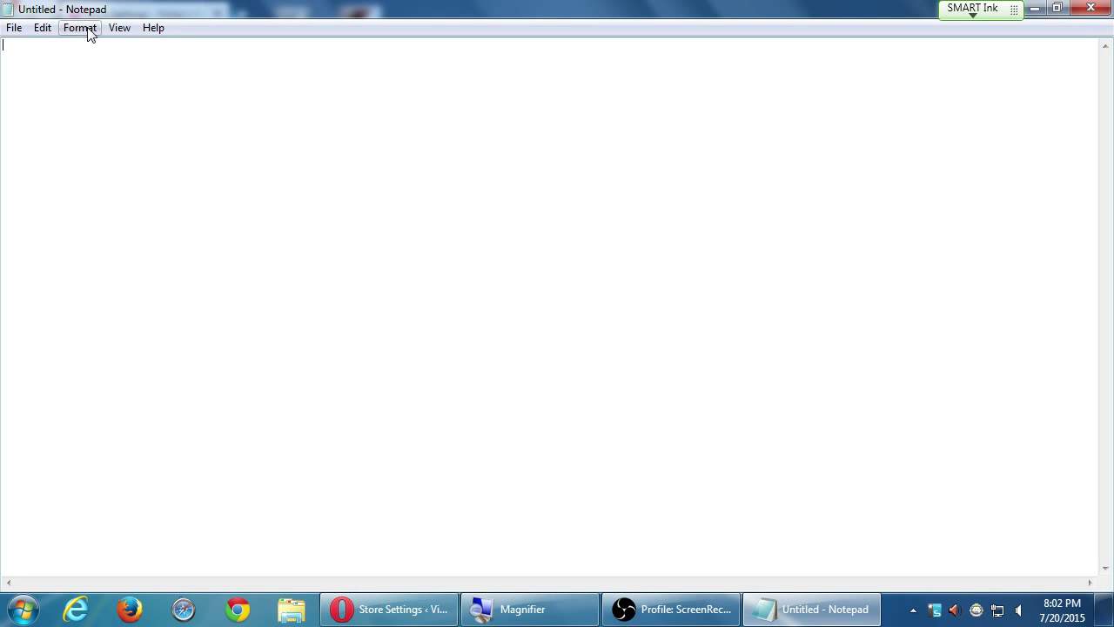
Set the Lucida Console font size to 48 and type some test text.
left_click(88, 32)
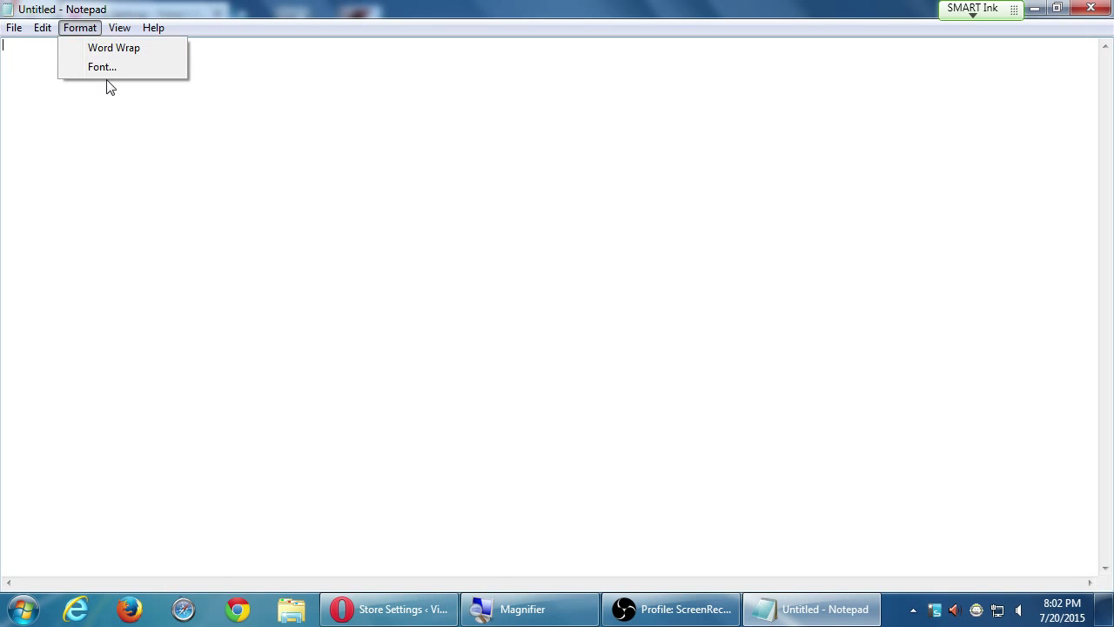
left_click(105, 67)
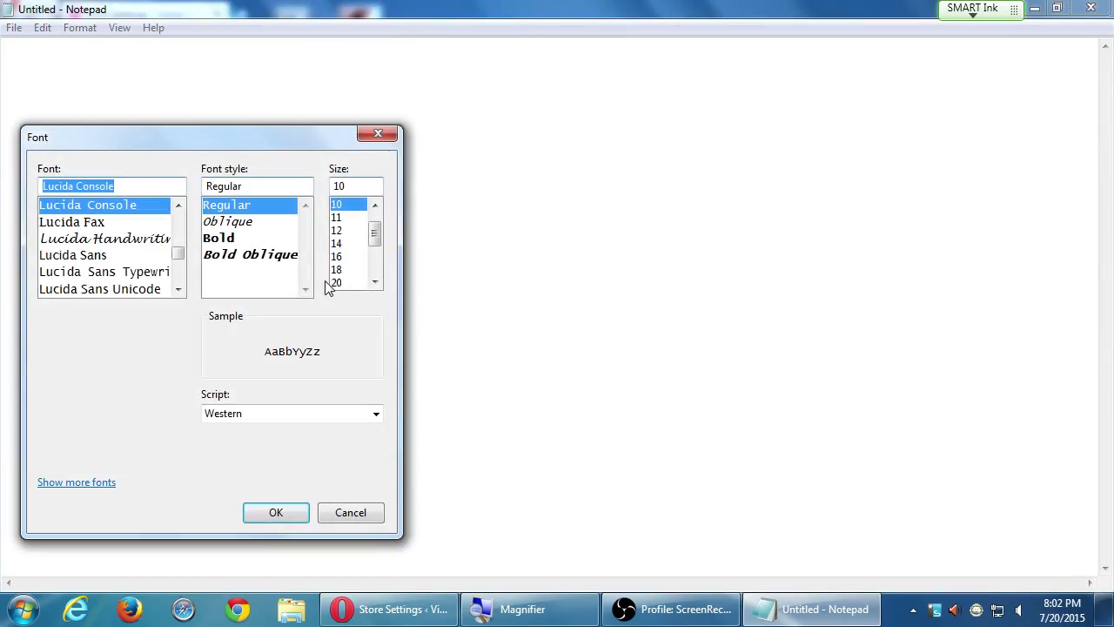
left_click(374, 278)
left_click(374, 279)
left_click(337, 282)
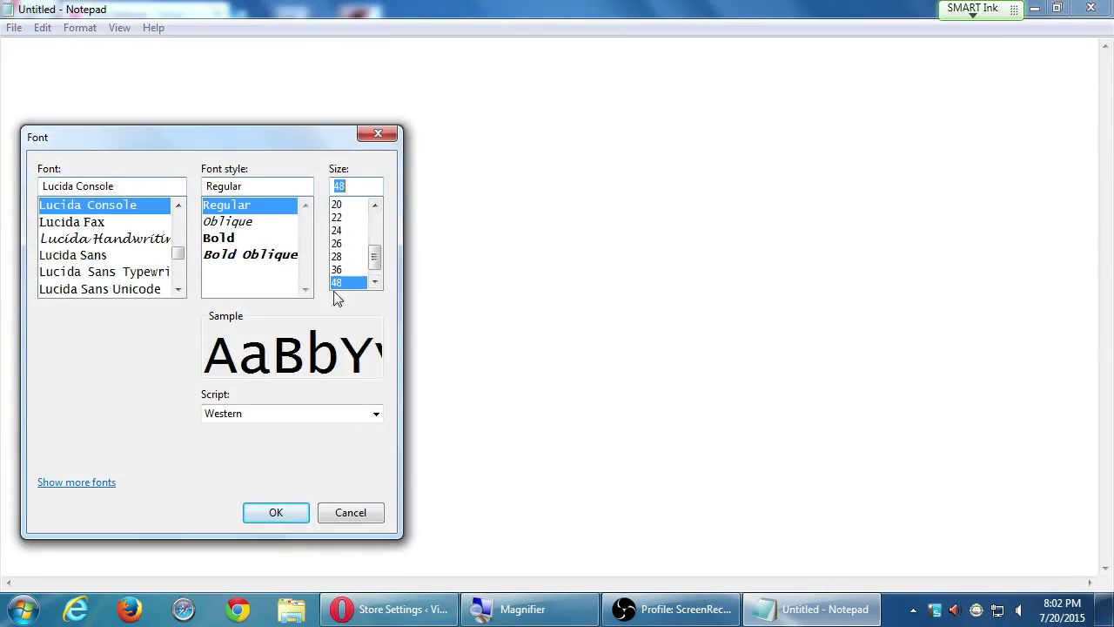
left_click(297, 510)
type("sadffd")
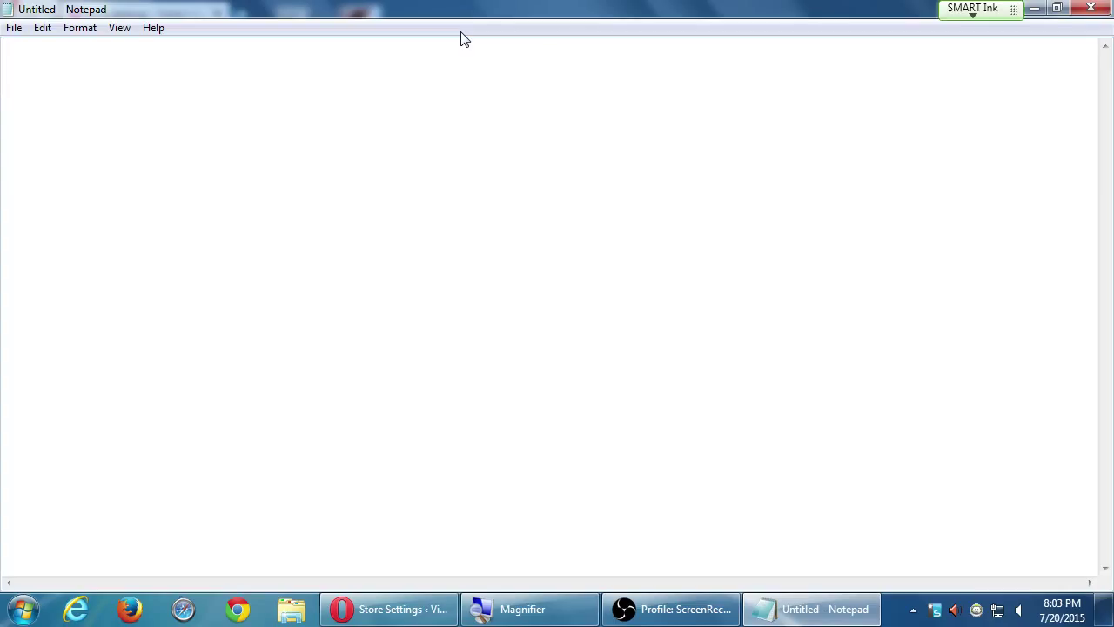
Type the category headings Cakes, Cookies and Pies on separate lines.
type("Cakes")
key("Return")
type("Cookies")
key("Return")
type("Pies")
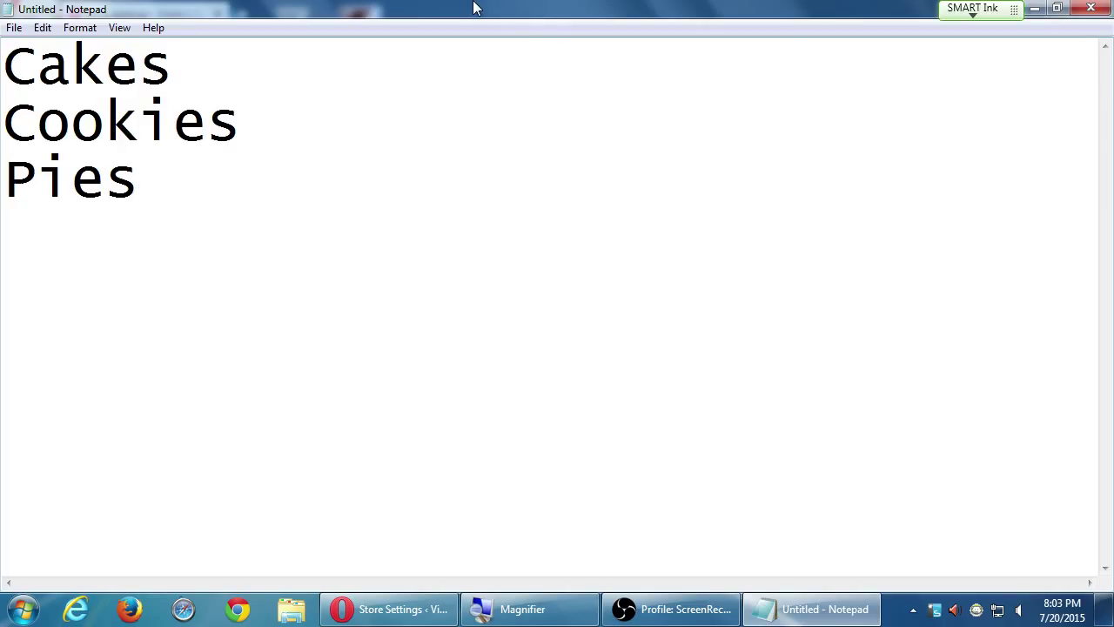
Add indented Birthday, Weddings and Chocolate lines under Cakes.
key("Up")
key("Up")
key("End")
key("Return")
key("Tab")
type("Birthday")
key("Return")
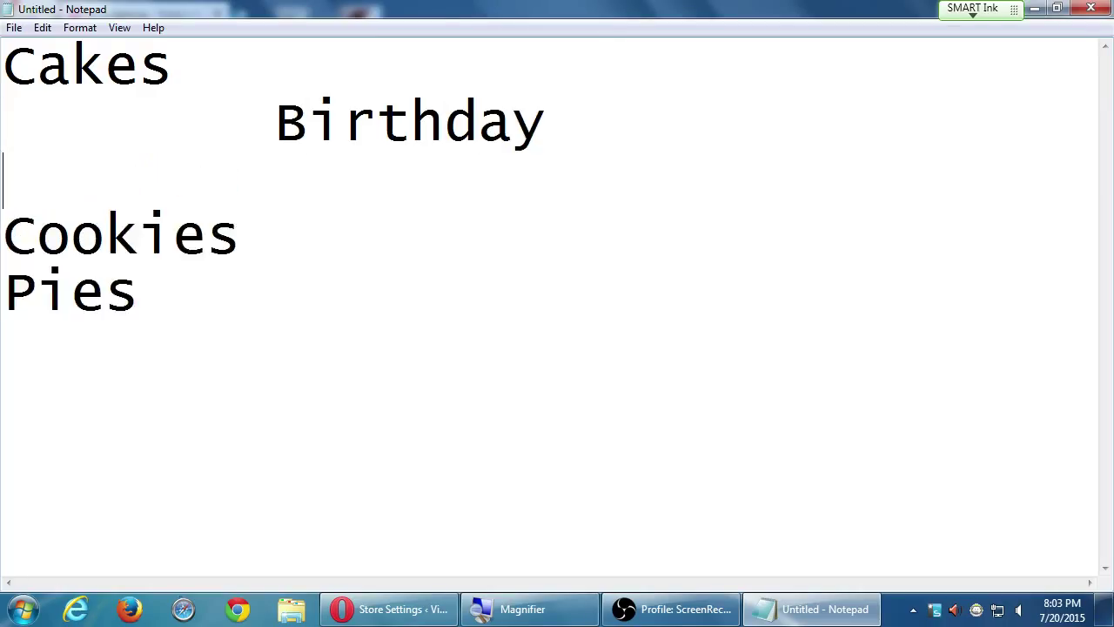
key("Tab")
type("Weddn")
key("BackSpace")
type("ings")
key("Return")
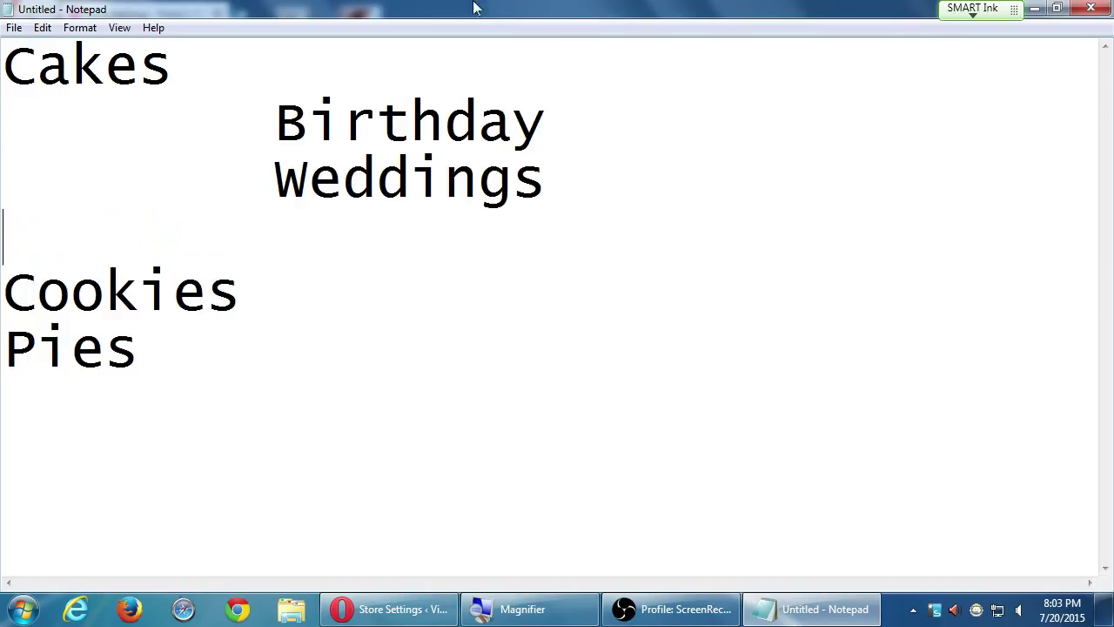
key("Tab")
type("Chocolate")
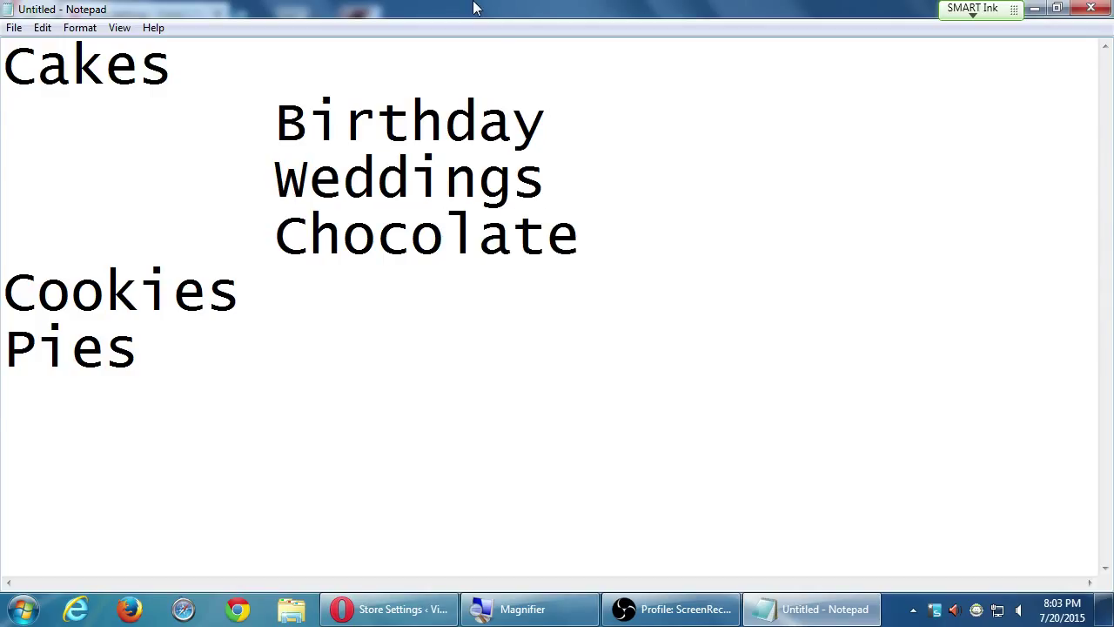
Add indented Chocolate chip and Sugar cookies lines under Cookies.
key("Down")
key("Return")
key("Tab")
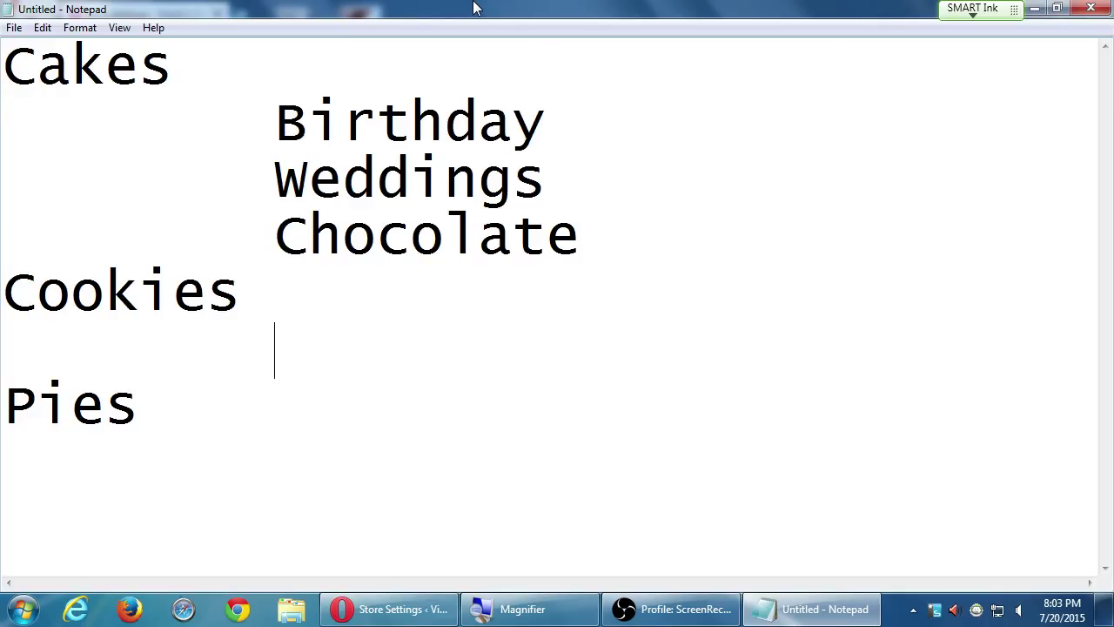
type("Chocol")
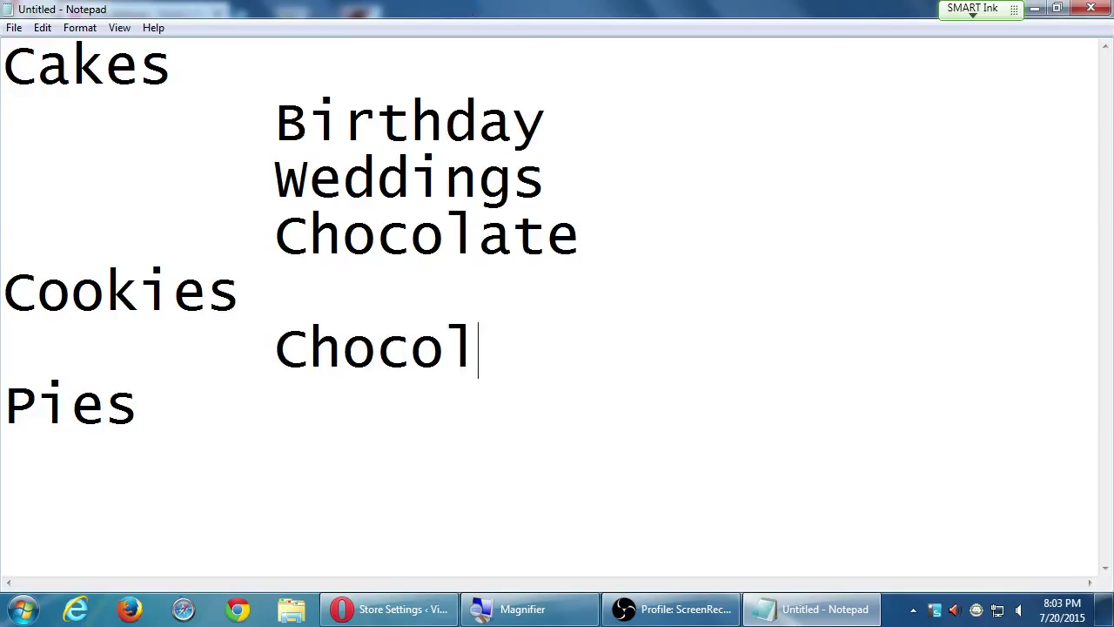
type("ate chip")
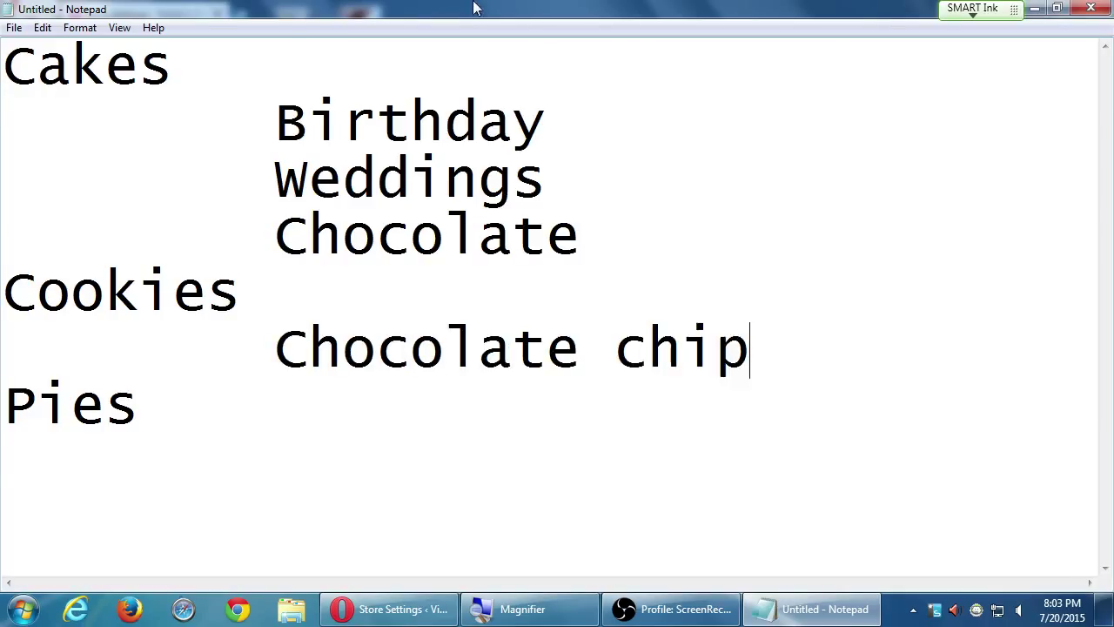
key("Return")
key("Tab")
type("P")
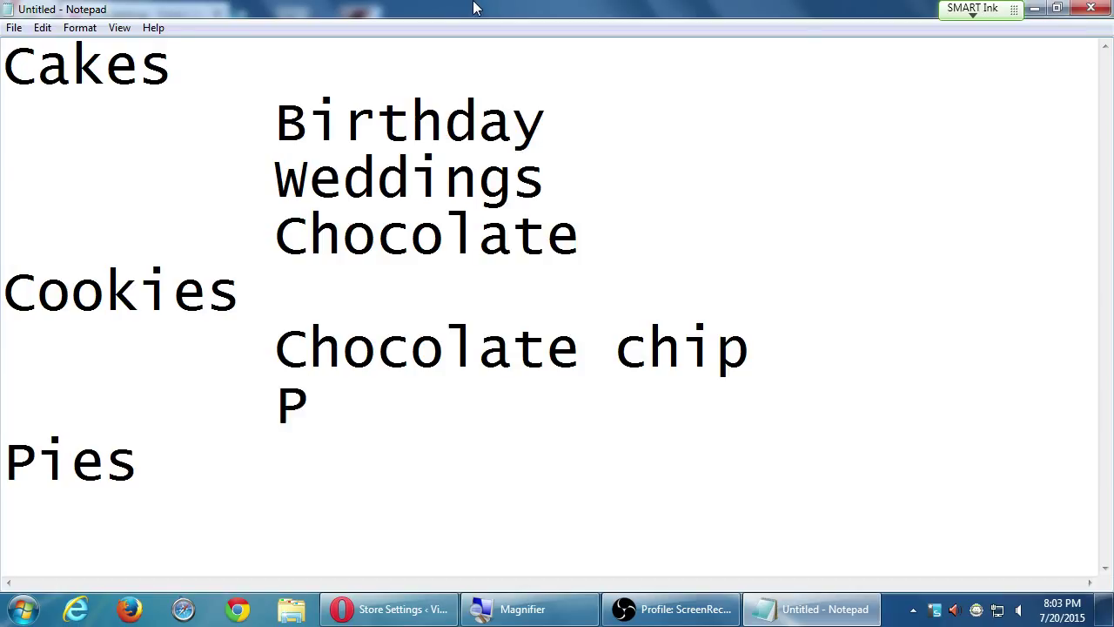
key("BackSpace")
type("Sugar cookies")
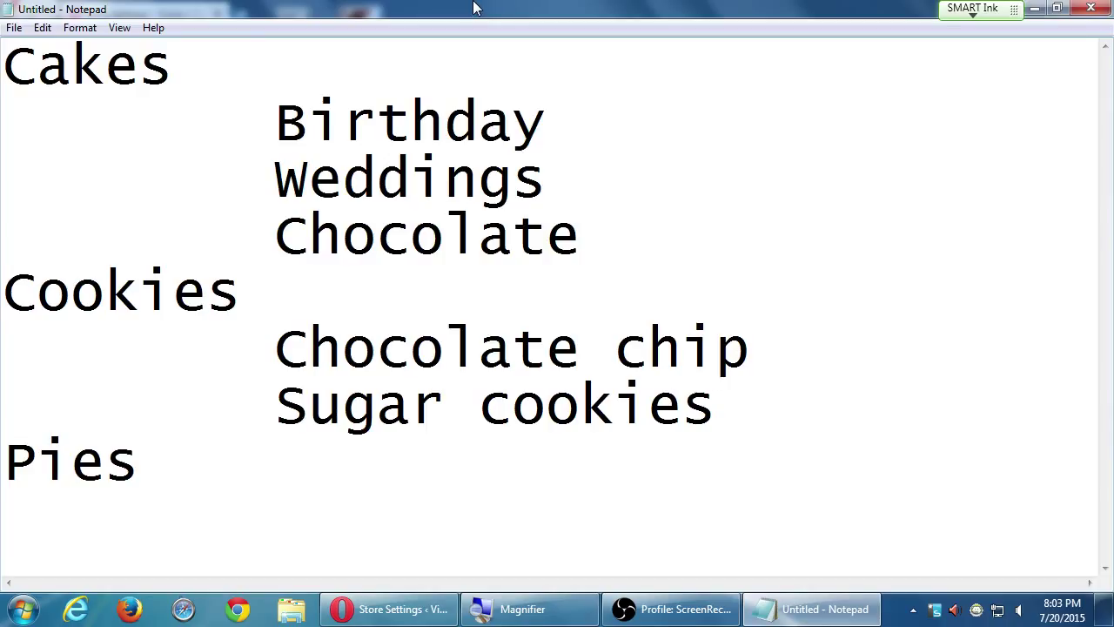
Add indented Key Lime Pie and Pecan Pie lines under Pies.
key("Down")
key("Return")
key("Tab")
type("Key Lime Pie")
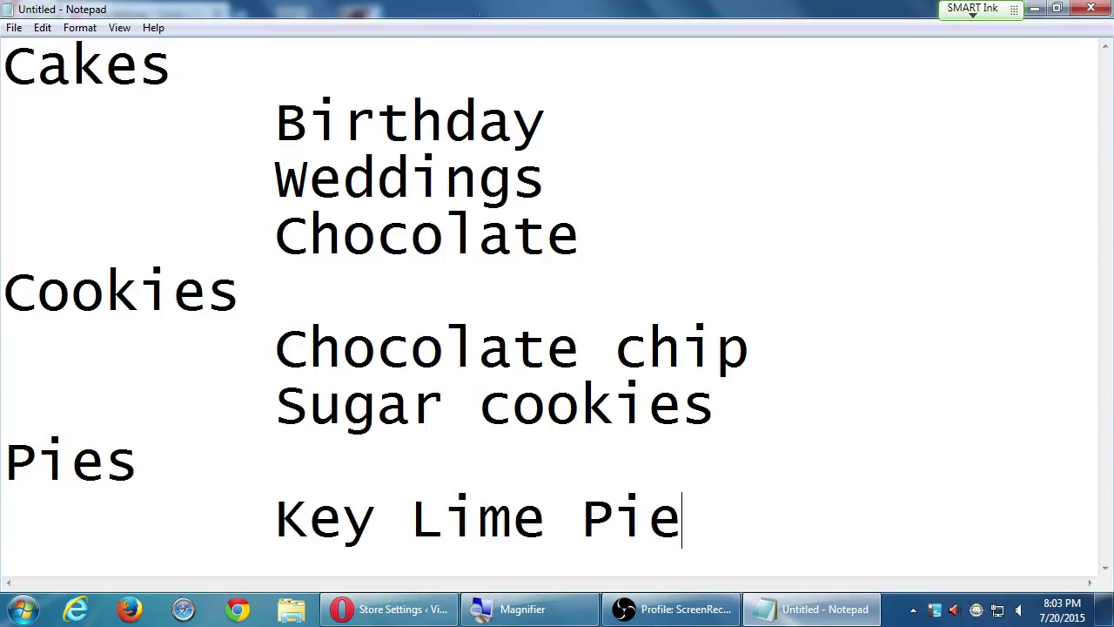
key("Return")
key("Tab")
type("Pecan")
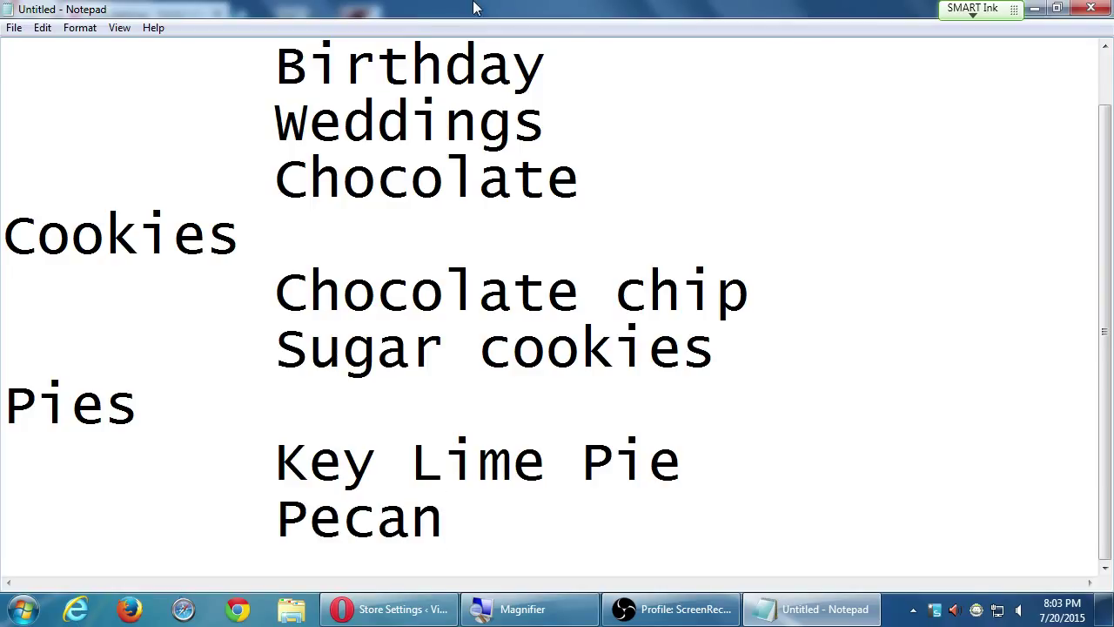
type(" Pie")
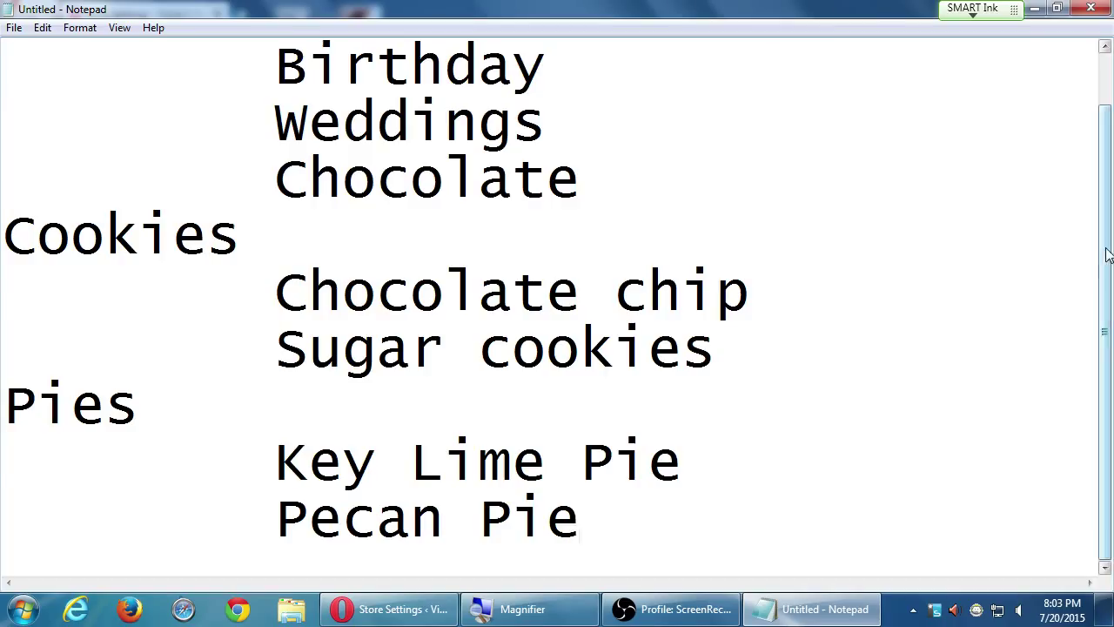
left_click_drag(1106, 253, 1107, 172)
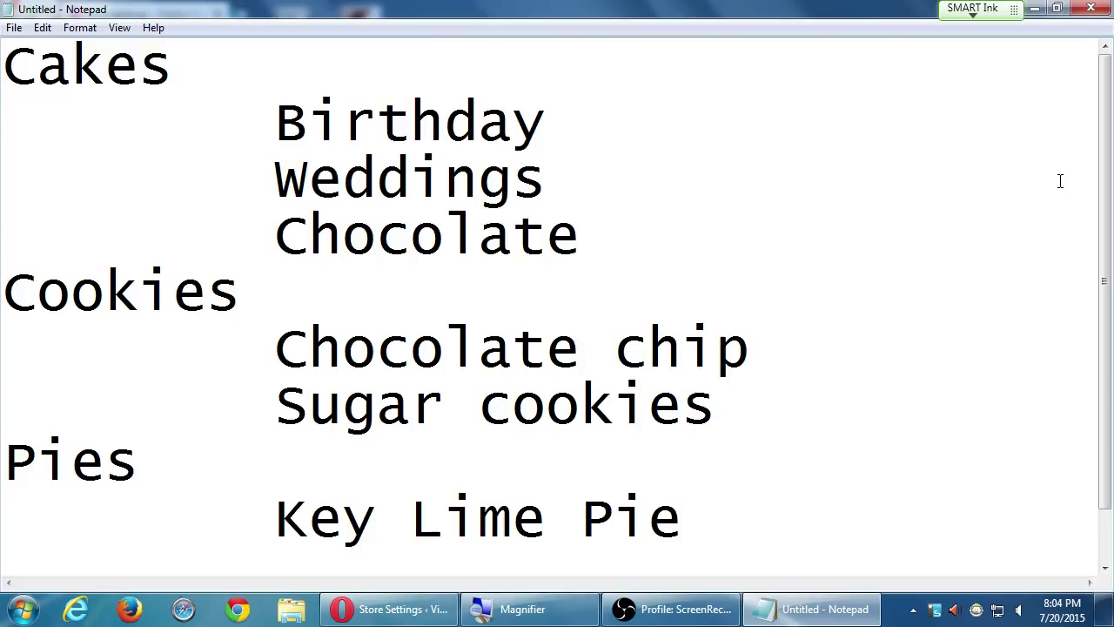
Add an indented '3, 6, 12, 24' size line under Chocolate chip and copy it.
left_click(810, 349)
key("Return")
key("Tab")
key("Tab")
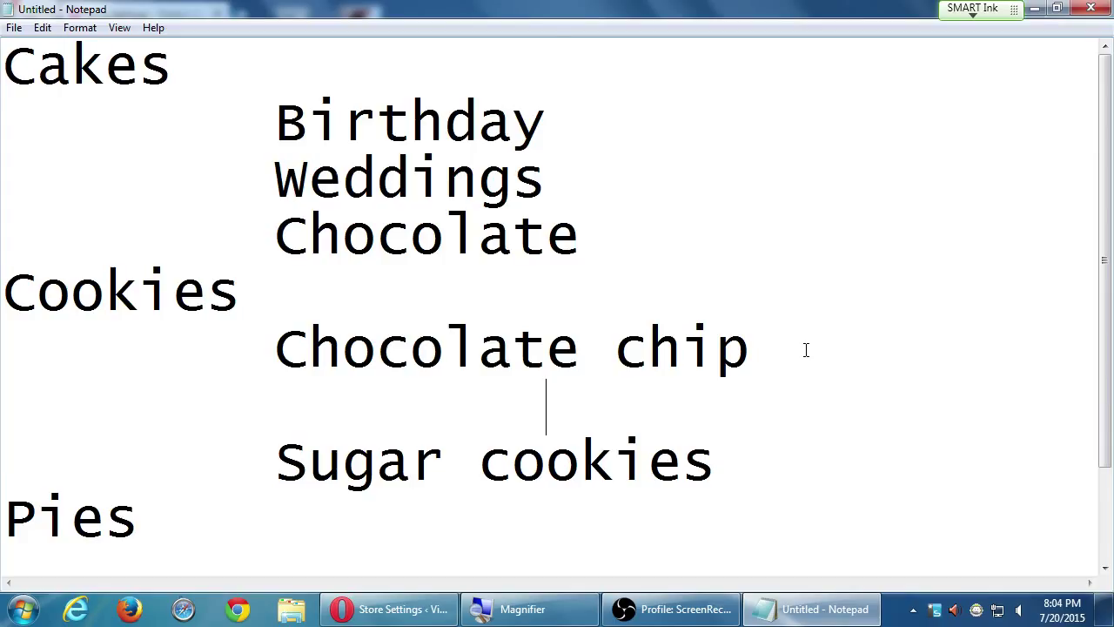
type("3, 6")
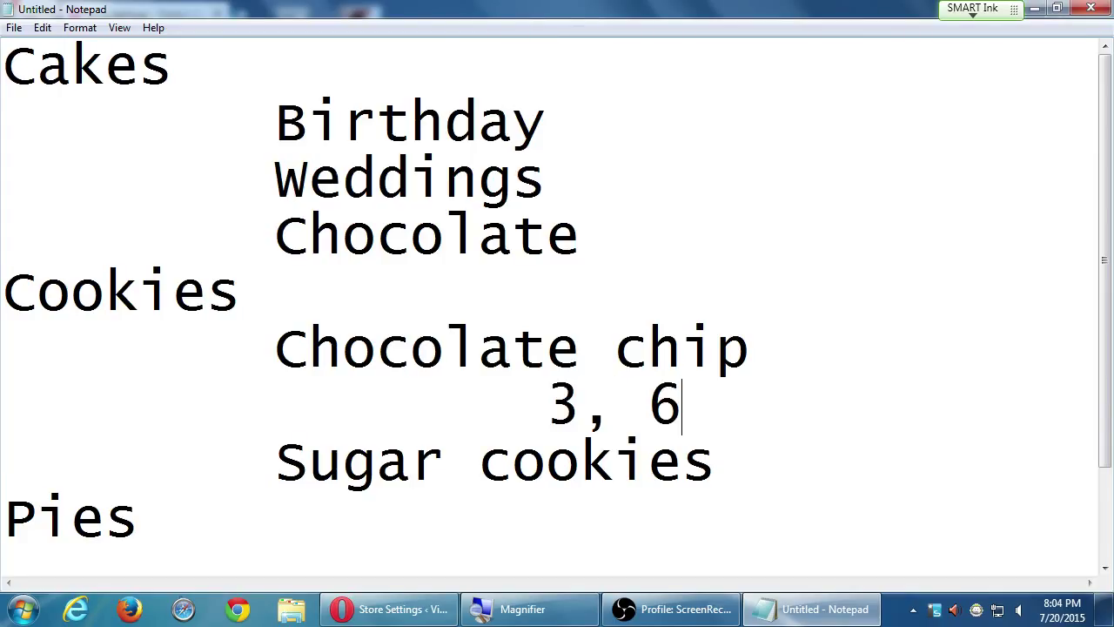
type(", 12, 24")
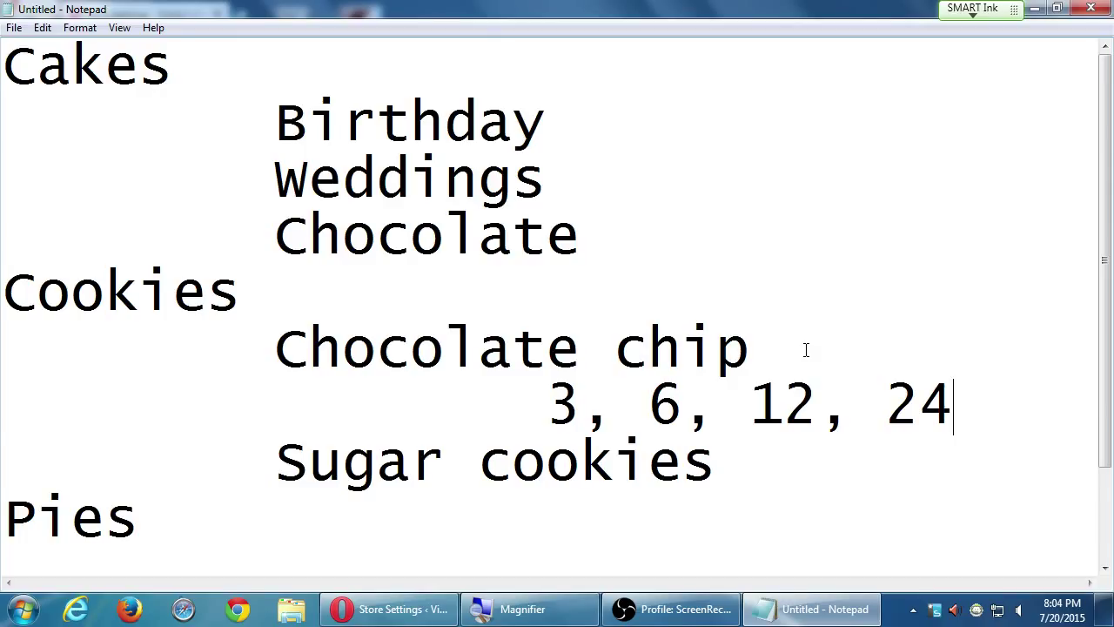
key("shift+Home")
key("ctrl+c")
key("Down")
Paste the '3, 6, 12, 24' size line under Sugar cookies.
key("End")
key("Return")
key("Tab")
key("Tab")
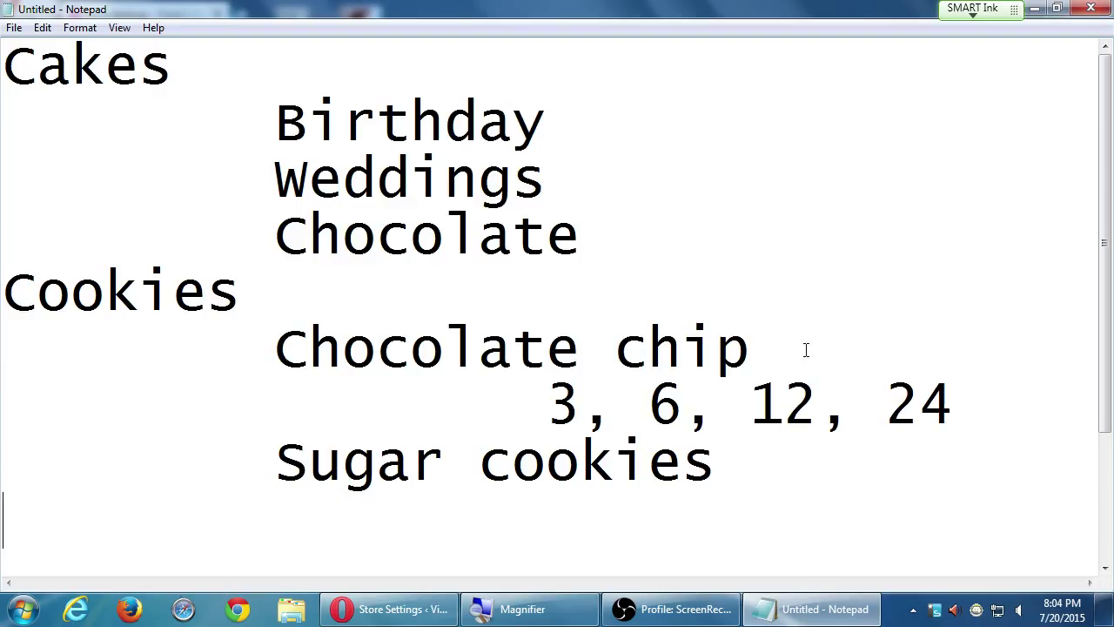
key("ctrl+v")
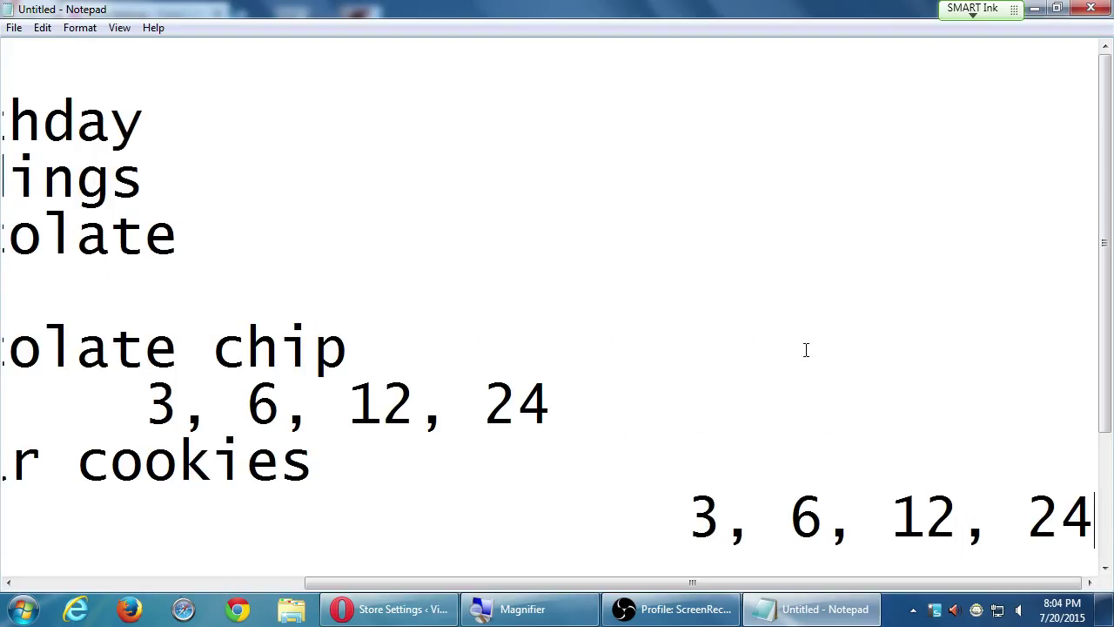
key("ctrl+z")
key("End")
key("Return")
key("Tab")
key("Tab")
key("ctrl+v")
key("Home")
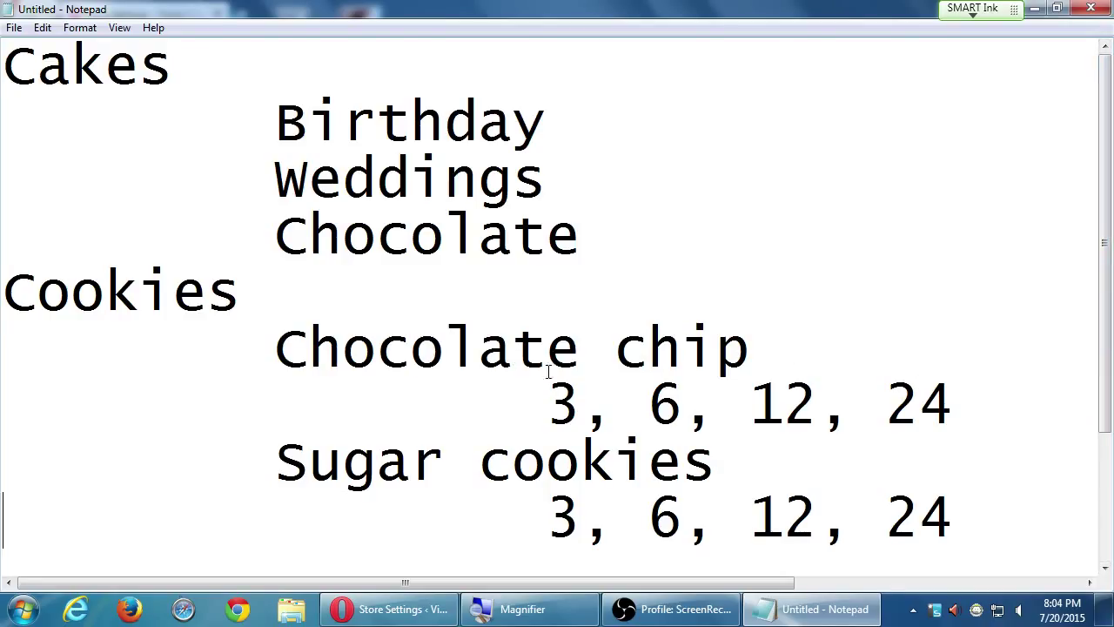
double_click(566, 390)
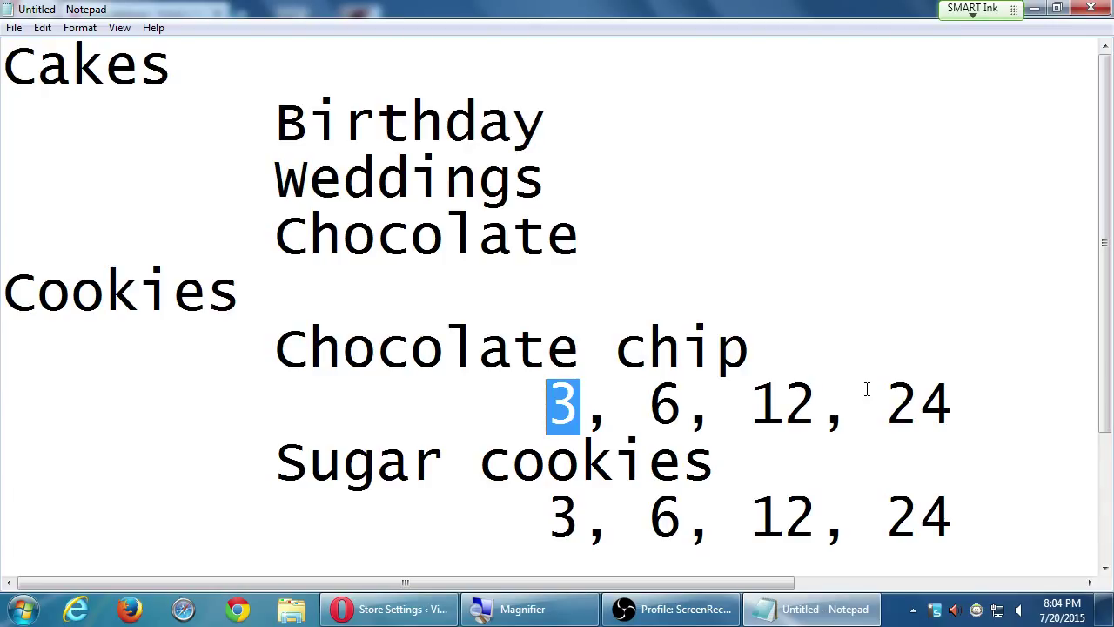
left_click(864, 289)
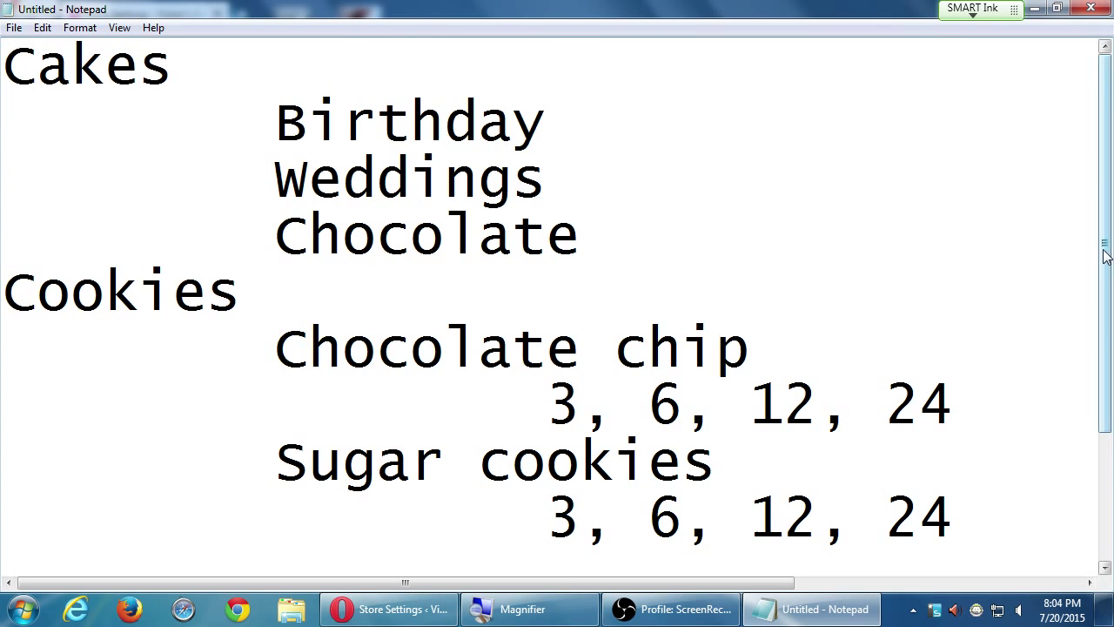
left_click_drag(1105, 255, 1106, 386)
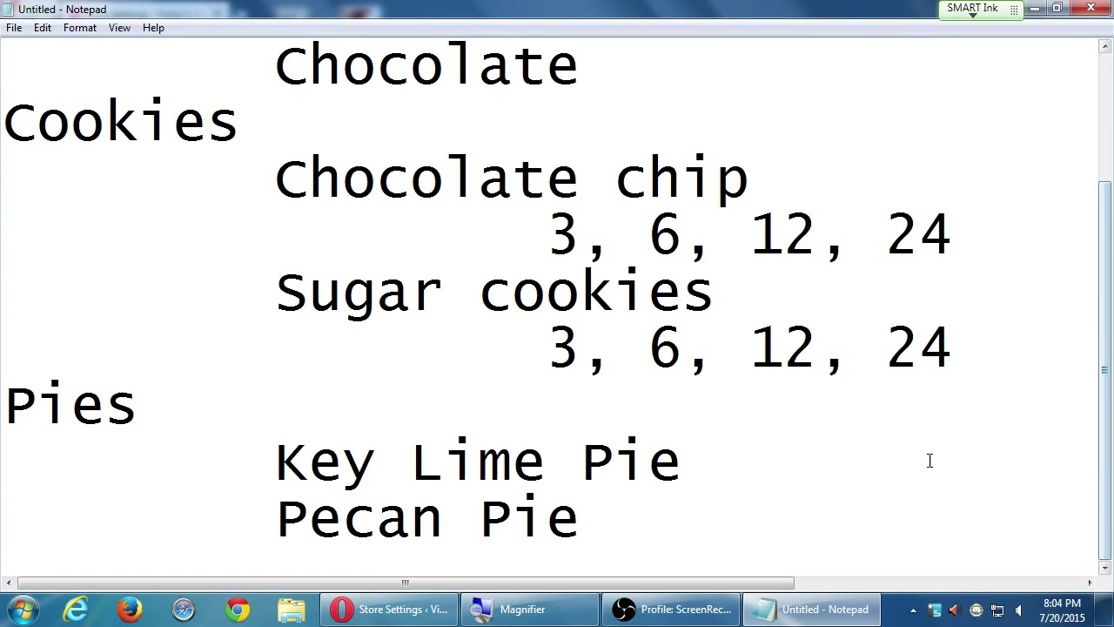
Add an indented '6inch, 12inch' size line under Key Lime Pie and copy it.
left_click(772, 468)
key("ctrl+z")
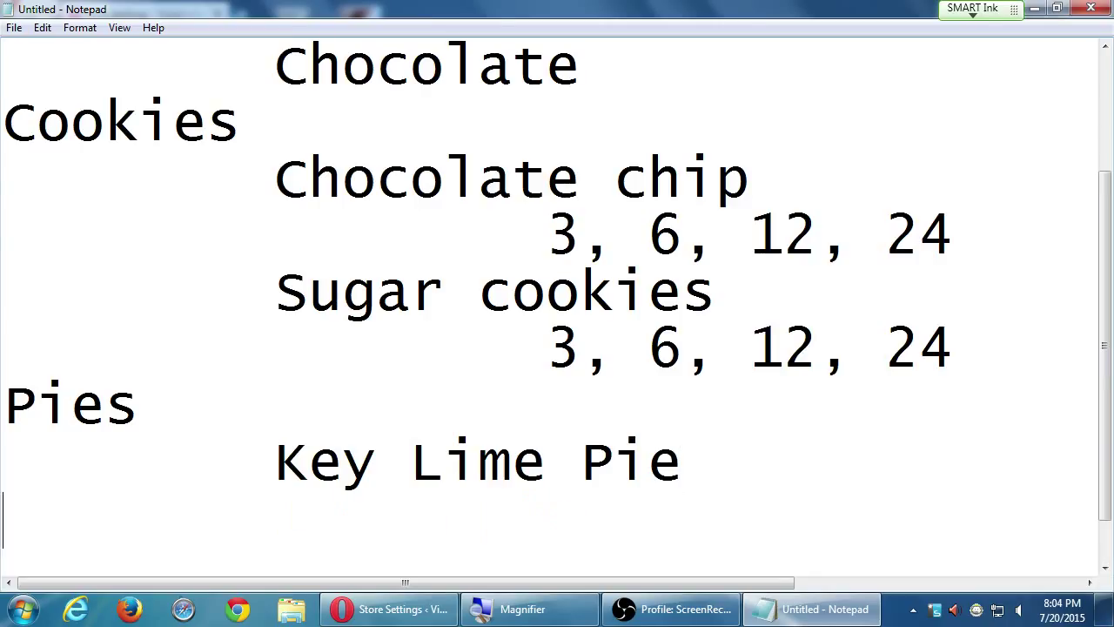
key("Tab")
key("Tab")
type("6inch")
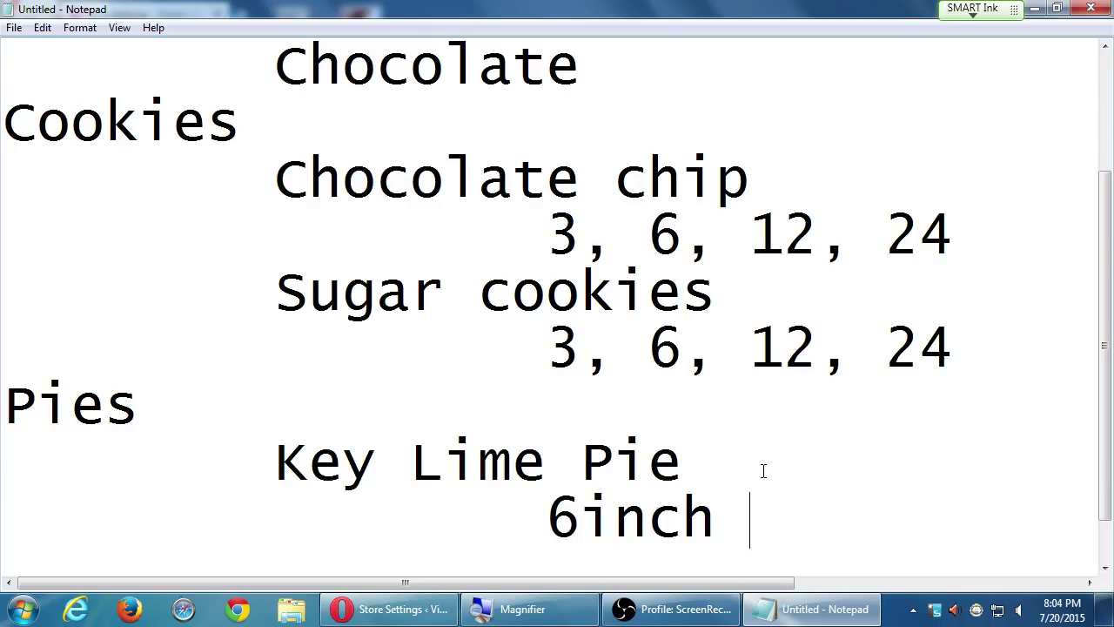
key("BackSpace")
type(", 12")
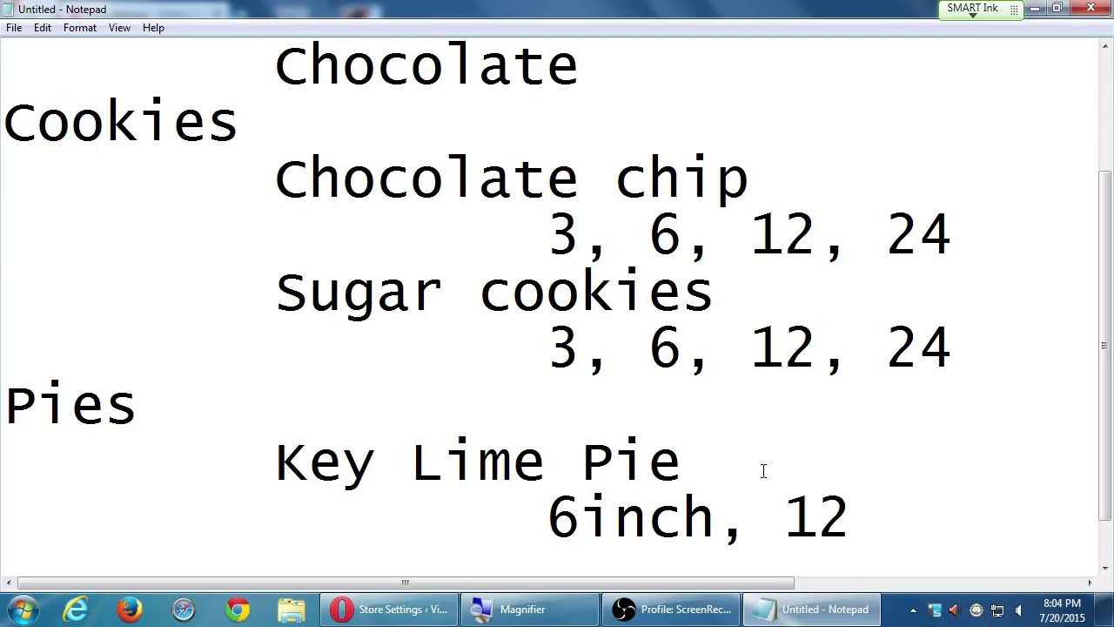
type("inch")
key("shift+Home")
key("ctrl+c")
key("End")
Add Pecan Pie below with the pasted '6inch, 12inch' sizes beneath it.
key("Return")
key("Tab")
type("Pecan Pie")
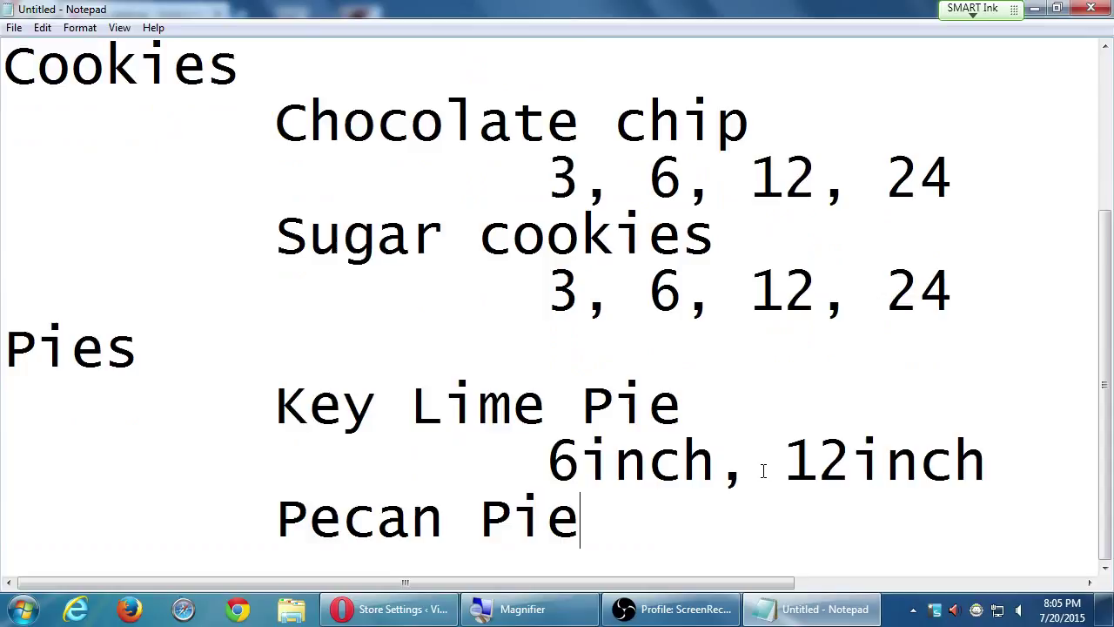
key("Return")
key("ctrl+v")
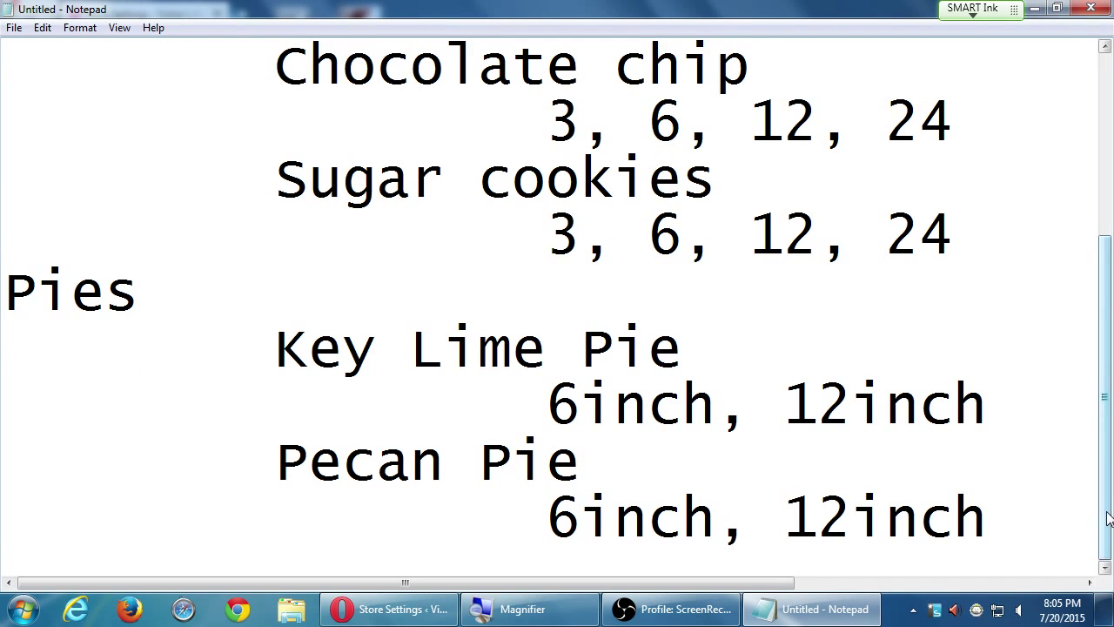
left_click_drag(1107, 513, 1109, 323)
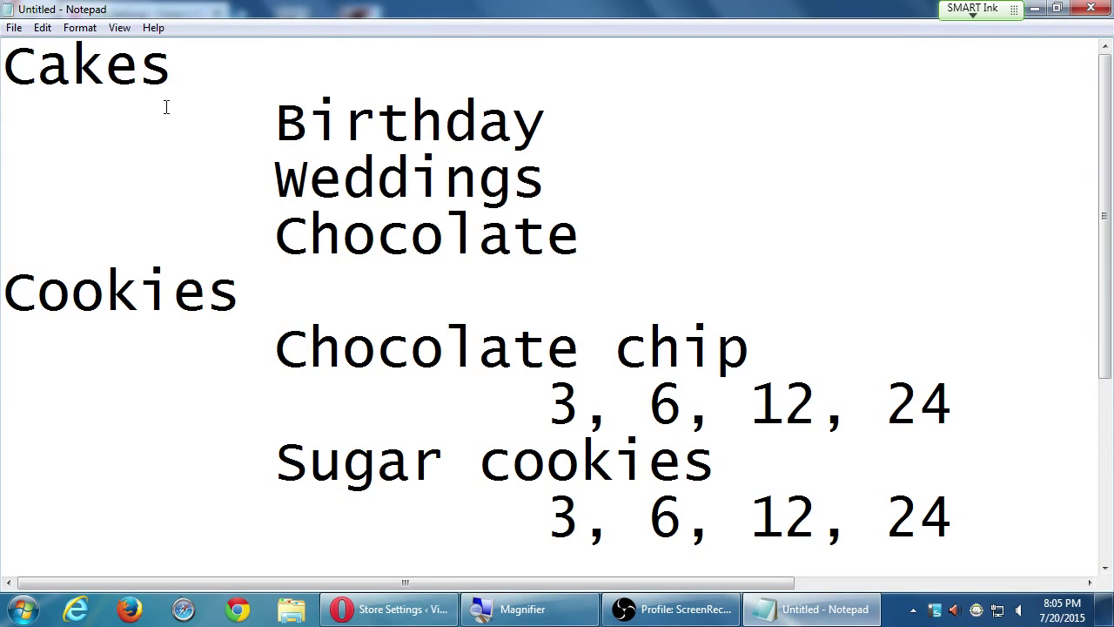
Label the Cakes, Cookies and Pies headings each with '- CATEGORIES'.
left_click(172, 64)
type("- CATE")
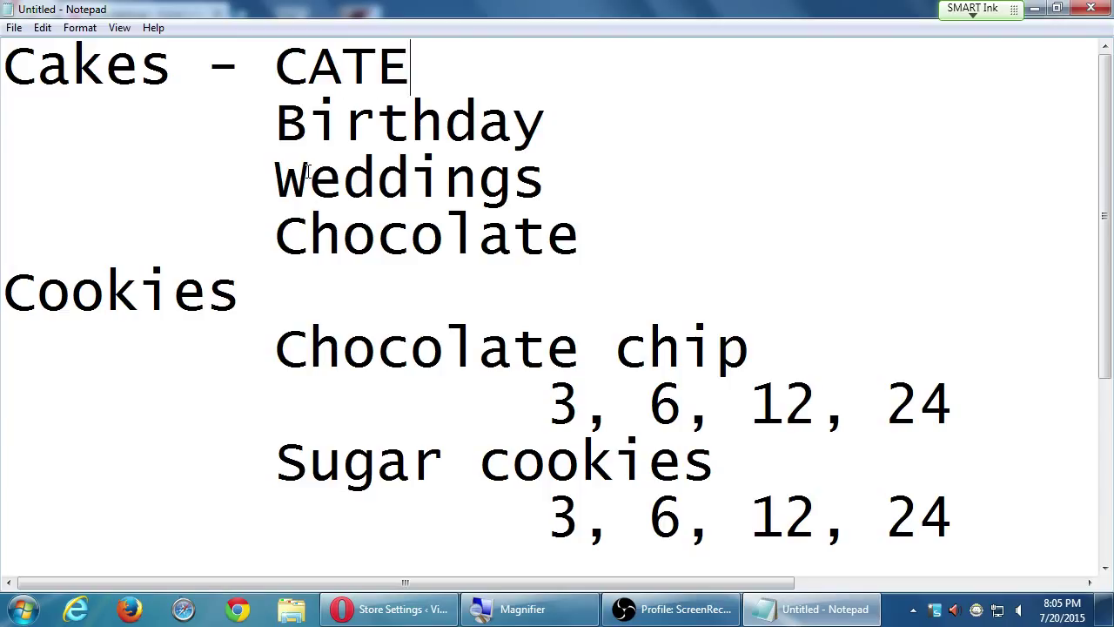
type("GORIES")
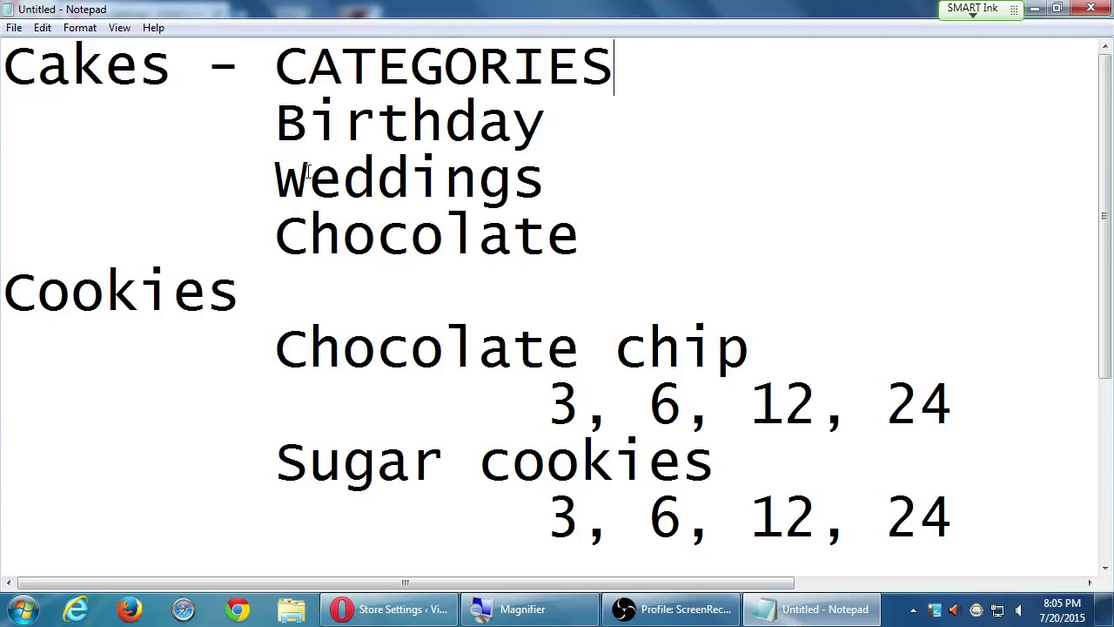
key("Down")
key("Down")
key("Down")
key("Down")
type("- CATEGORI")
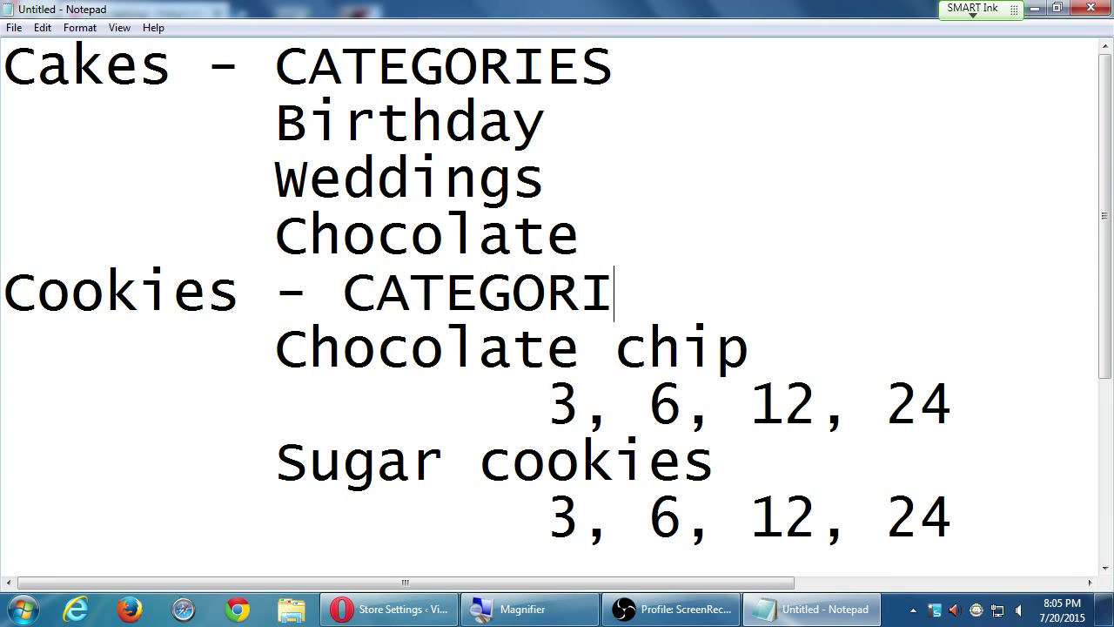
type("ES")
key("Down")
key("Down")
key("Down")
key("Down")
key("Down")
key("Down")
key("Down")
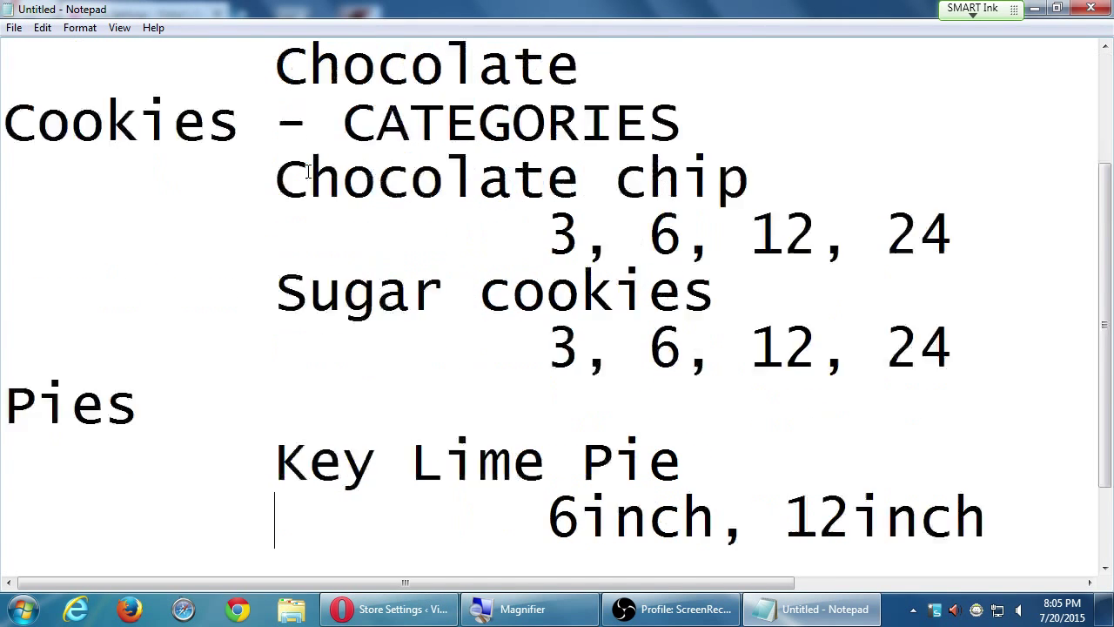
key("Down")
key("Up")
key("Up")
key("Up")
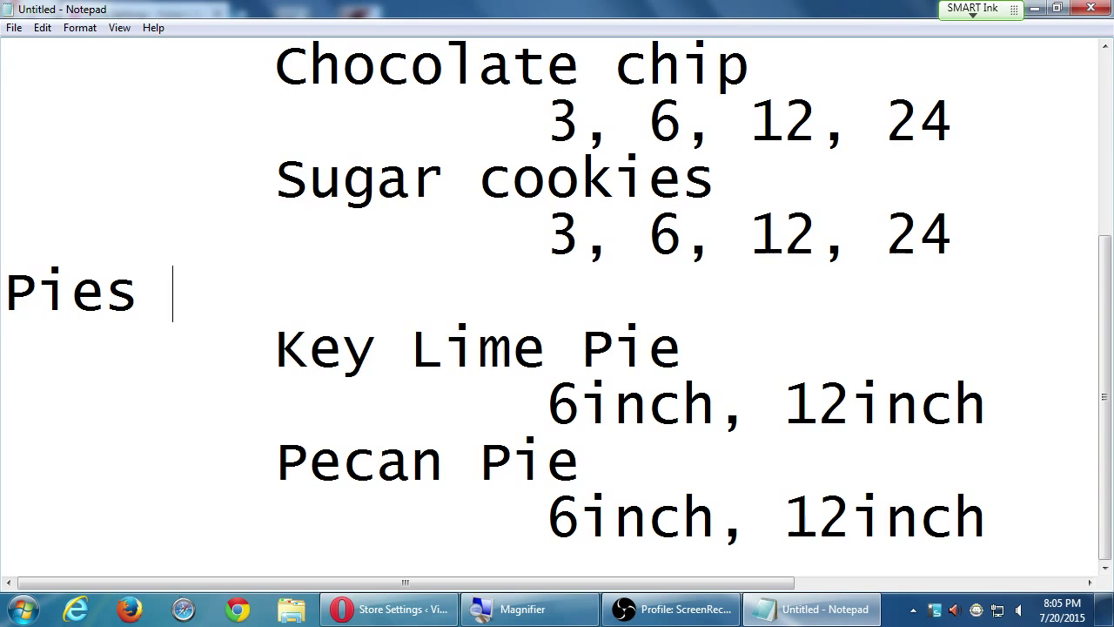
type("- CATEGORIES")
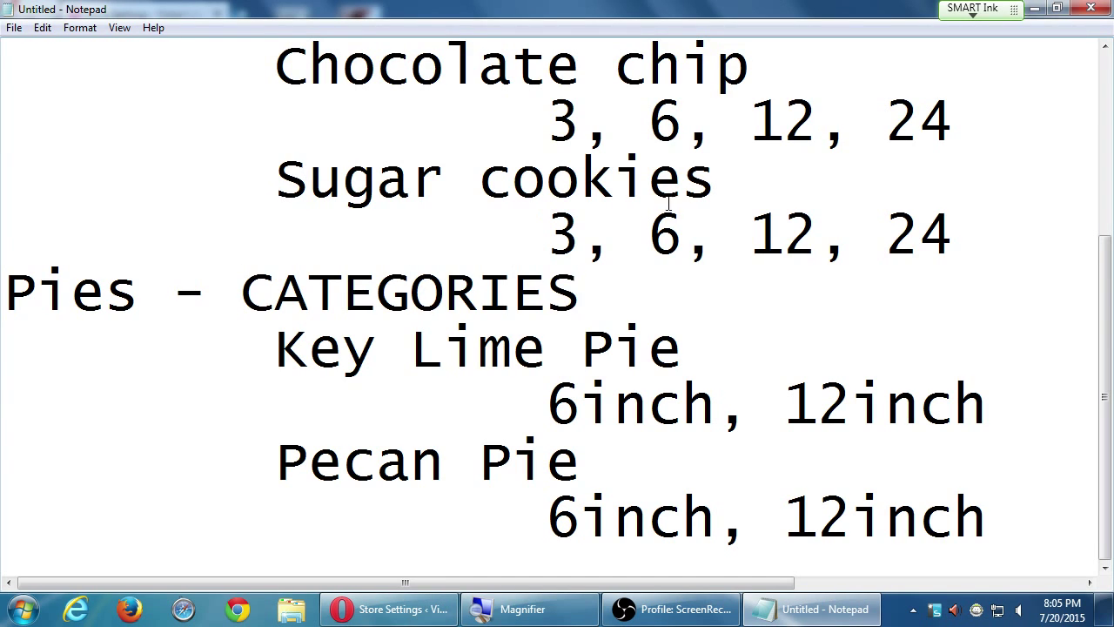
left_click_drag(1105, 354, 1108, 162)
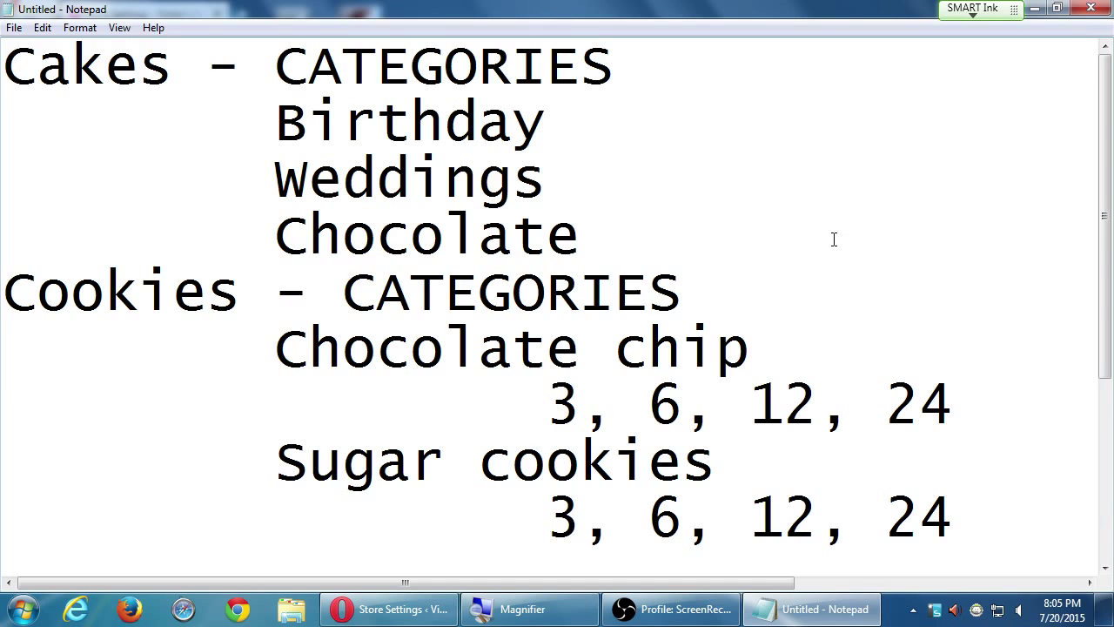
Append '- VARIATIONS' to the Chocolate chip sizes line, correcting the capital V.
left_click(953, 389)
type("- vARIATIONS")
key("ctrl+Left")
key("shift+Right")
type("V")
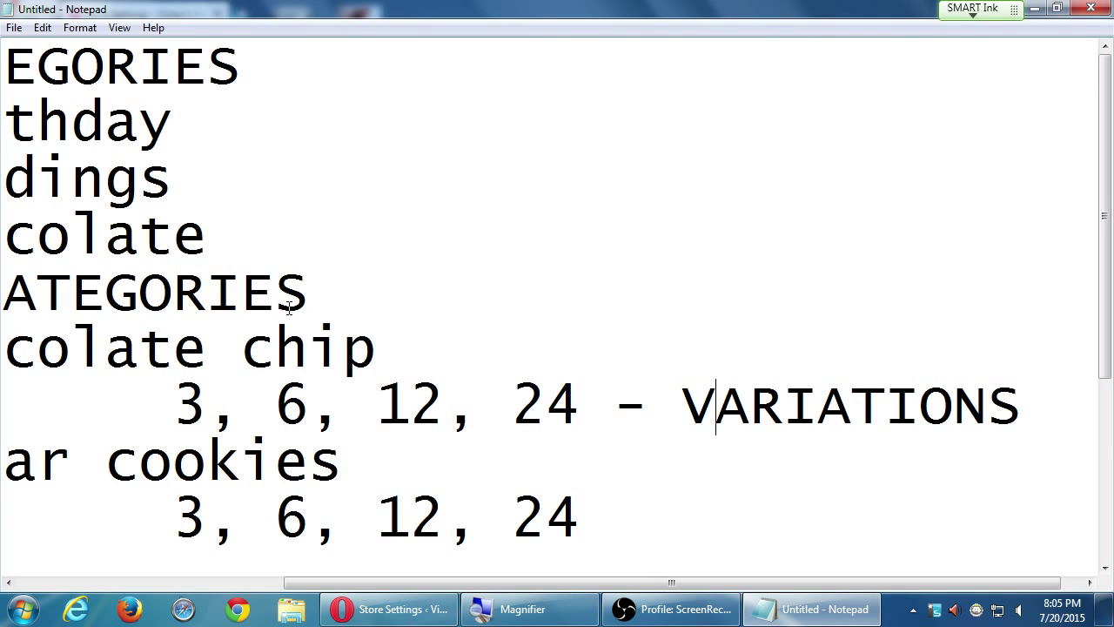
key("ctrl+Home")
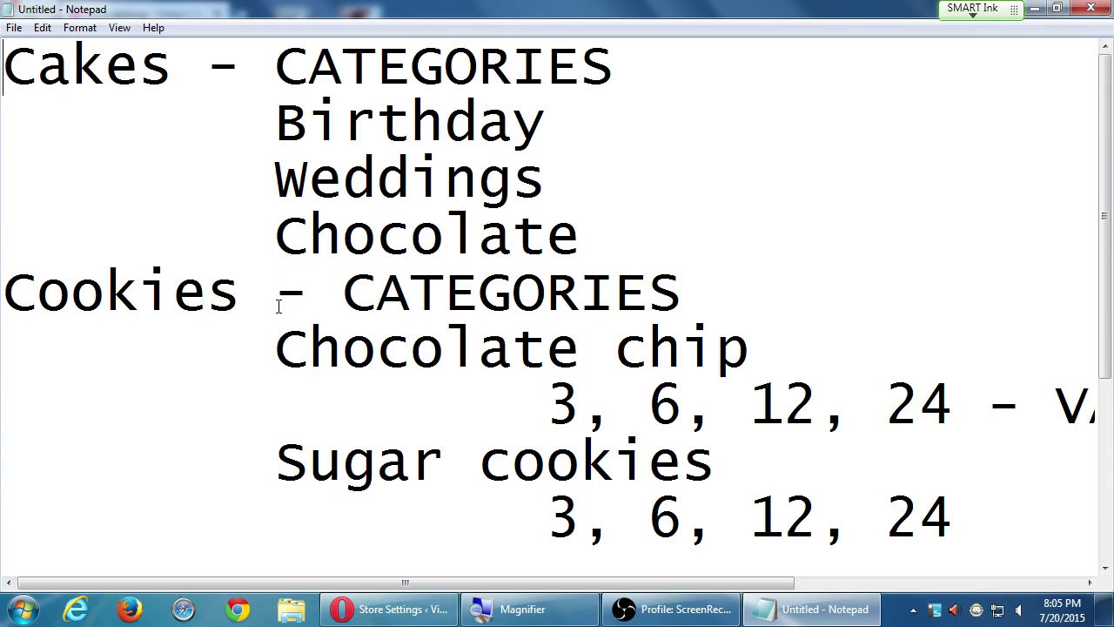
left_click(80, 28)
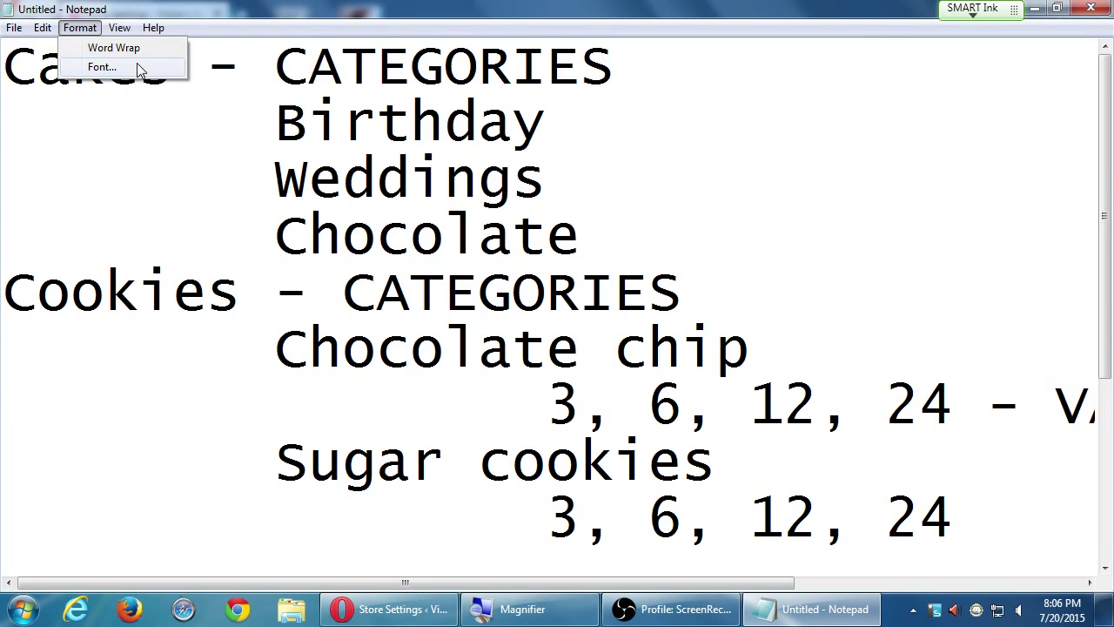
Set the Notepad font size to 26 in the Font dialog.
left_click(101, 67)
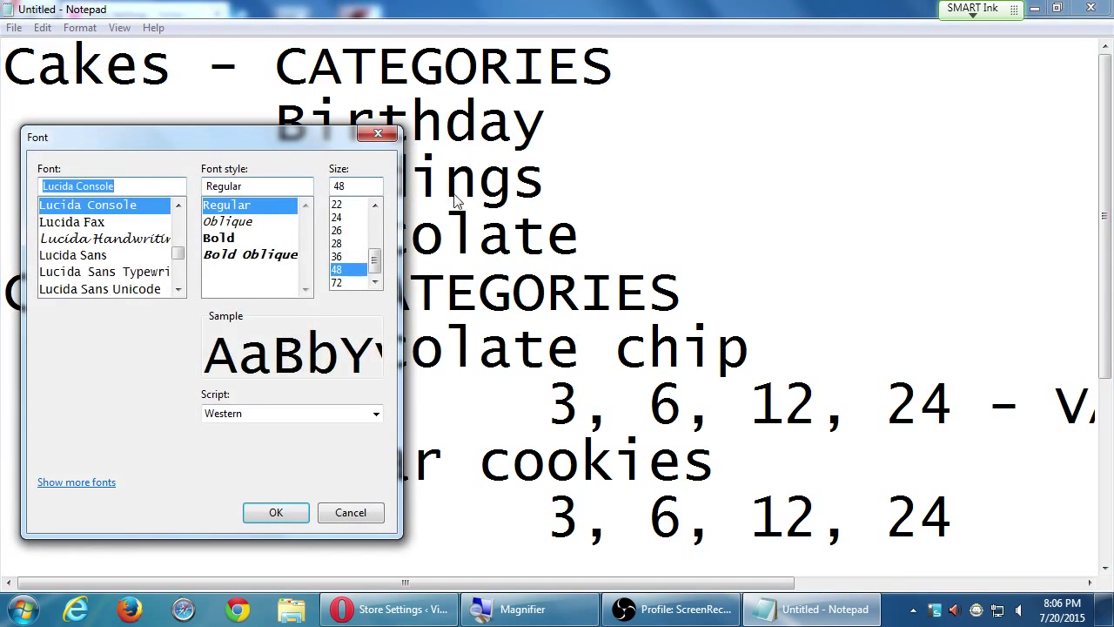
left_click(349, 230)
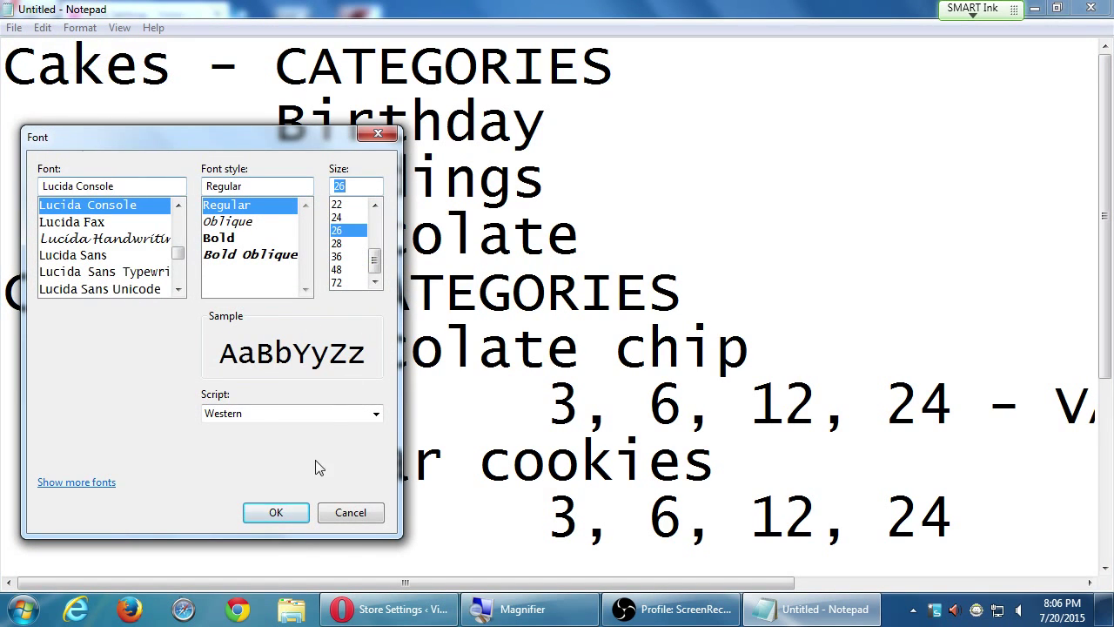
left_click(287, 512)
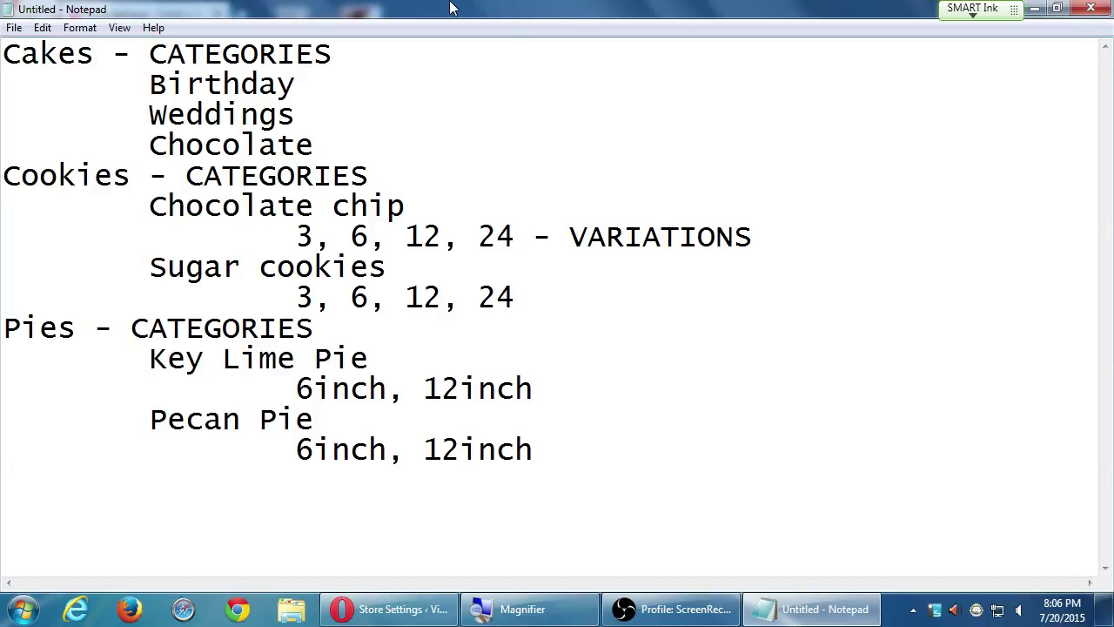
Append ' - INDIVIDUAL PRODUCT' to Birthday, then start an indented line at the document's end.
left_click(329, 87)
type("- INDIVI")
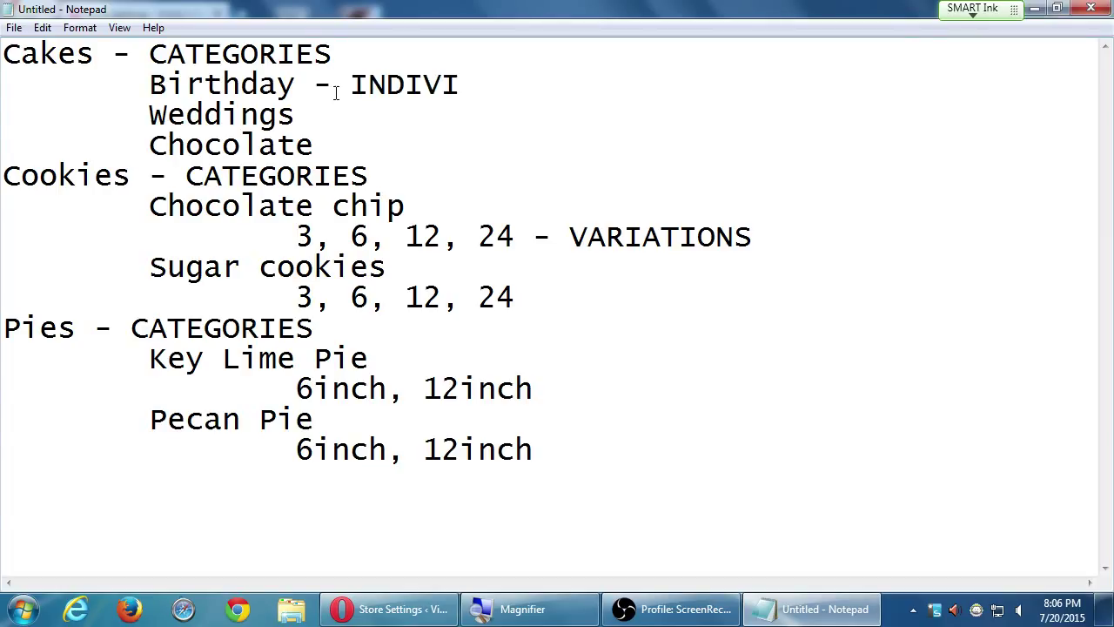
type("DUAL PRODUCT")
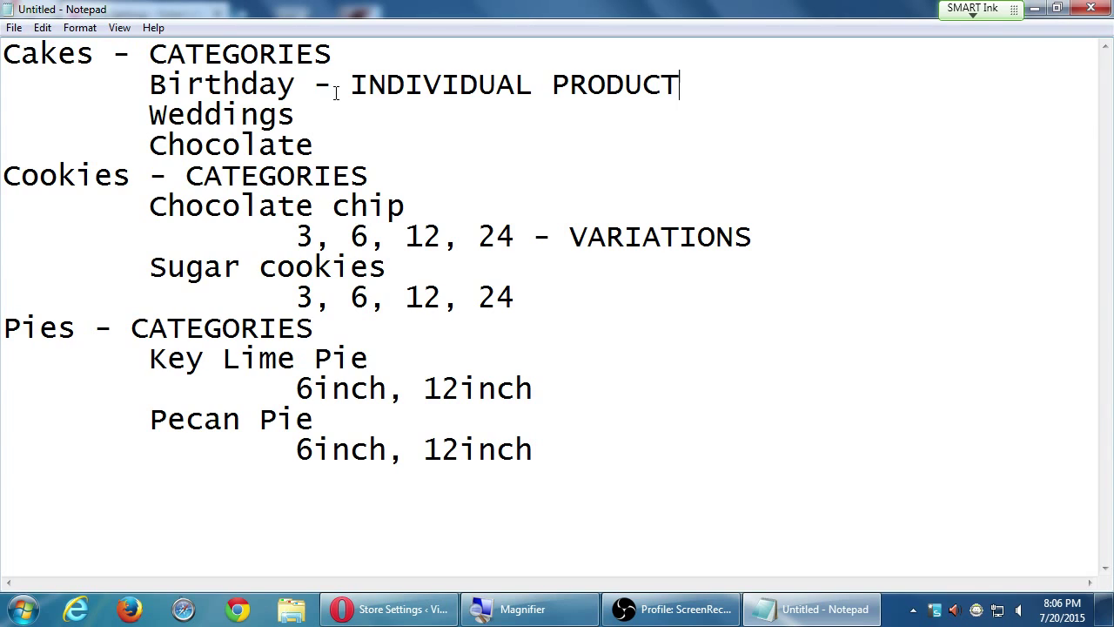
key("ctrl+End")
key("Tab")
Add 'Chocolate Mousse Pie' under Pies and rename the Cakes entry 'Chocolate' to 'Chocolate Cake'.
type("C")
key("BackSpace")
type("Chocolate ")
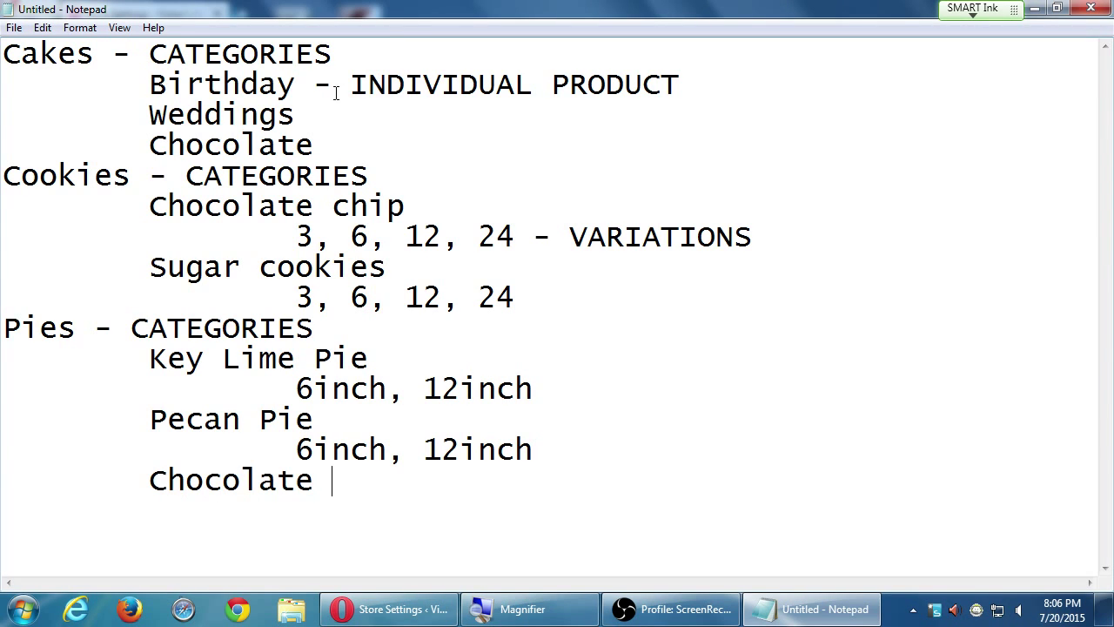
type("Mousse ")
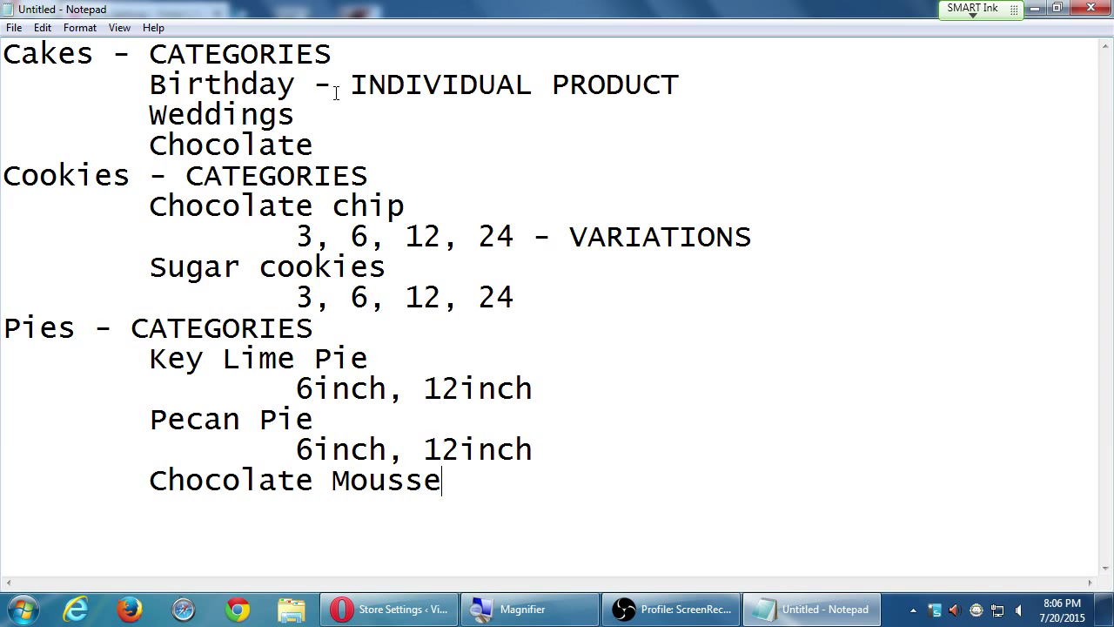
type("Pie")
left_click(349, 144)
type("Cake")
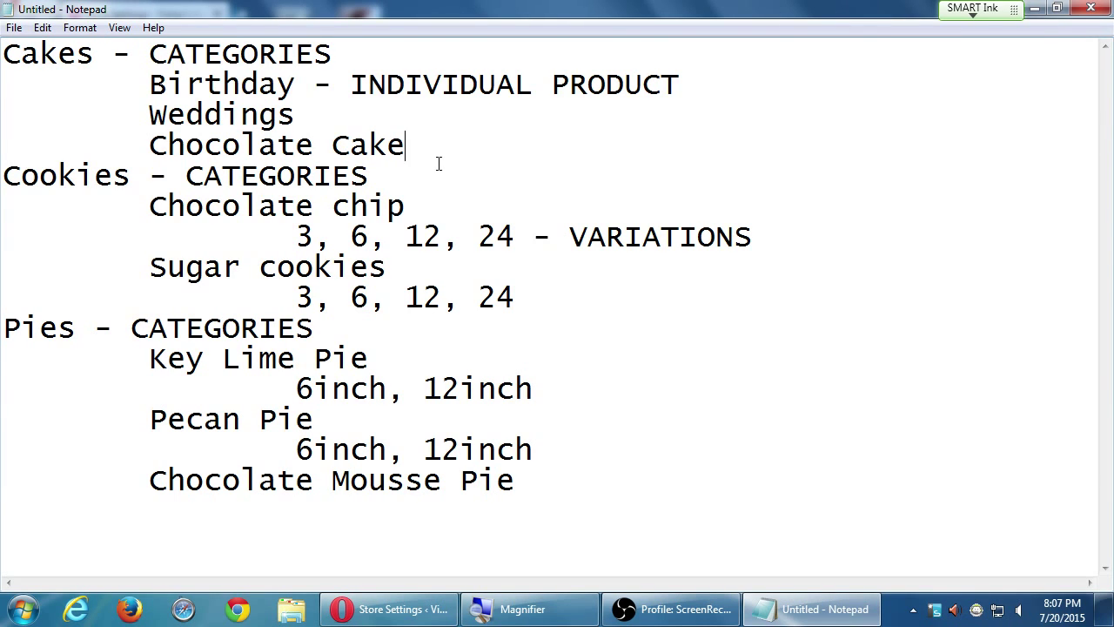
Append ' - TAG' to Chocolate Cake, Chocolate chip and Chocolate Mousse Pie.
type("- TAG")
key("shift+Left")
key("shift+Left")
key("shift+Left")
key("shift+Left")
key("shift+Left")
key("shift+Left")
key("Down")
key("Down")
key("Down")
key("Down")
key("End")
key("Up")
type("- TAG")
key("Down")
key("Down")
key("Down")
key("Down")
key("Down")
key("Down")
key("Down")
key("Down")
key("Down")
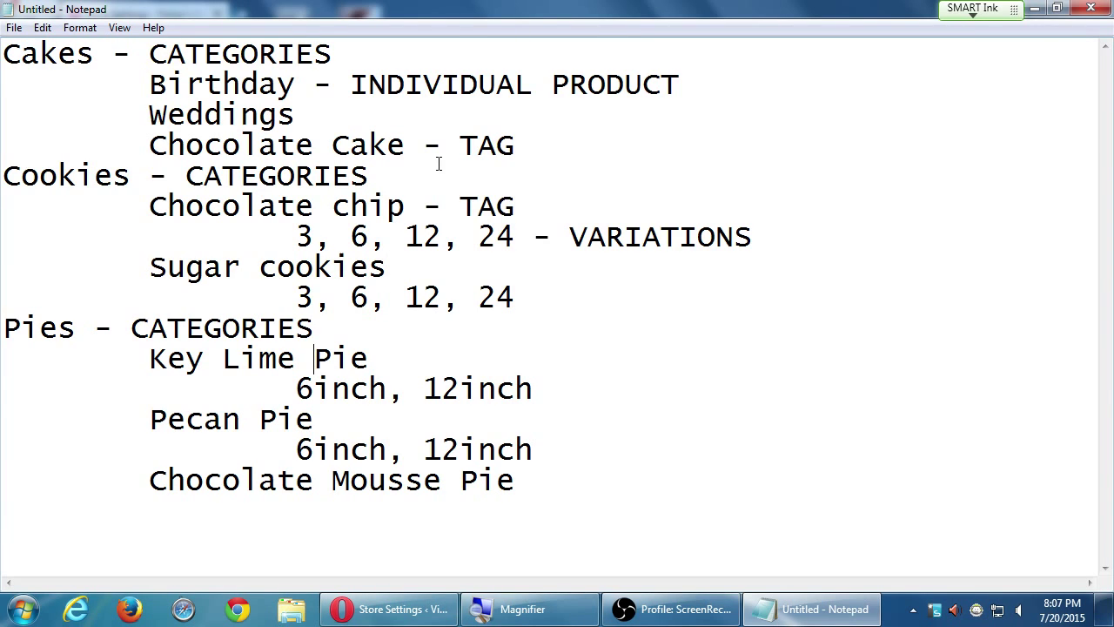
key("End")
type("- TAG")
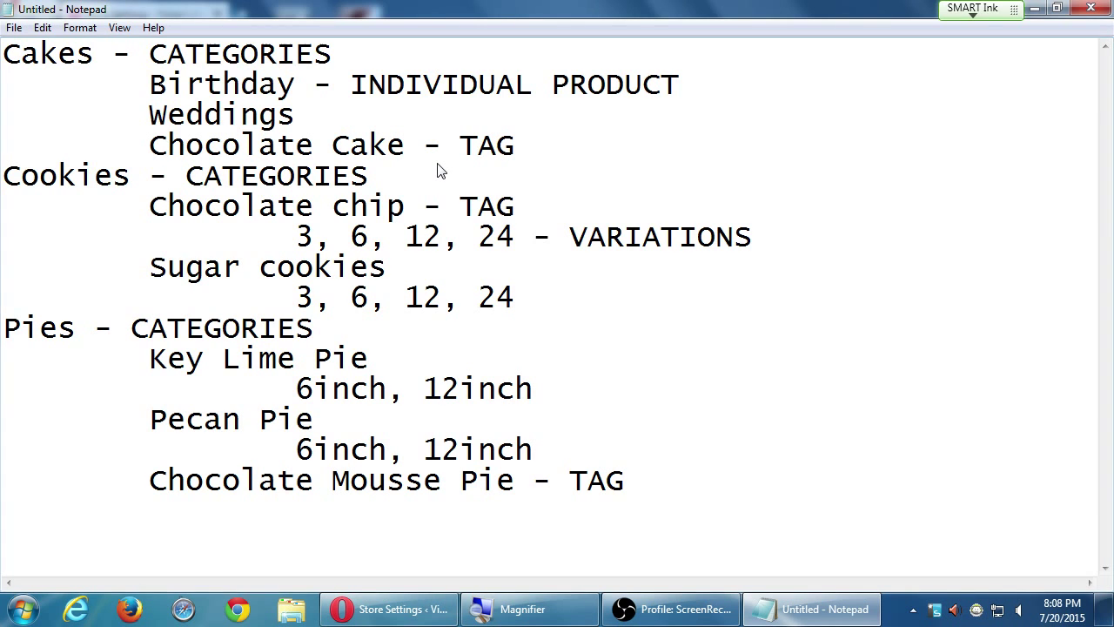
Save the untitled plan to the Desktop as 'products' (products.txt).
key("ctrl+s")
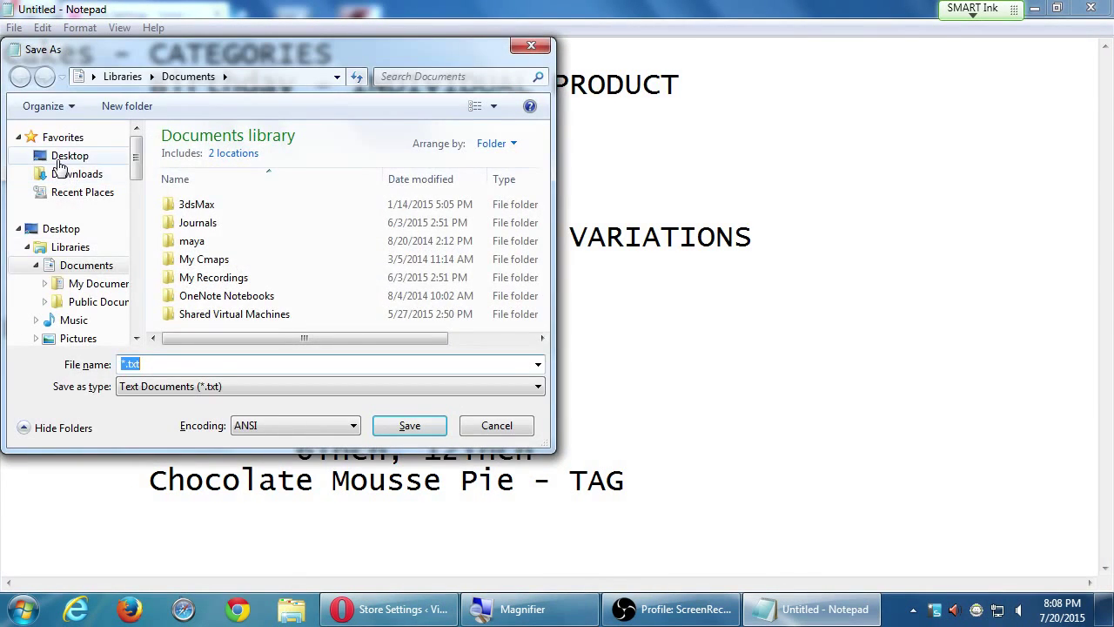
left_click(61, 228)
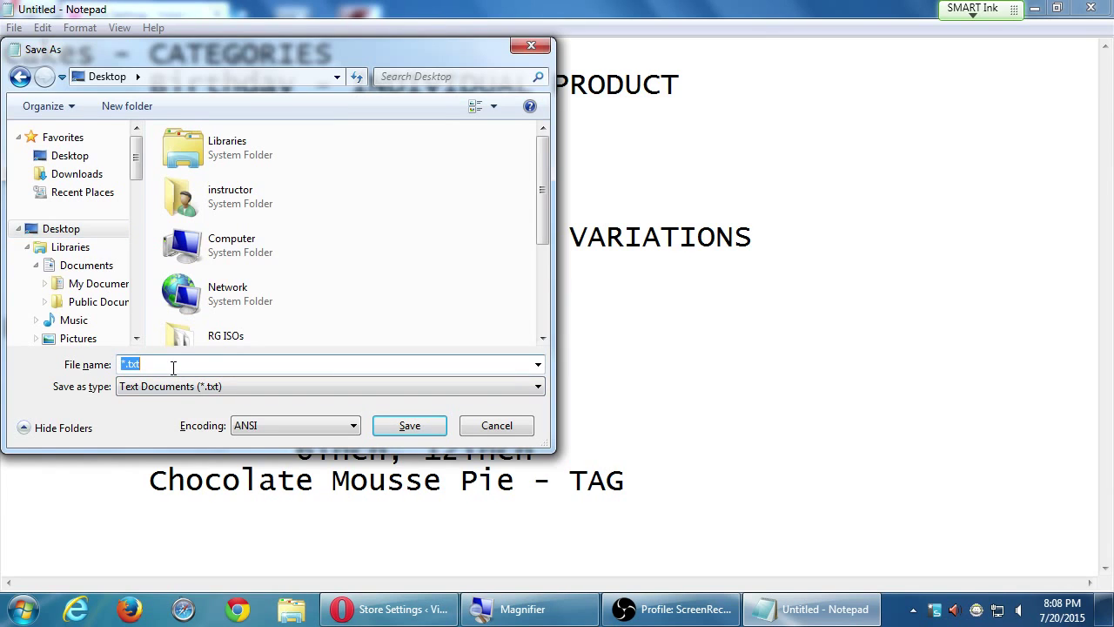
type("products")
key("Return")
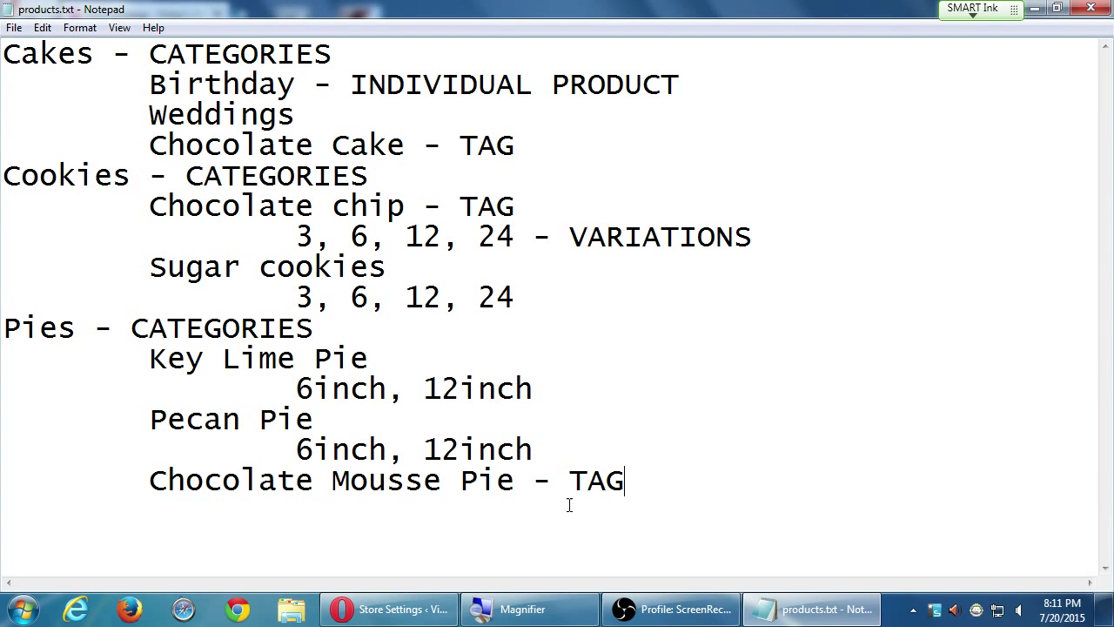
left_click(671, 609)
left_click(672, 610)
Add ' (Chocolate)' after the Chocolate Cake - TAG line and select that tag text.
left_click(537, 143)
type("(C")
type("hocolate")
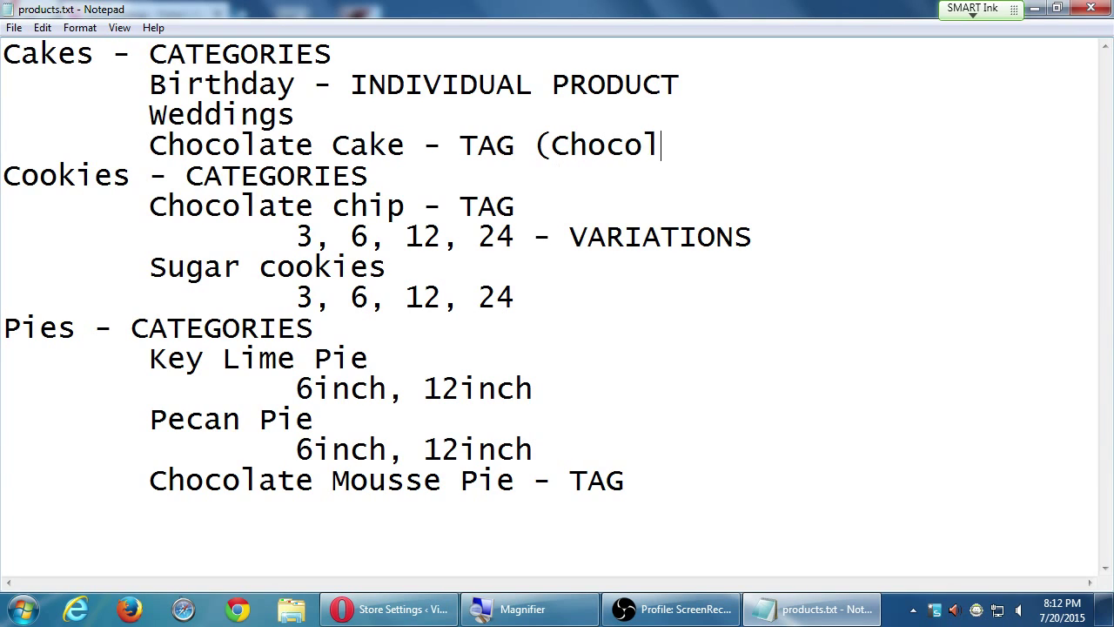
type(")")
key("ctrl+shift+Left")
key("ctrl+shift+Left")
key("ctrl+shift+Right")
key("shift+Left")
key("ctrl+c")
Paste the (Chocolate) tag onto the Chocolate chip and Chocolate Mousse Pie lines.
key("Down")
key("Down")
key("Down")
key("End")
key("Up")
key("ctrl+v")
key("Down")
key("Down")
key("Down")
key("Down")
key("Down")
key("Down")
key("Down")
key("Down")
key("Down")
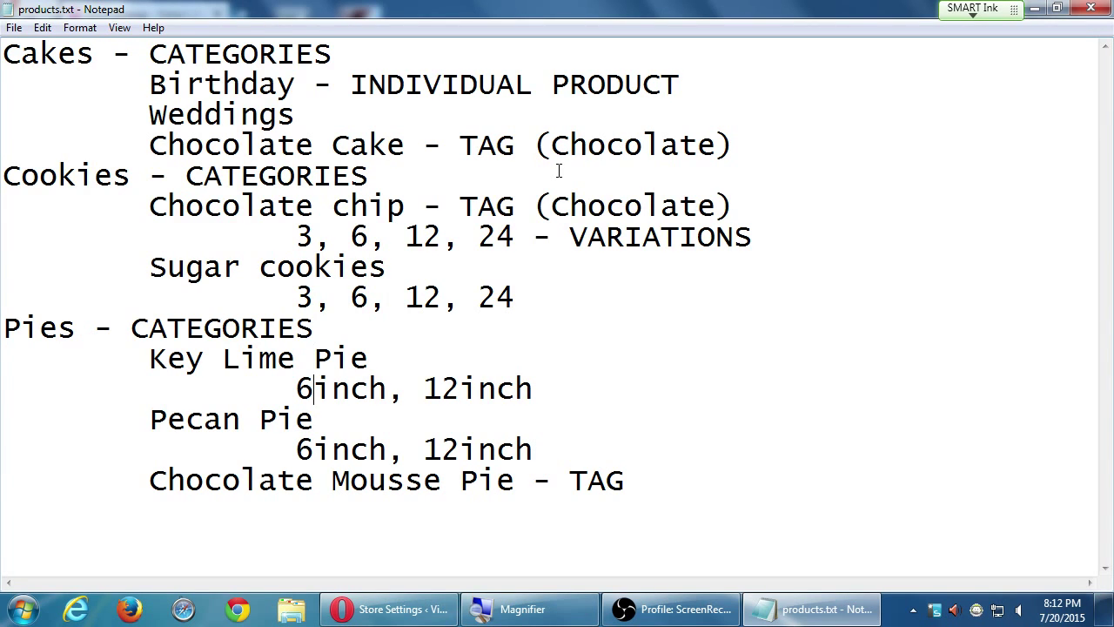
key("End")
key("ctrl+v")
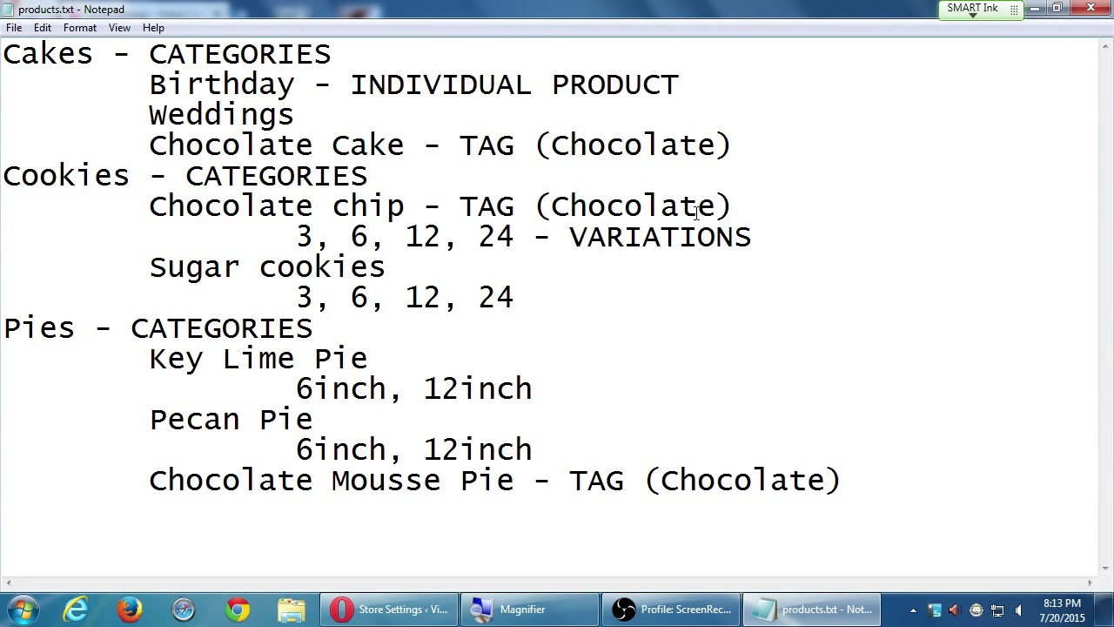
Select the cookie line '3, 6, 12, 24 - VARIATIONS' and bring the OBS recorder forward.
left_click_drag(757, 236, 304, 226)
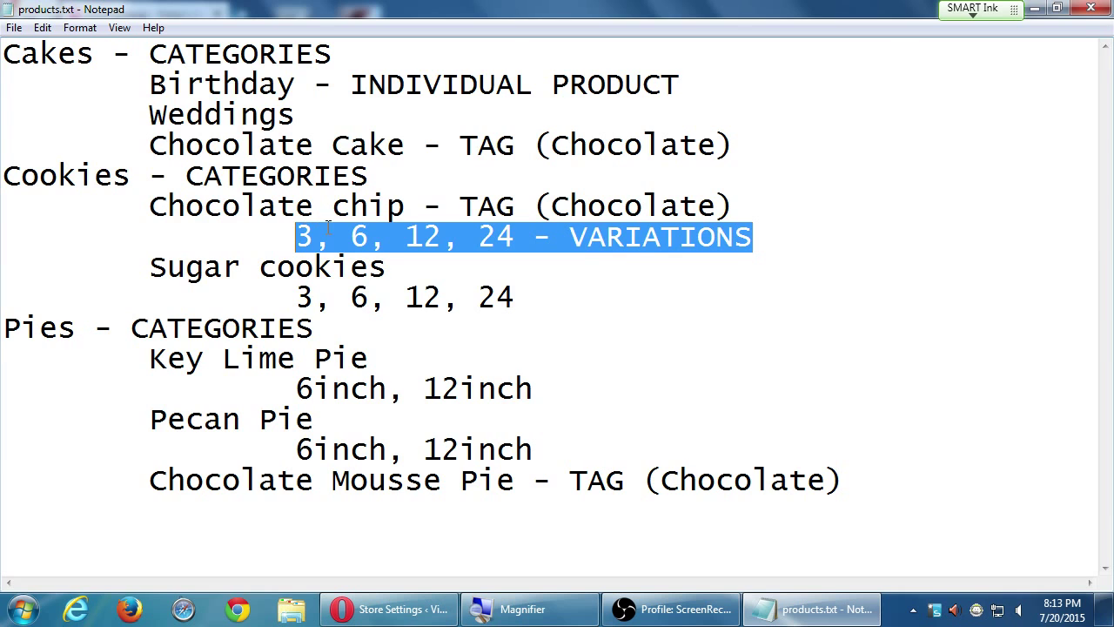
left_click(675, 608)
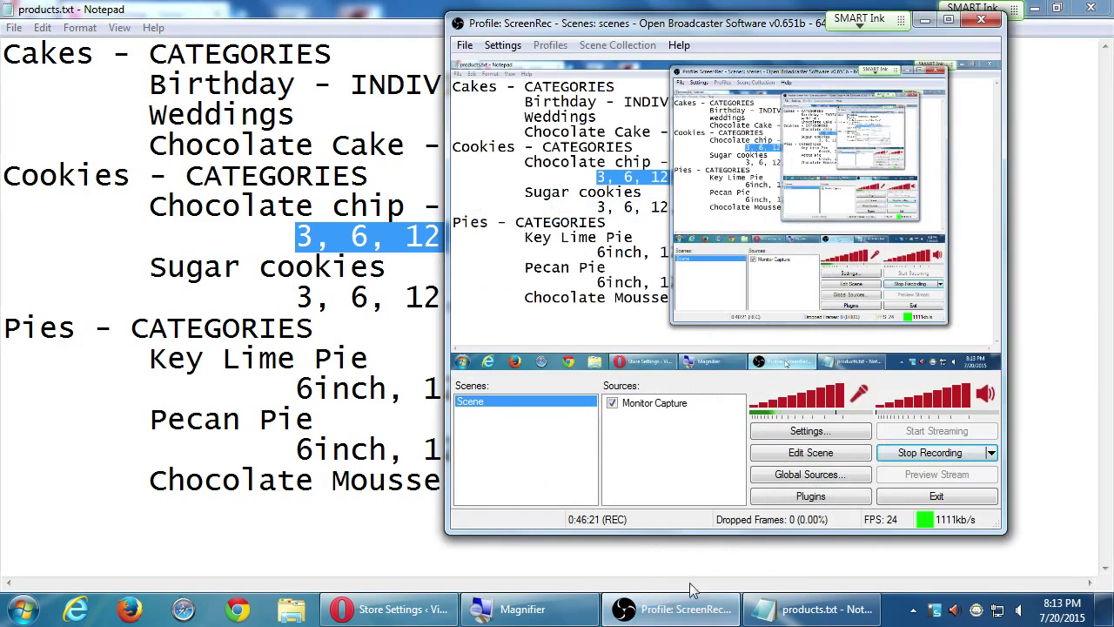